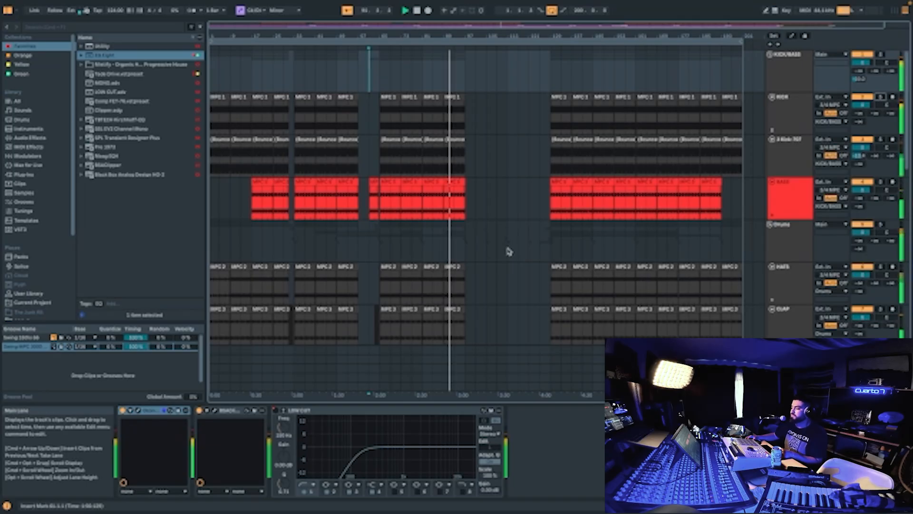
Solo the KICK/BASS group and select its track.
{"action": "scroll", "coordinate": [508, 251], "scroll_direction": "down", "scroll_amount": 3}
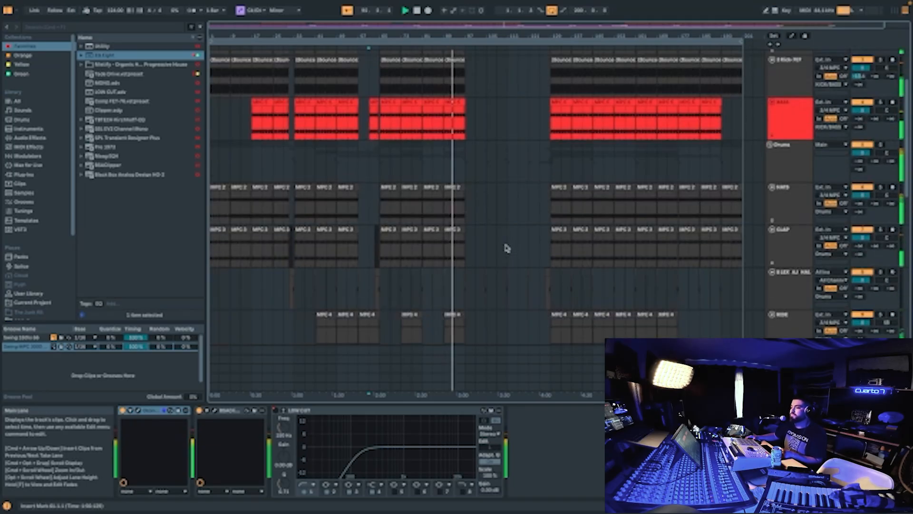
{"action": "scroll", "coordinate": [507, 247], "scroll_direction": "up", "scroll_amount": 3}
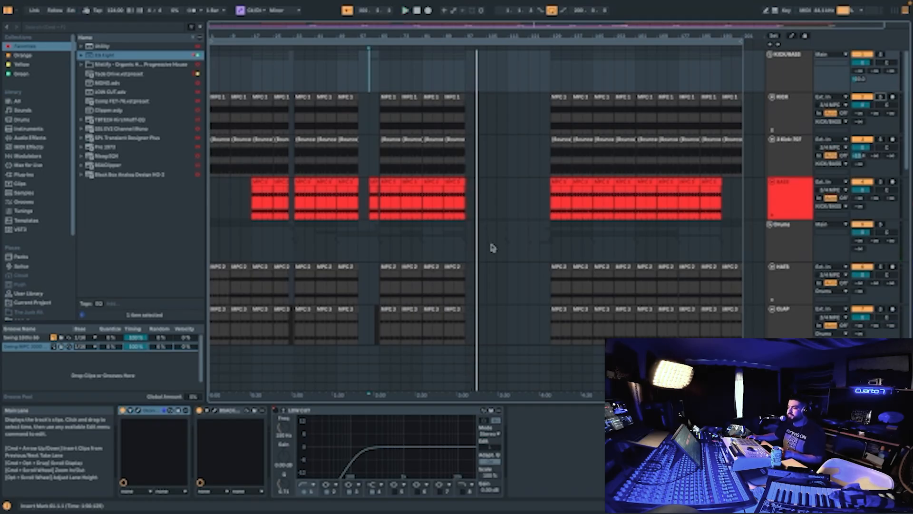
{"action": "left_click", "coordinate": [882, 56]}
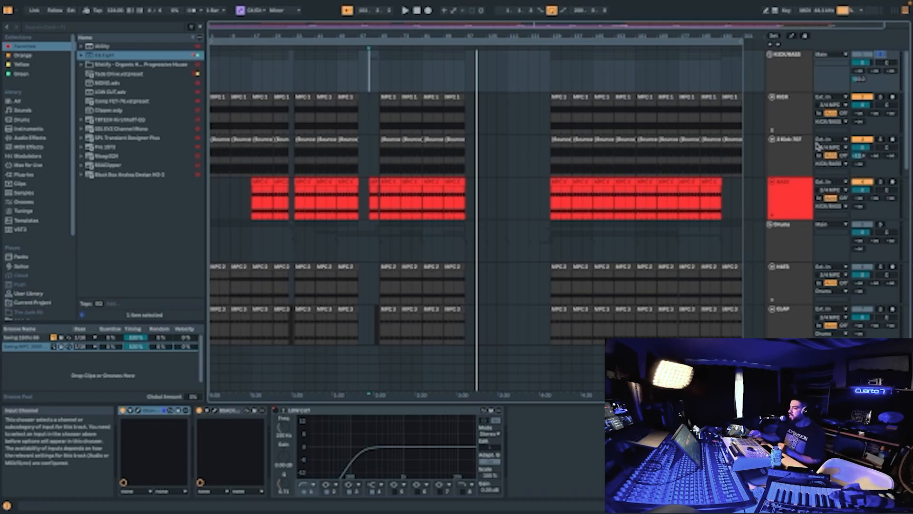
{"action": "left_click", "coordinate": [795, 78]}
{"action": "scroll", "coordinate": [791, 122], "scroll_direction": "down", "scroll_amount": 1}
{"action": "scroll", "coordinate": [792, 122], "scroll_direction": "up", "scroll_amount": 1}
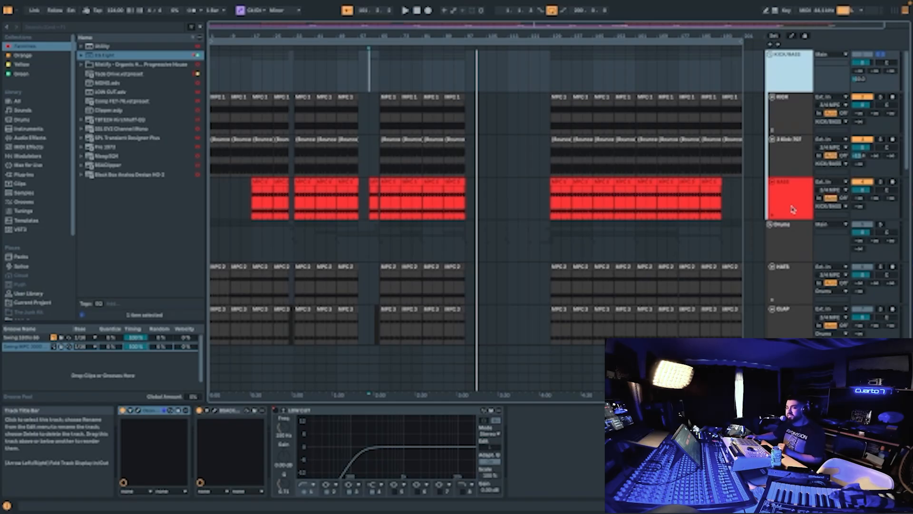
Select the Drums group and look through its device chain and the drum tracks routed to it.
{"action": "scroll", "coordinate": [793, 209], "scroll_direction": "down", "scroll_amount": 3}
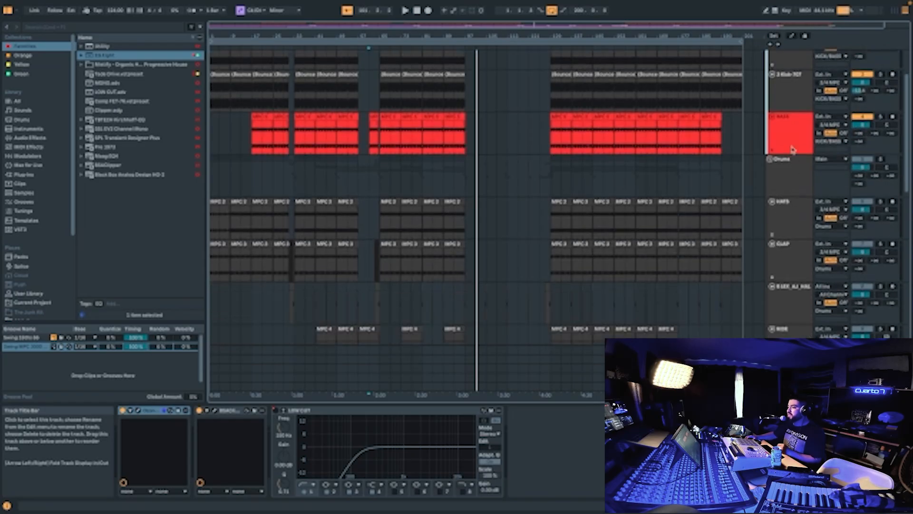
{"action": "left_click", "coordinate": [792, 164]}
{"action": "scroll", "coordinate": [794, 202], "scroll_direction": "down", "scroll_amount": 2}
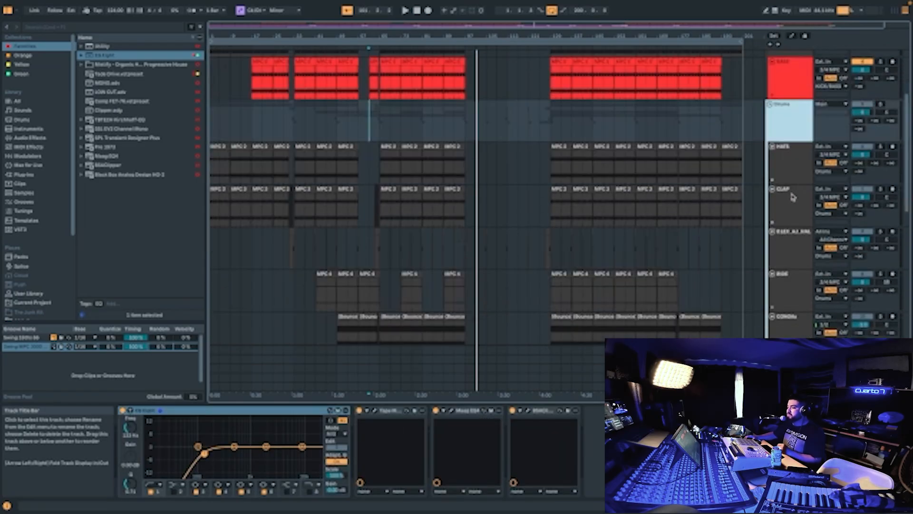
{"action": "scroll", "coordinate": [788, 201], "scroll_direction": "up", "scroll_amount": 2}
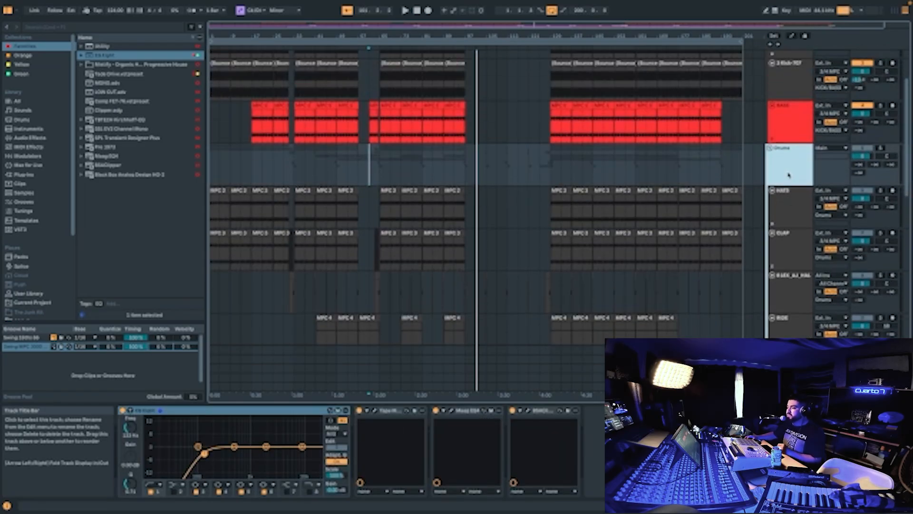
{"action": "scroll", "coordinate": [788, 174], "scroll_direction": "down", "scroll_amount": 7}
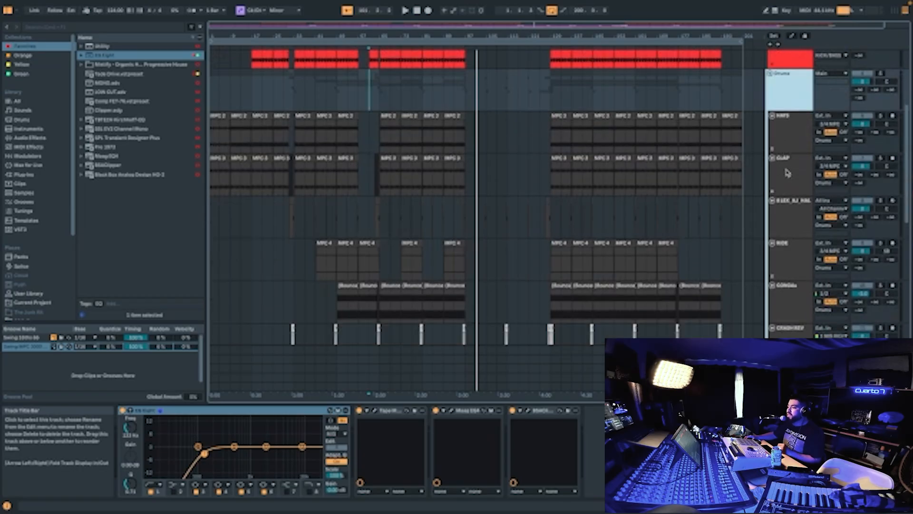
{"action": "scroll", "coordinate": [790, 212], "scroll_direction": "down", "scroll_amount": 2}
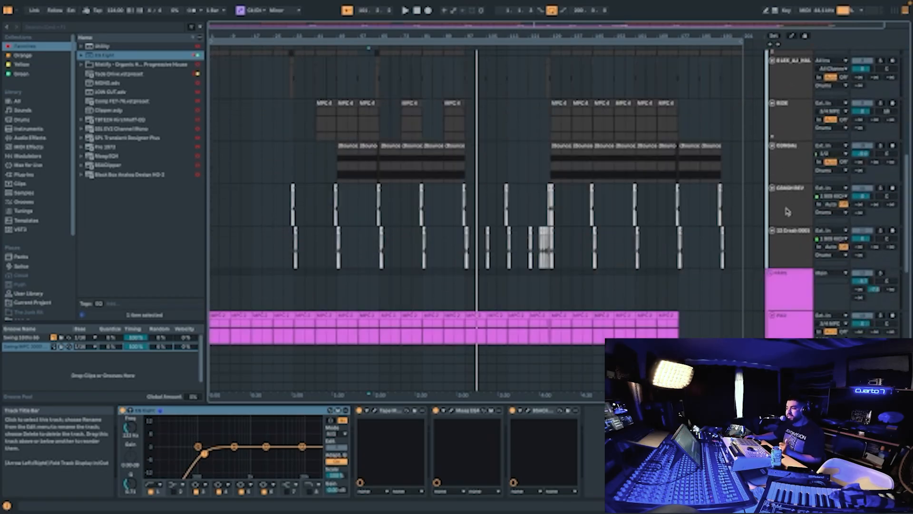
View the device chains of the PADS group and the SYNTHS group.
{"action": "scroll", "coordinate": [788, 210], "scroll_direction": "down", "scroll_amount": 5}
{"action": "left_click", "coordinate": [789, 163]}
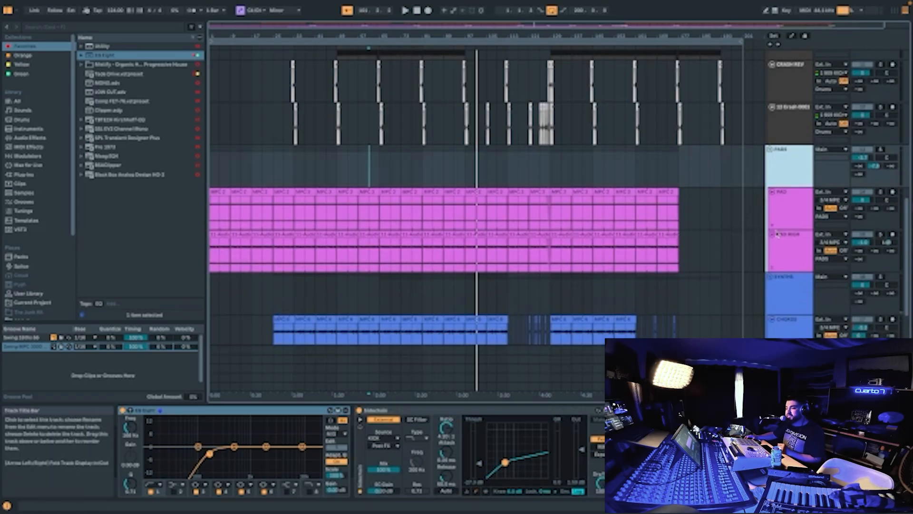
{"action": "scroll", "coordinate": [792, 248], "scroll_direction": "down", "scroll_amount": 2}
{"action": "left_click", "coordinate": [792, 249]}
{"action": "scroll", "coordinate": [770, 260], "scroll_direction": "down", "scroll_amount": 1}
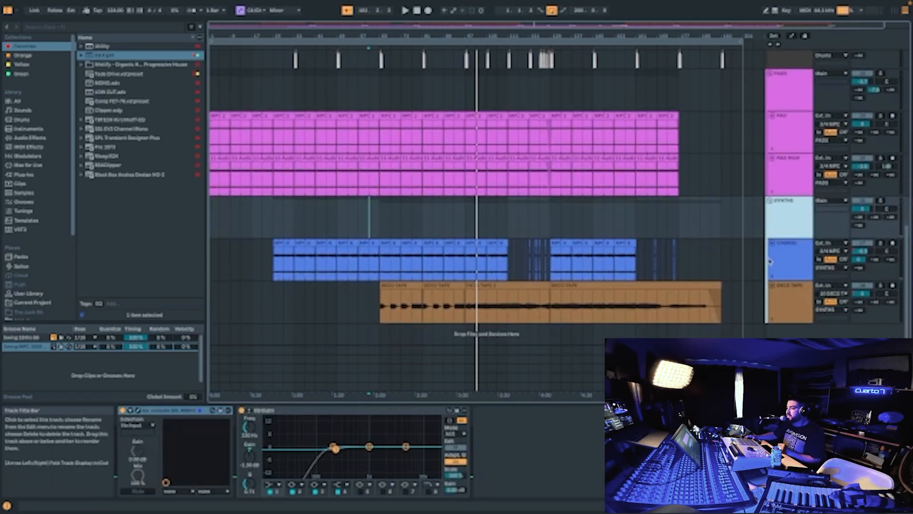
View the device chains of the CHORDS track and the tape track below it.
{"action": "left_click", "coordinate": [787, 259]}
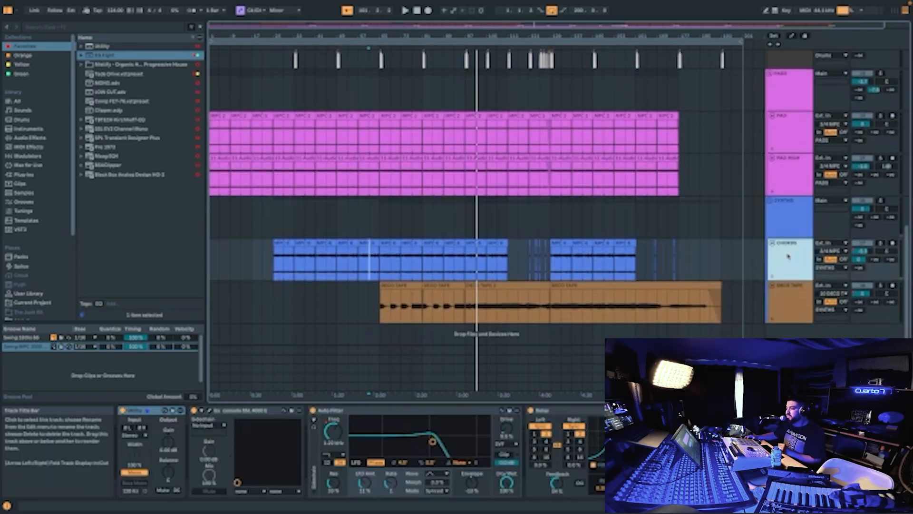
{"action": "left_click", "coordinate": [778, 288]}
{"action": "scroll", "coordinate": [788, 282], "scroll_direction": "up", "scroll_amount": 2}
{"action": "scroll", "coordinate": [787, 281], "scroll_direction": "down", "scroll_amount": 2}
{"action": "scroll", "coordinate": [790, 278], "scroll_direction": "up", "scroll_amount": 3}
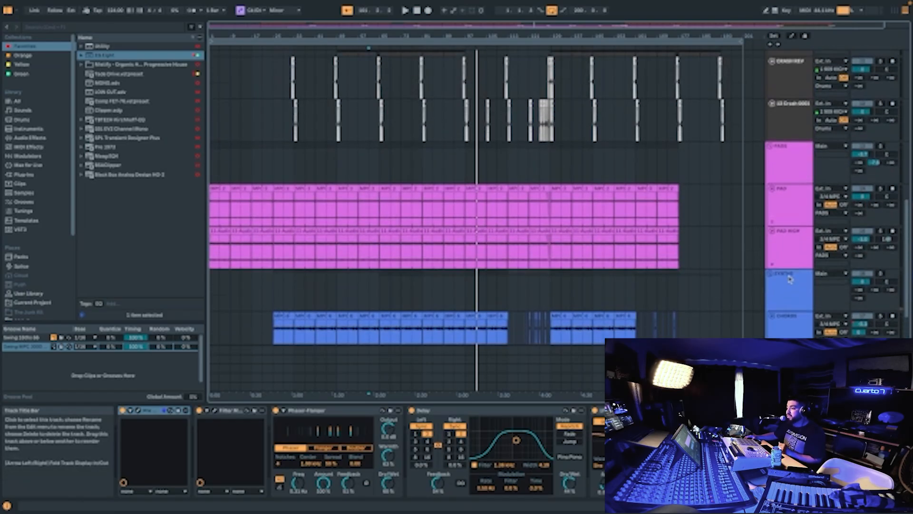
Compare the device chains of the SYNTHS and PADS groups by selecting each group alternately.
{"action": "left_click", "coordinate": [789, 296]}
{"action": "left_click", "coordinate": [780, 166]}
{"action": "left_click", "coordinate": [791, 289]}
{"action": "left_click", "coordinate": [785, 167]}
{"action": "left_click", "coordinate": [788, 284]}
{"action": "left_click", "coordinate": [783, 171]}
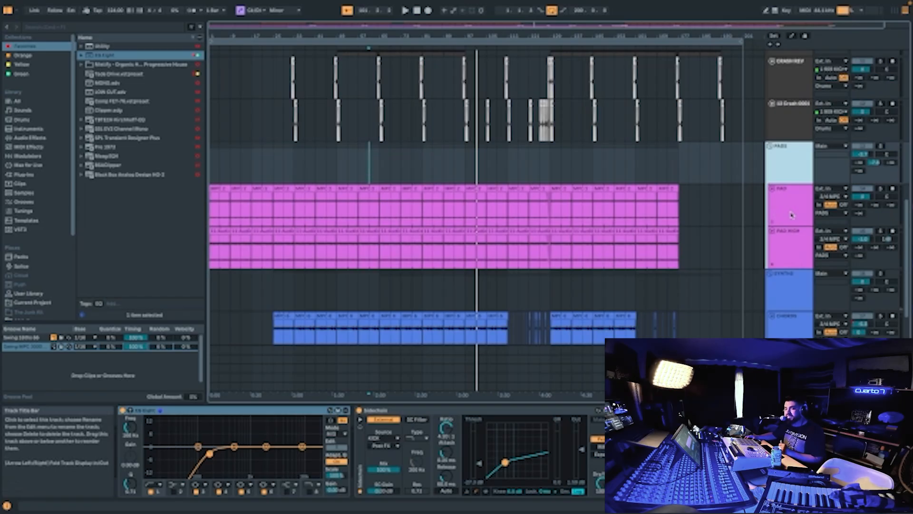
{"action": "left_click", "coordinate": [787, 282]}
{"action": "scroll", "coordinate": [725, 286], "scroll_direction": "down", "scroll_amount": 3}
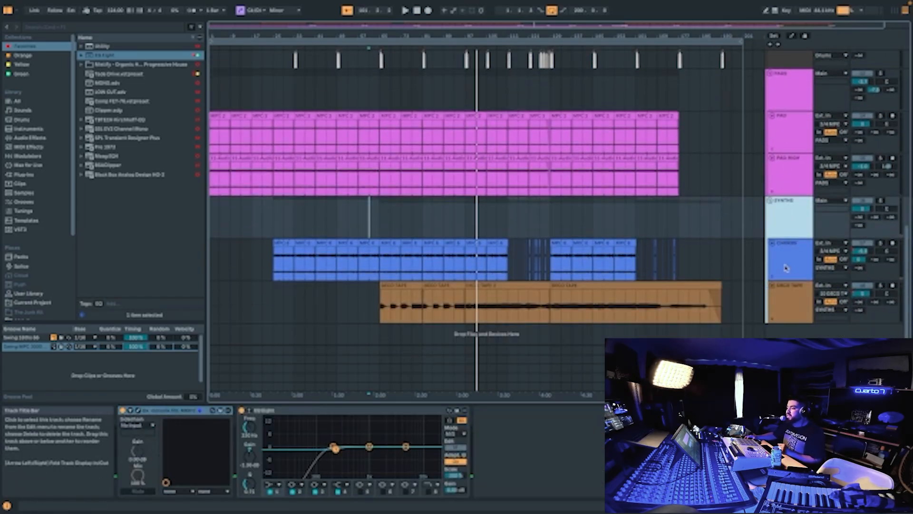
Play the soloed KICK/BASS group from bar 65.
{"action": "scroll", "coordinate": [782, 257], "scroll_direction": "up", "scroll_amount": 10}
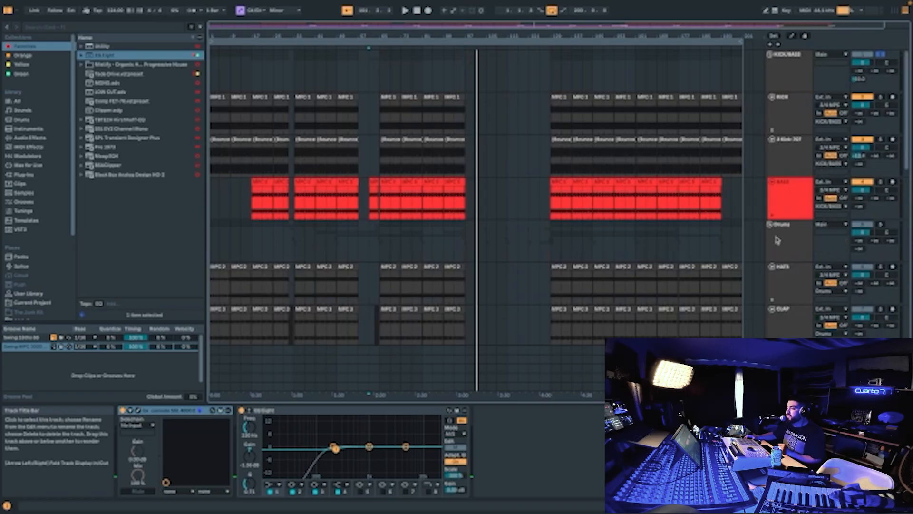
{"action": "left_click", "coordinate": [381, 76]}
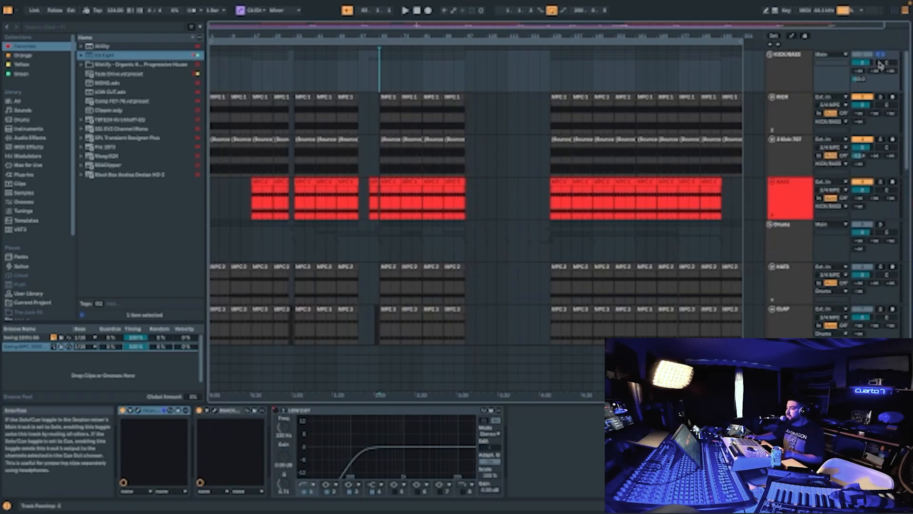
{"action": "key", "text": "space"}
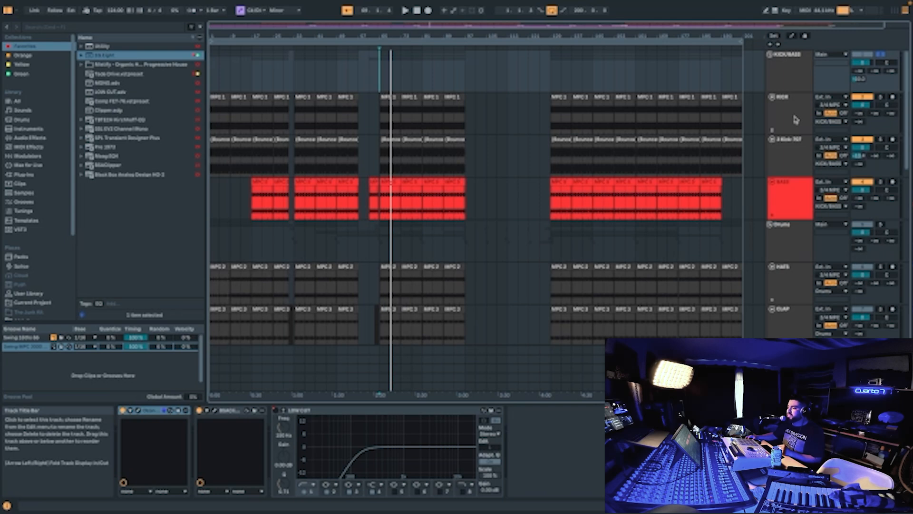
Solo the 3 Kick 707 track instead of its group and play it briefly from bar 129.
{"action": "left_click", "coordinate": [800, 148]}
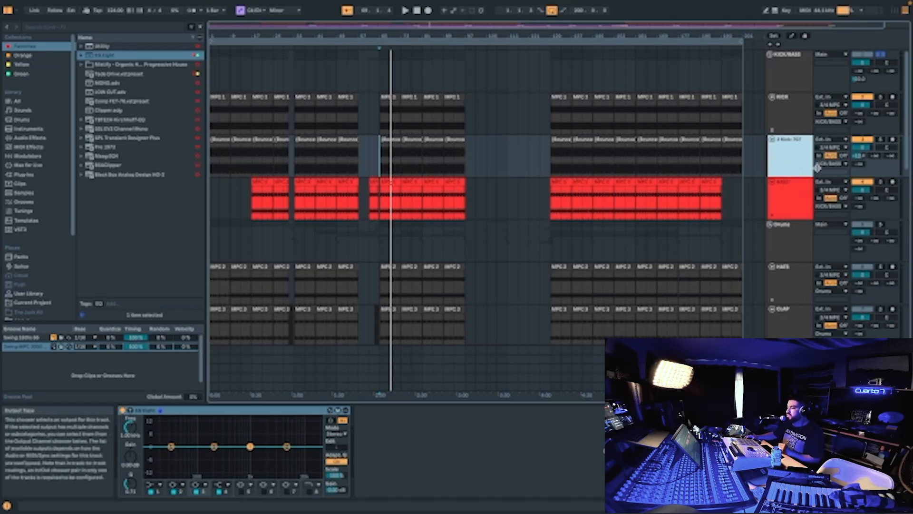
{"action": "left_click", "coordinate": [878, 141]}
{"action": "left_click", "coordinate": [550, 153]}
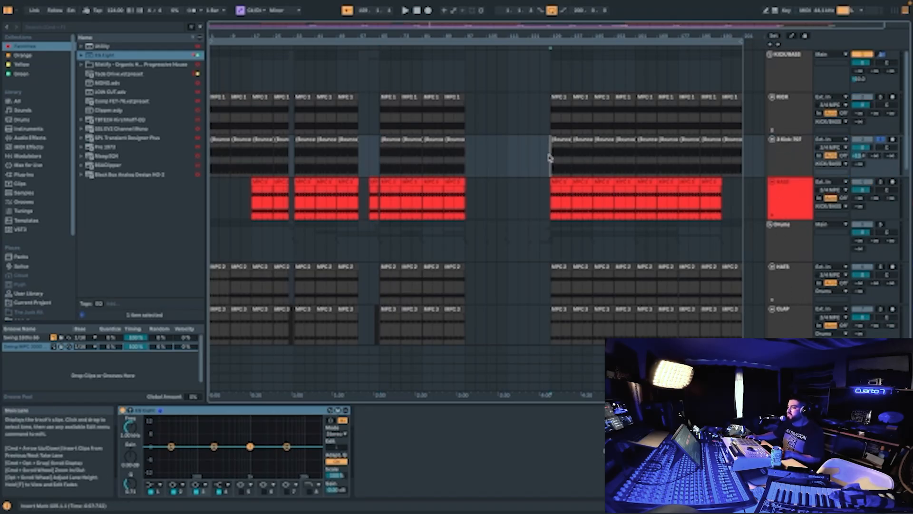
{"action": "key", "text": "space"}
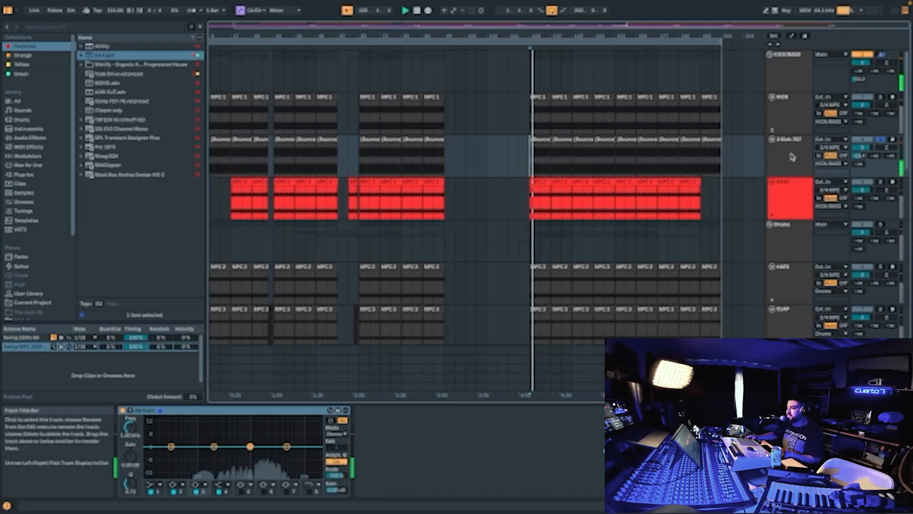
{"action": "key", "text": "space"}
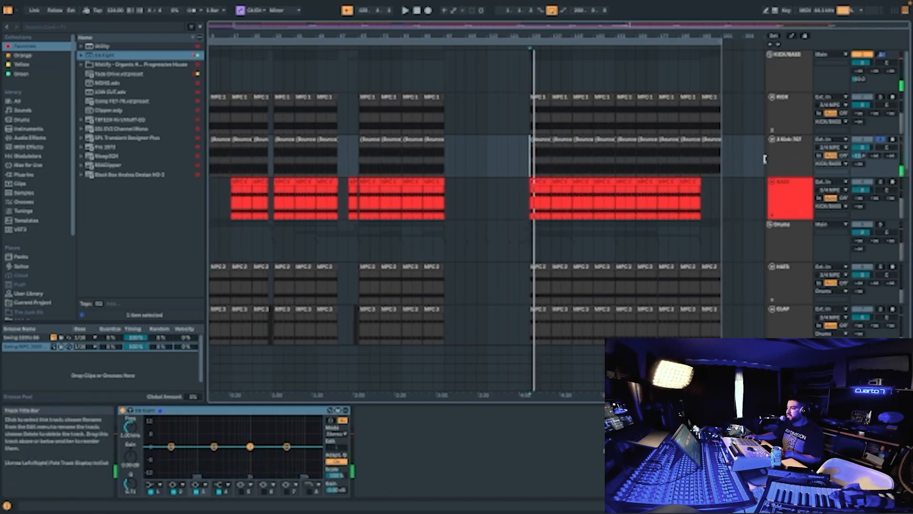
Select the 3 Kick 707 clip from bar 129 to bar 137 and play it briefly.
{"action": "left_click", "coordinate": [542, 142]}
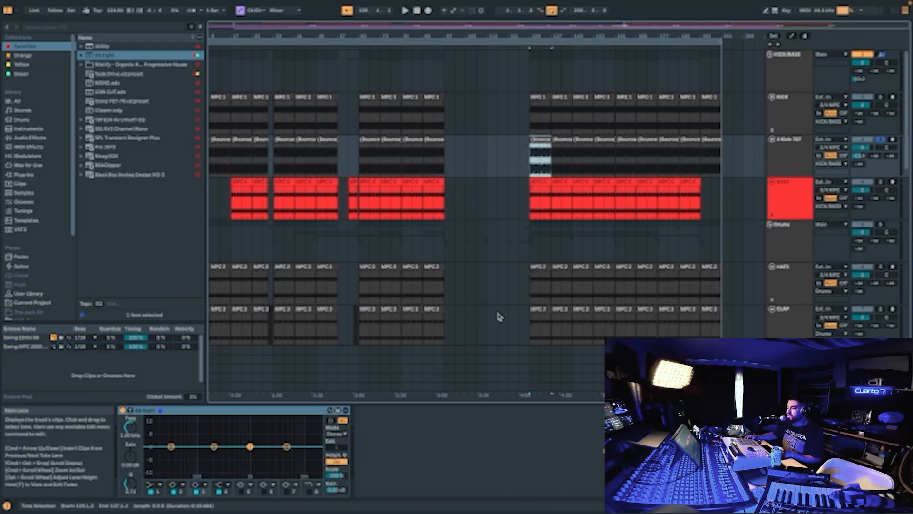
{"action": "key", "text": "space"}
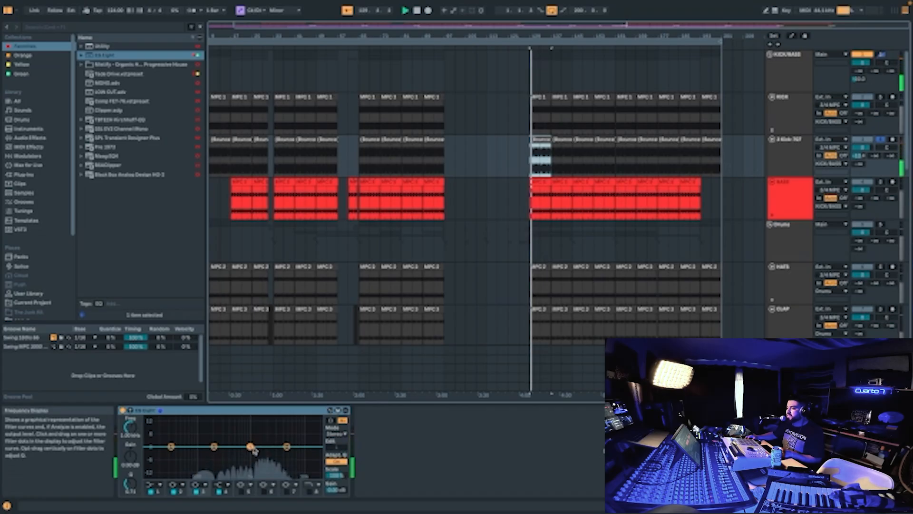
{"action": "key", "text": "space"}
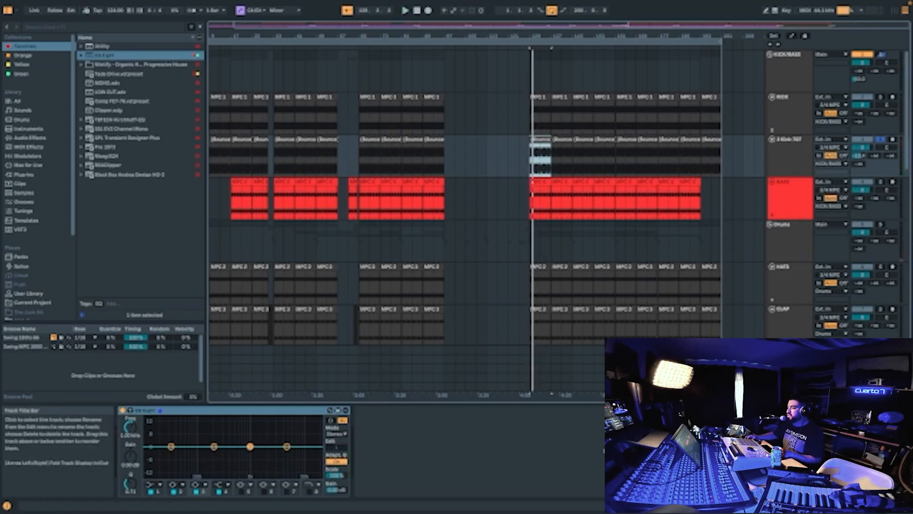
Show the devices of the Rev SPRING-636 return track and play the soloed kick through the reverb send.
{"action": "left_click", "coordinate": [791, 198]}
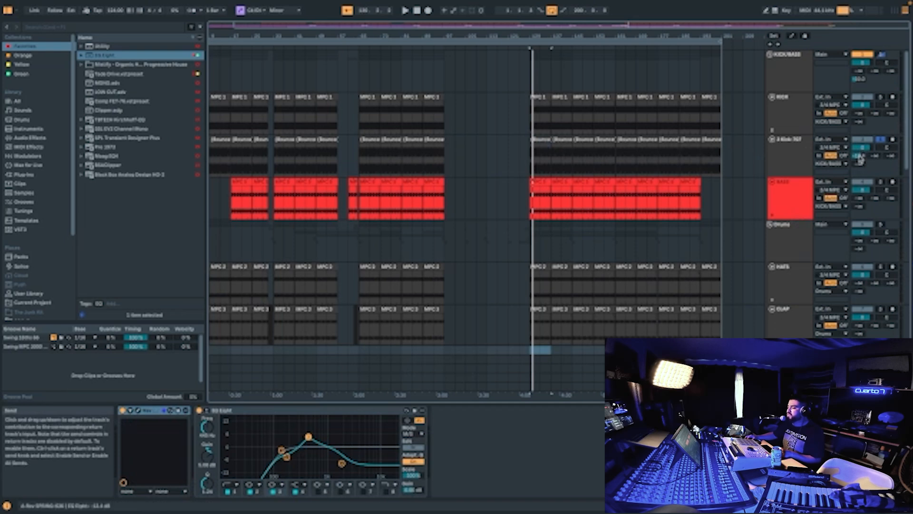
{"action": "key", "text": "space"}
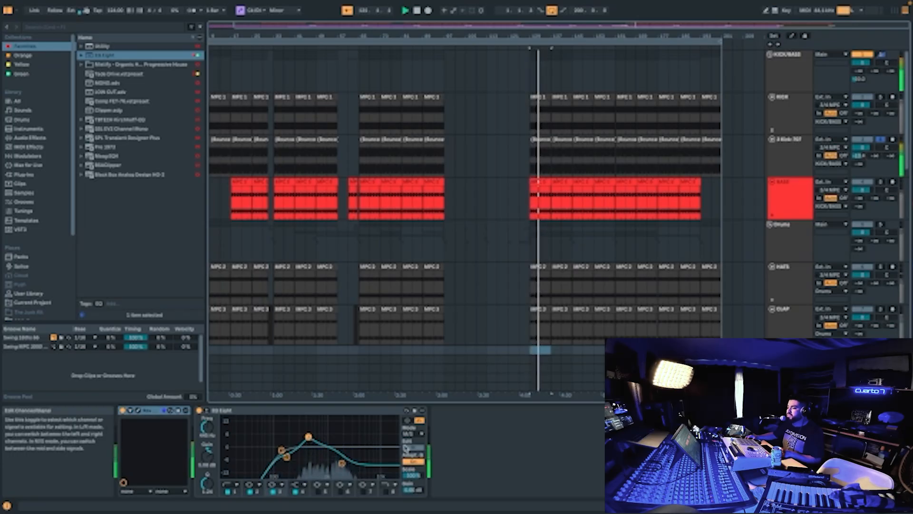
{"action": "key", "text": "space"}
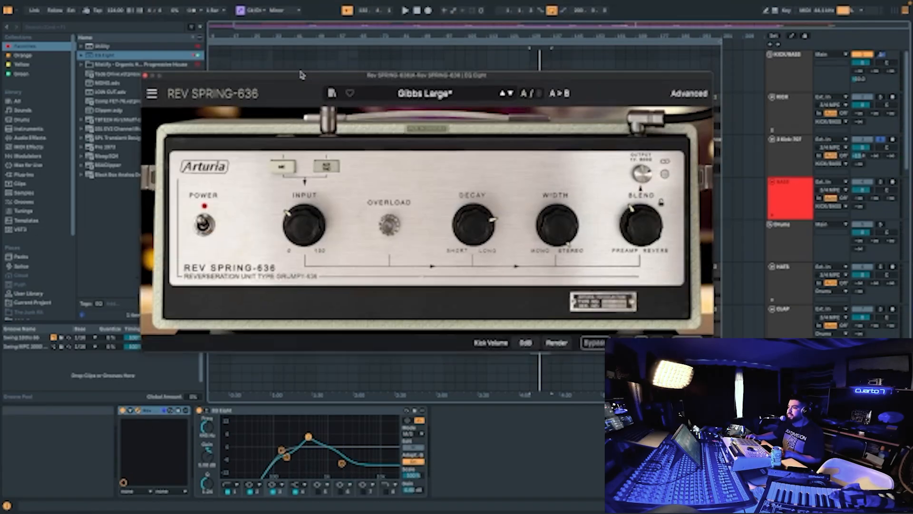
Examine the Rev SPRING-636 reverb settings alongside the project's group tracks, and close the plug-in window.
{"action": "left_click_drag", "start_coordinate": [300, 74], "coordinate": [264, 82]}
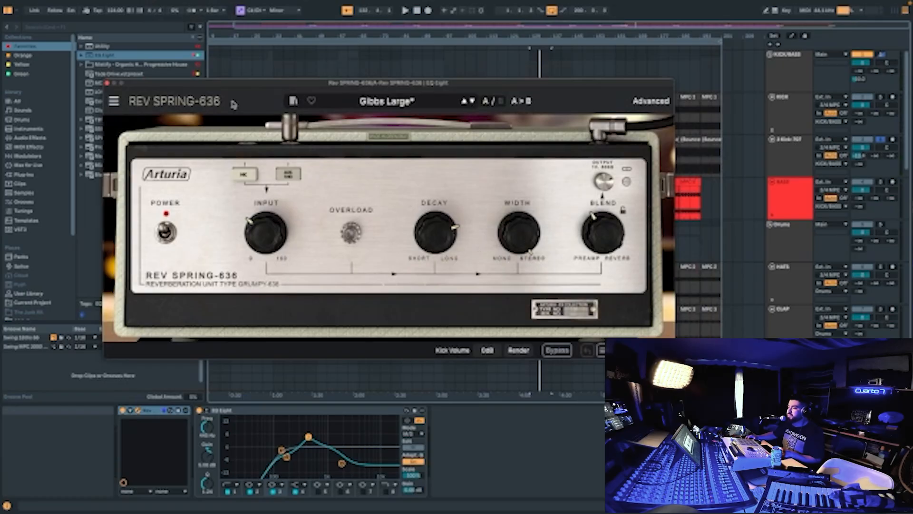
{"action": "left_click_drag", "start_coordinate": [235, 85], "coordinate": [202, 50]}
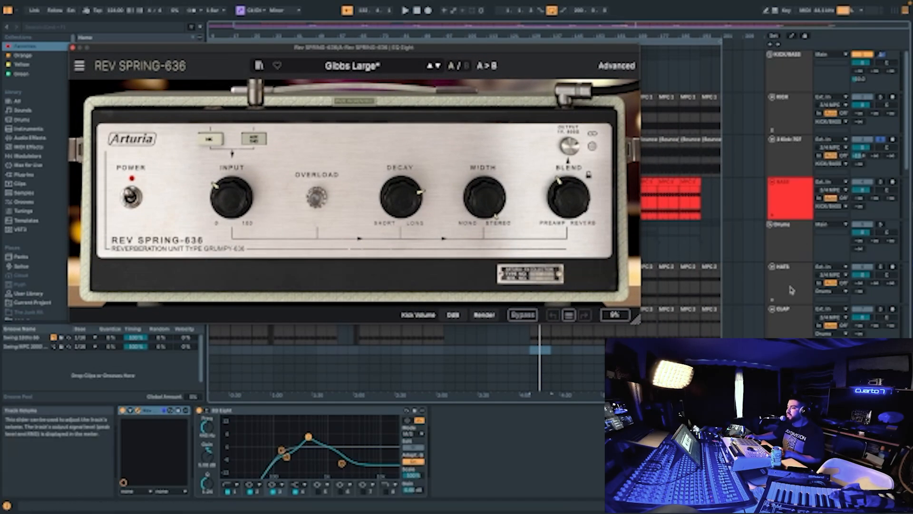
{"action": "scroll", "coordinate": [787, 289], "scroll_direction": "down", "scroll_amount": 3}
{"action": "scroll", "coordinate": [784, 288], "scroll_direction": "down", "scroll_amount": 3}
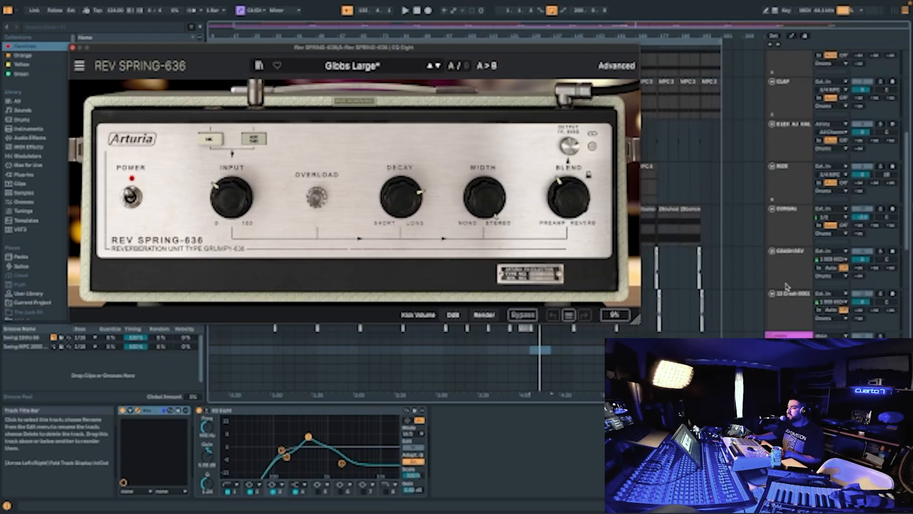
{"action": "scroll", "coordinate": [787, 286], "scroll_direction": "down", "scroll_amount": 2}
{"action": "scroll", "coordinate": [788, 286], "scroll_direction": "down", "scroll_amount": 4}
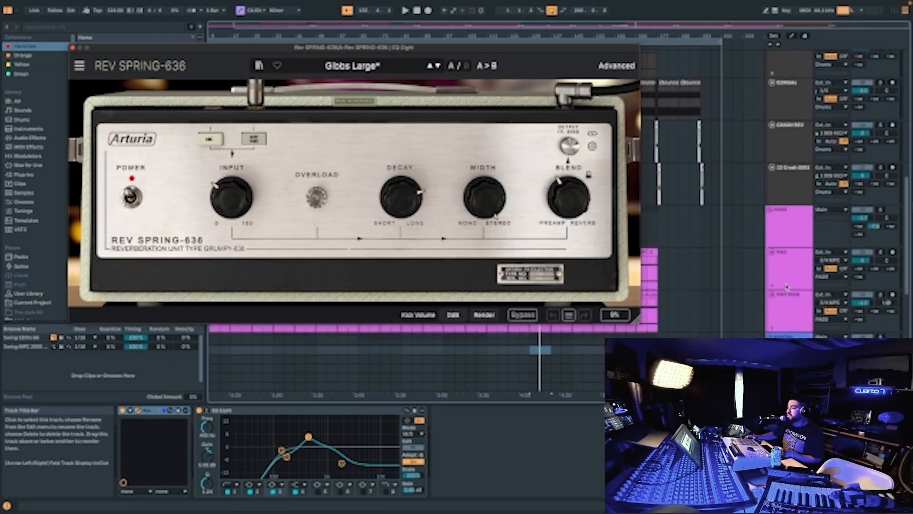
{"action": "scroll", "coordinate": [787, 287], "scroll_direction": "down", "scroll_amount": 1}
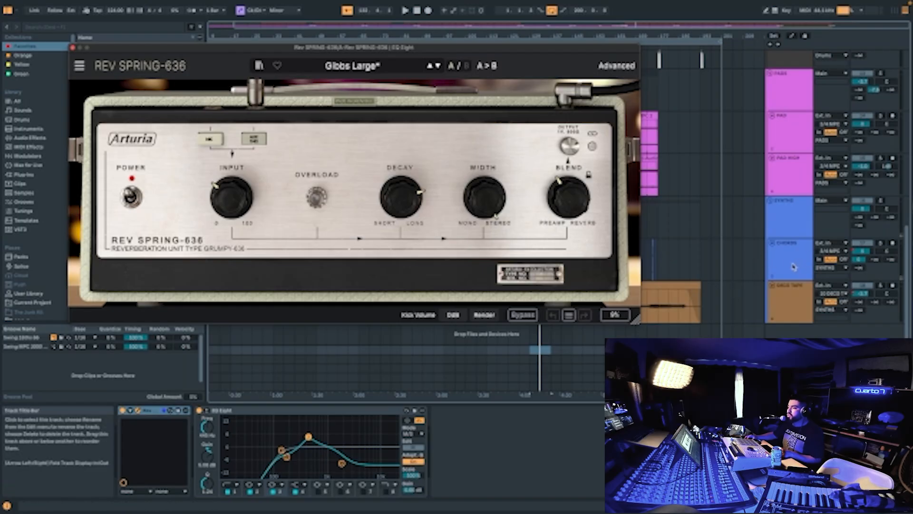
{"action": "scroll", "coordinate": [784, 258], "scroll_direction": "up", "scroll_amount": 5}
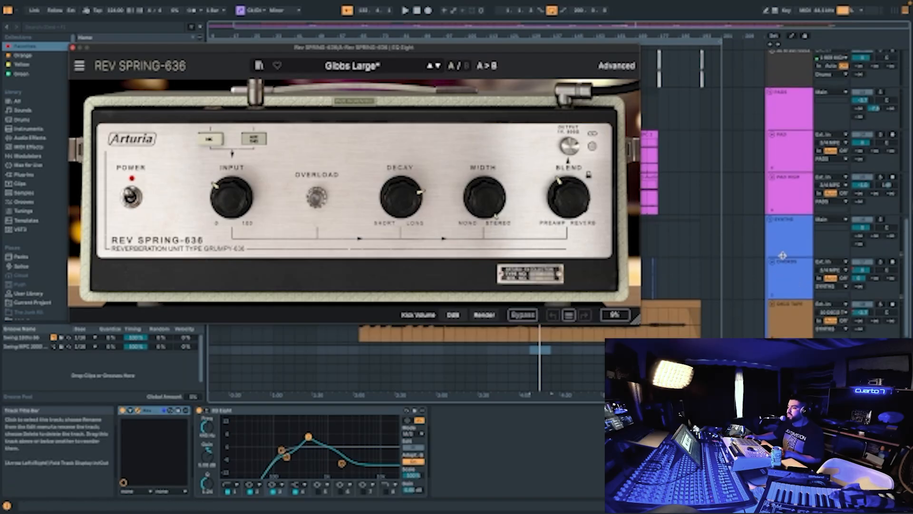
{"action": "left_click", "coordinate": [73, 47]}
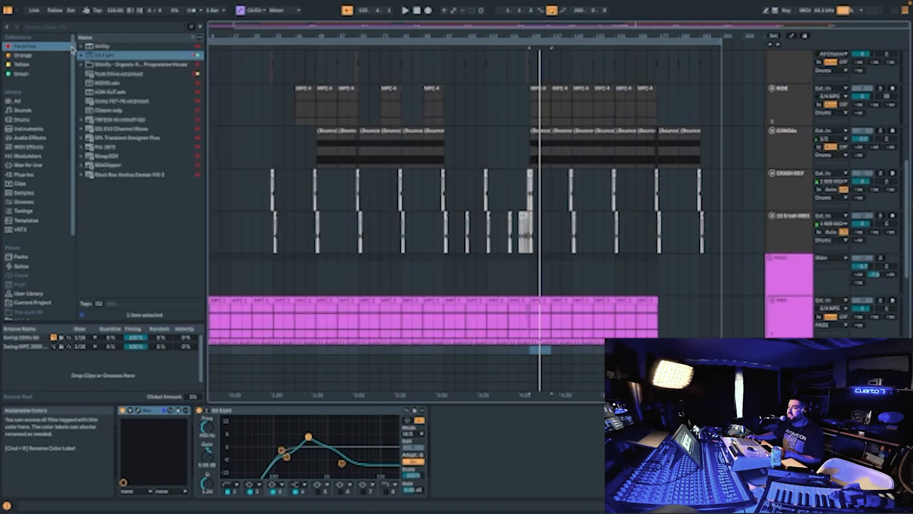
Lower the 3 Kick 707 track's send to the Rev SPRING-636 return while the soloed kick plays.
{"action": "scroll", "coordinate": [789, 271], "scroll_direction": "up", "scroll_amount": 5}
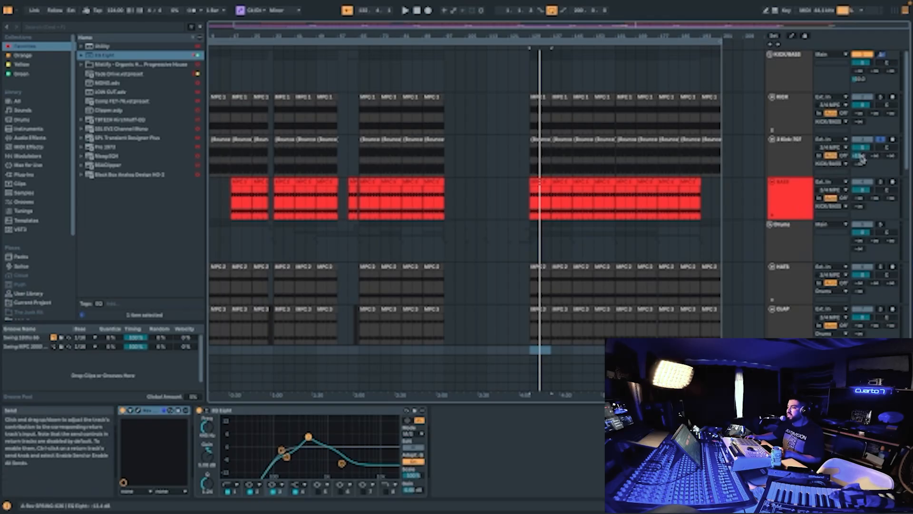
{"action": "key", "text": "space"}
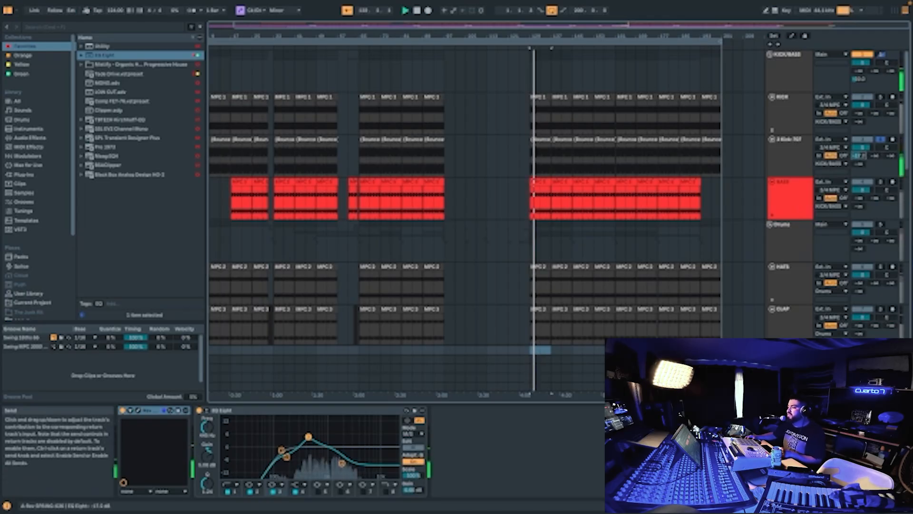
{"action": "left_click_drag", "start_coordinate": [863, 156], "coordinate": [863, 161]}
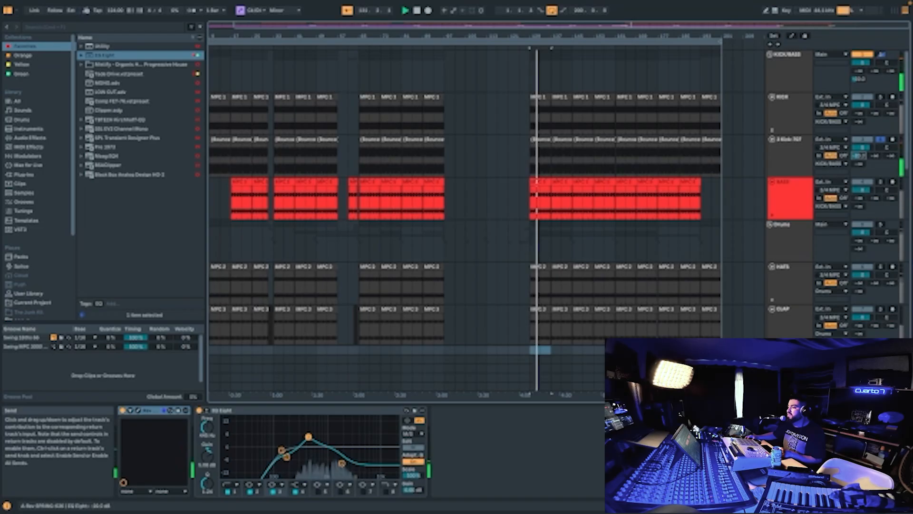
Take the 3 Kick 707 track out of solo and solo the whole KICK/BASS group.
{"action": "left_click", "coordinate": [881, 140]}
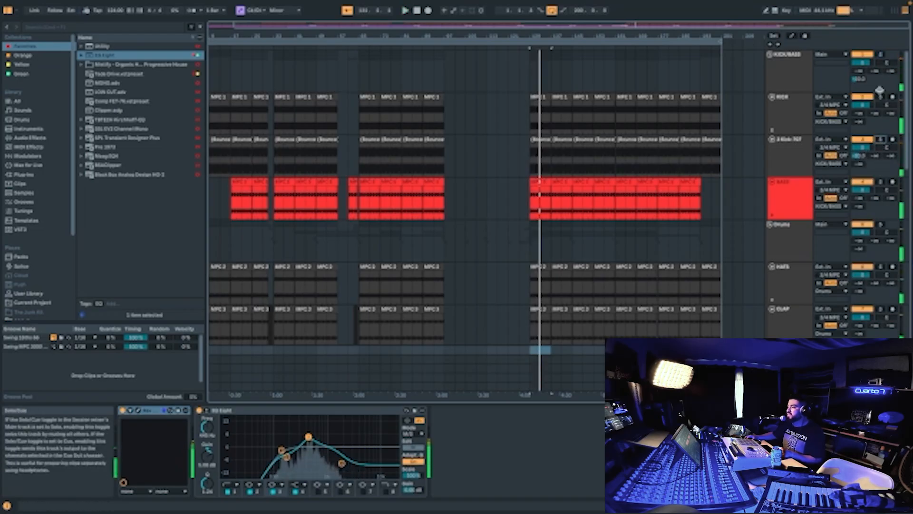
{"action": "left_click", "coordinate": [882, 55]}
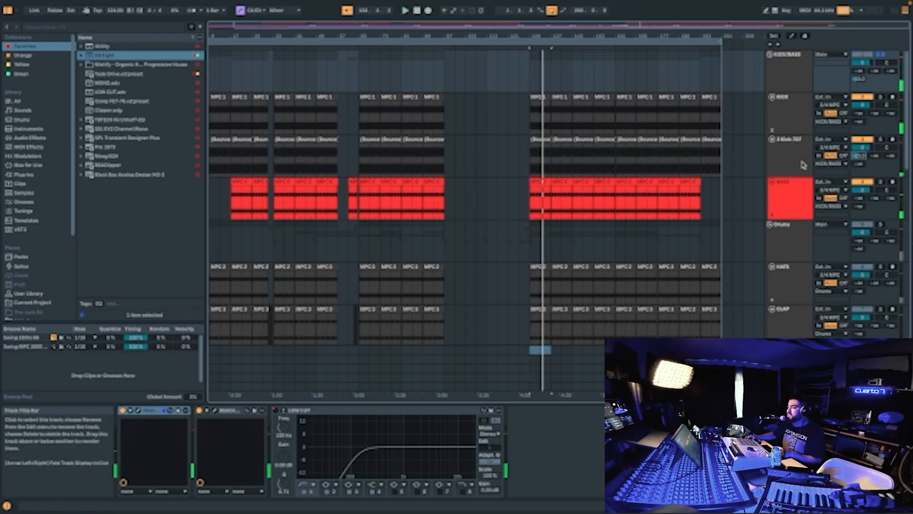
Compare the device chains of the 3 Kick 707 and KICK tracks, ending on the KICK clip from bar 129 to bar 137.
{"action": "left_click", "coordinate": [754, 169]}
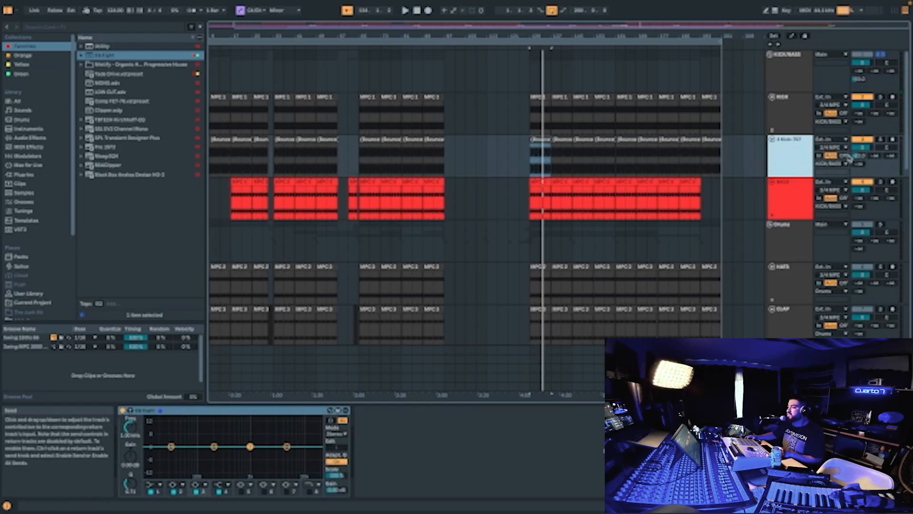
{"action": "key", "text": "Up"}
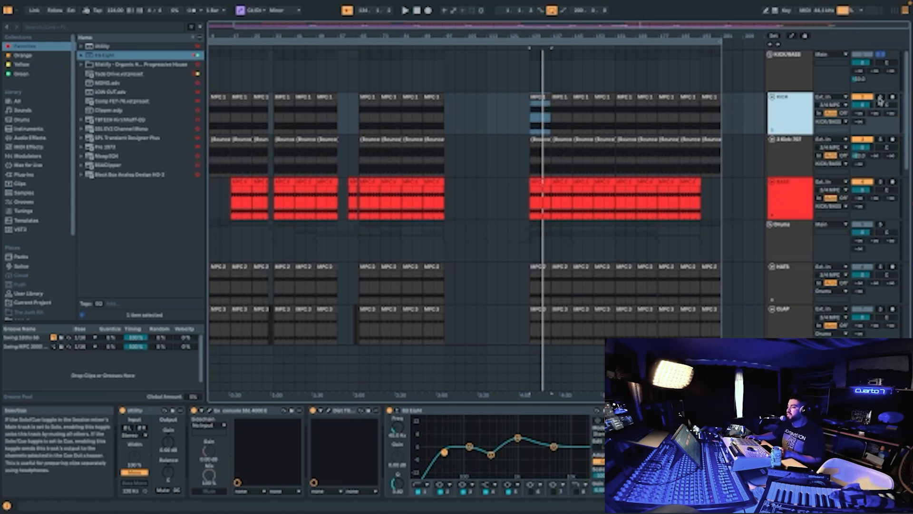
{"action": "left_click", "coordinate": [795, 157]}
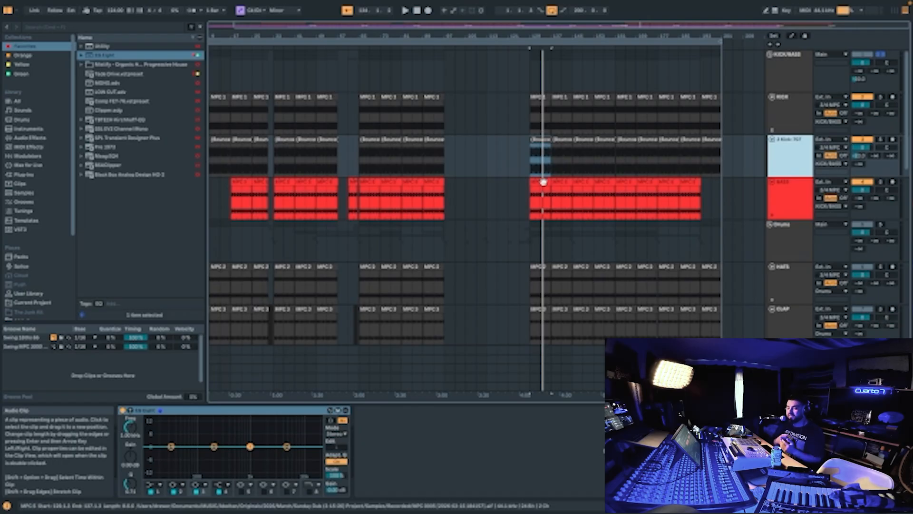
{"action": "left_click", "coordinate": [544, 97]}
{"action": "left_click", "coordinate": [790, 109]}
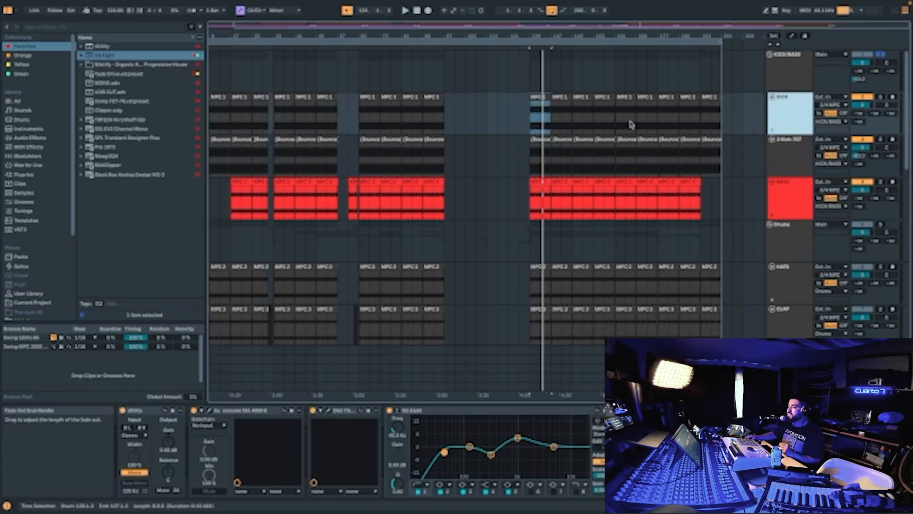
{"action": "left_click", "coordinate": [543, 96]}
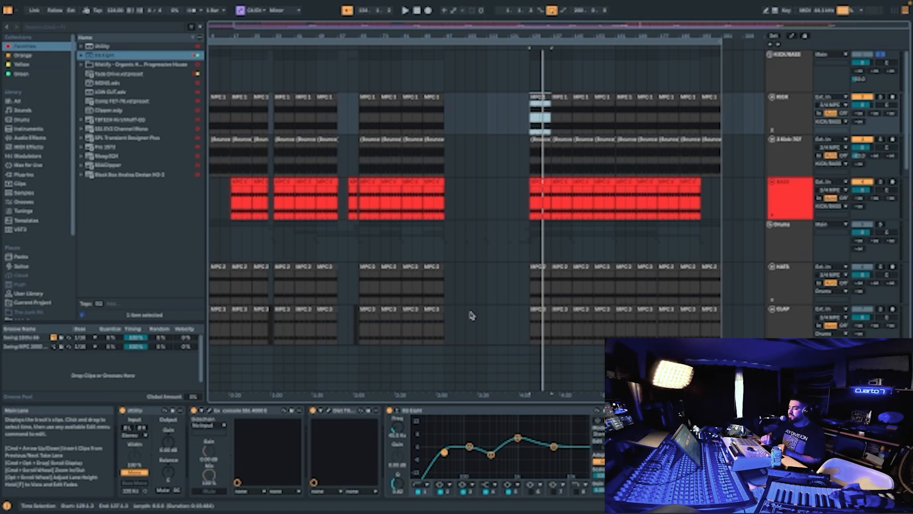
Bypass every device after Utility on the KICK track and show the bx_console SSL 4000 E window beside the KICK/BASS mixer controls.
{"action": "left_click", "coordinate": [140, 412]}
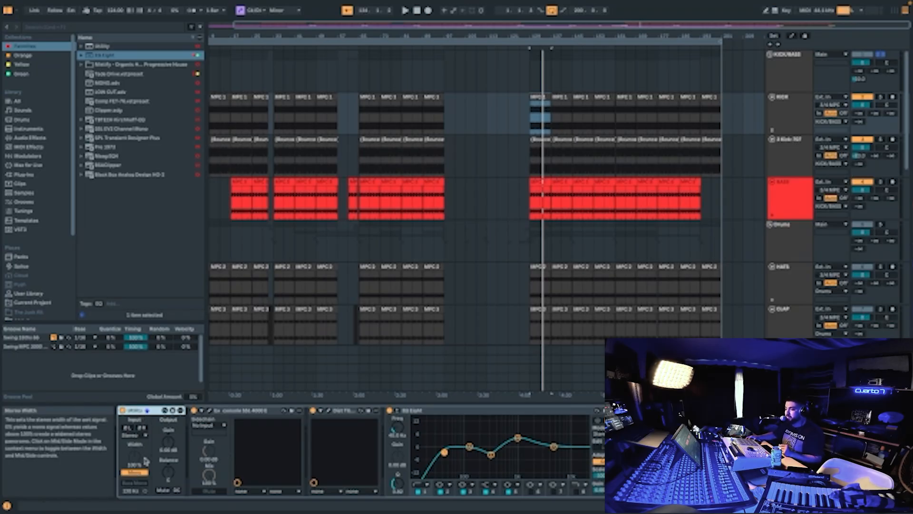
{"action": "left_click", "coordinate": [313, 410]}
{"action": "left_click", "coordinate": [390, 411]}
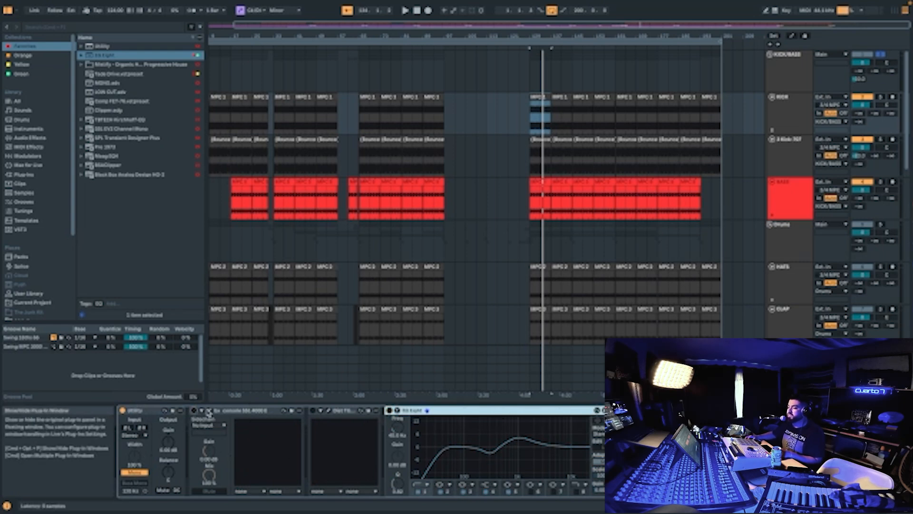
{"action": "left_click", "coordinate": [209, 410]}
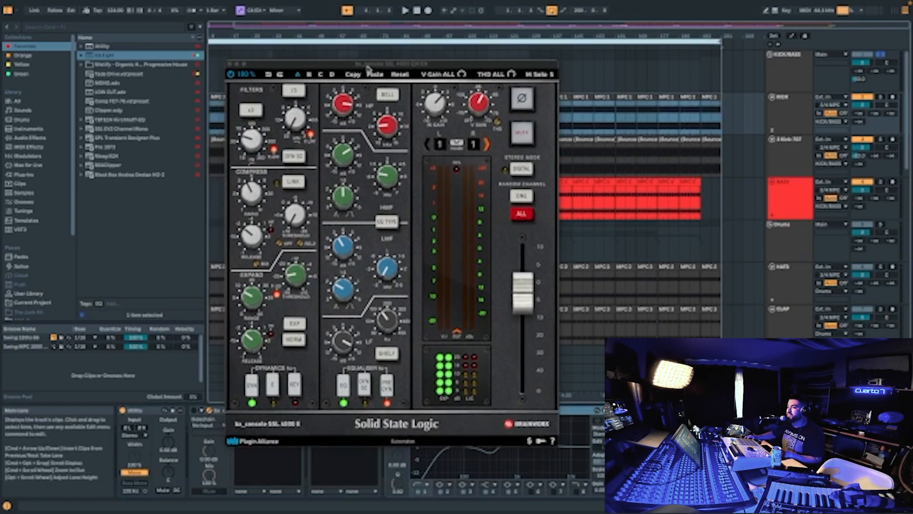
{"action": "left_click_drag", "start_coordinate": [367, 67], "coordinate": [425, 35]}
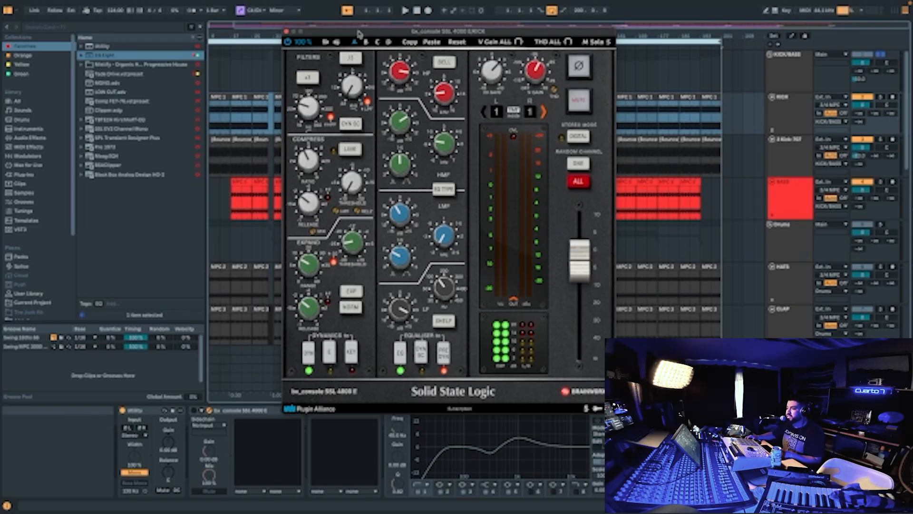
{"action": "left_click_drag", "start_coordinate": [360, 32], "coordinate": [287, 23]}
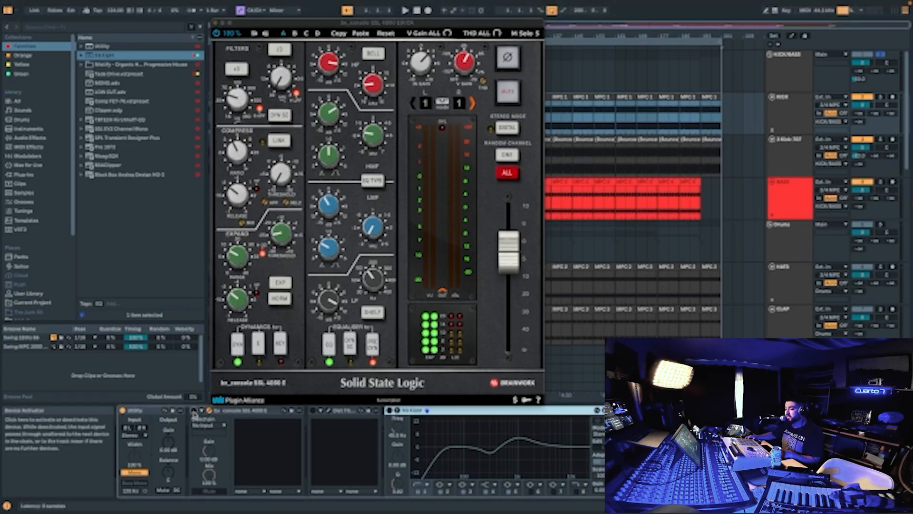
Play the kick with its processing bypassed and reactivate the bx_console SSL 4000 E during playback.
{"action": "key", "text": "space"}
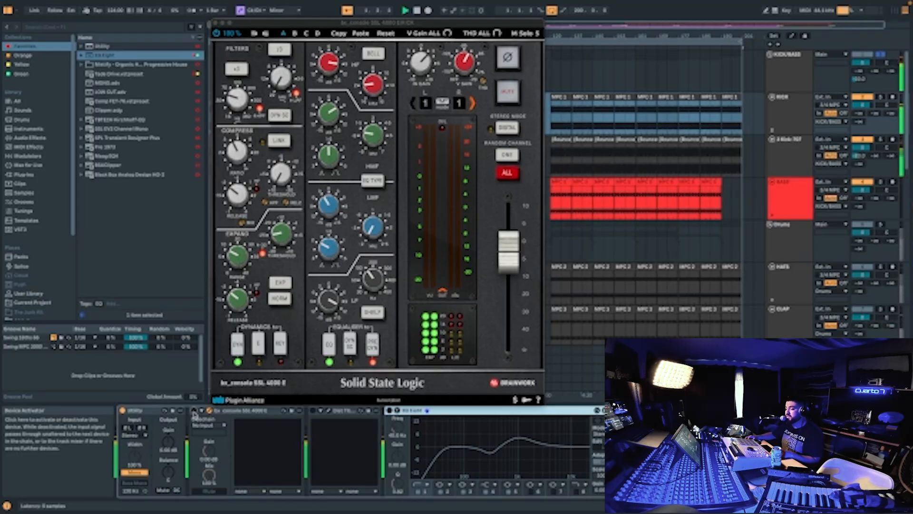
{"action": "left_click", "coordinate": [194, 411]}
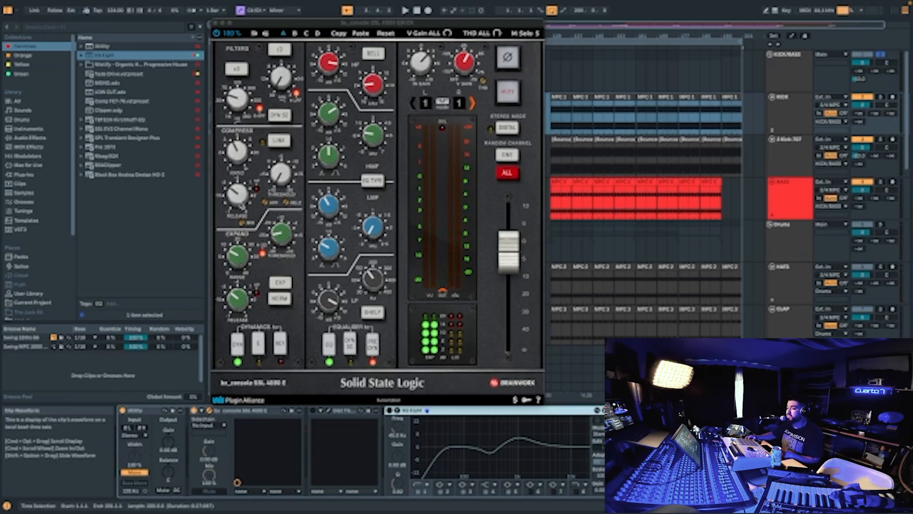
{"action": "left_click", "coordinate": [236, 103]}
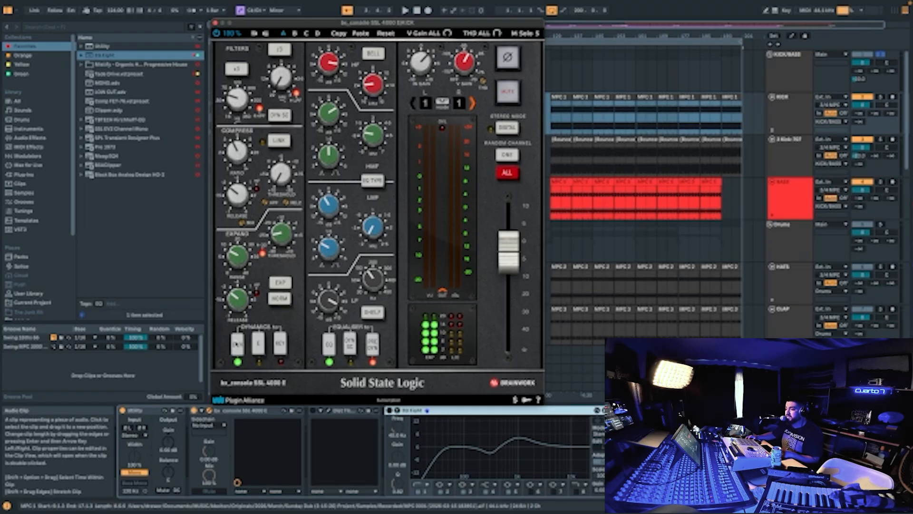
Play the kick and compare it with the bx_console dynamics section switched off and back on.
{"action": "key", "text": "space"}
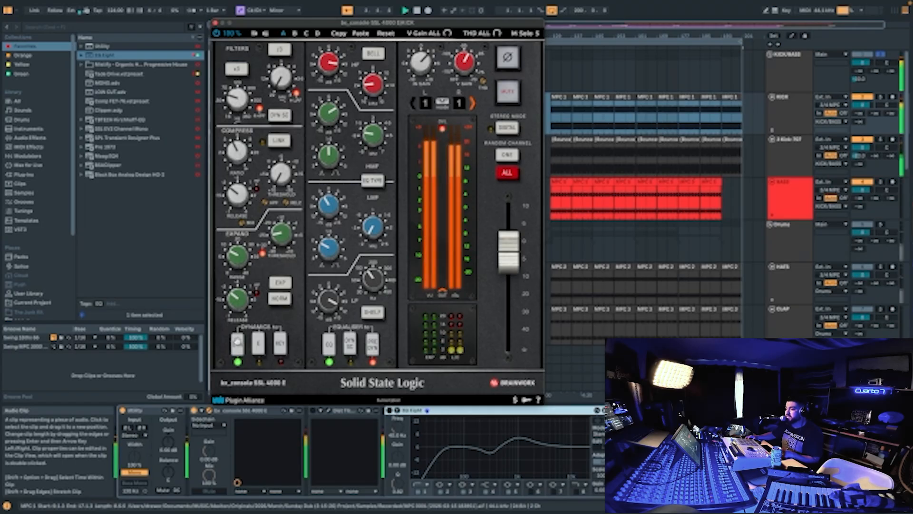
{"action": "left_click", "coordinate": [237, 345]}
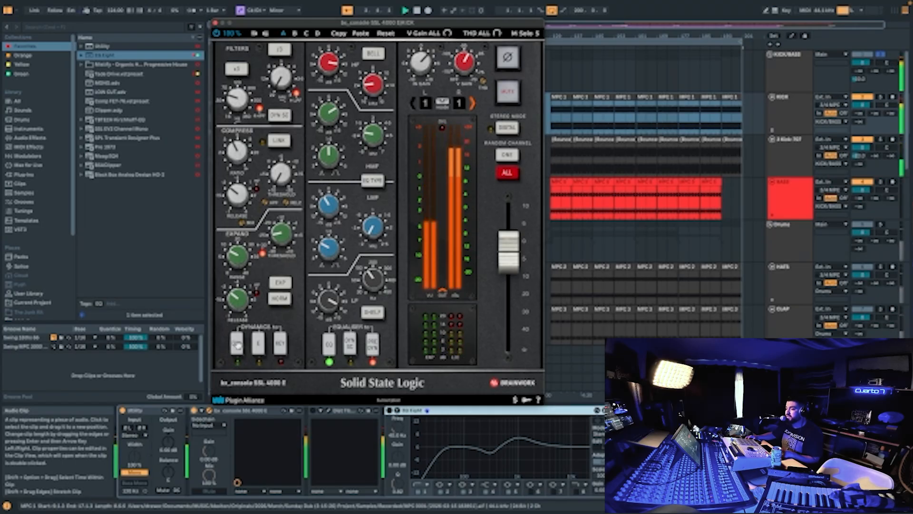
{"action": "left_click", "coordinate": [237, 345]}
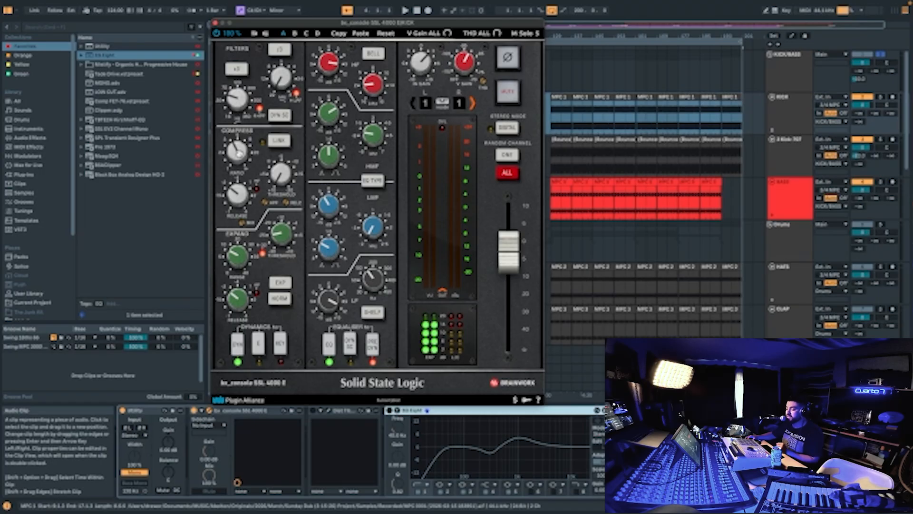
Examine the bx_console compressor release and threshold and the expander range and release settings, playing the kick to watch the gain reduction.
{"action": "mouse_move", "coordinate": [240, 193]}
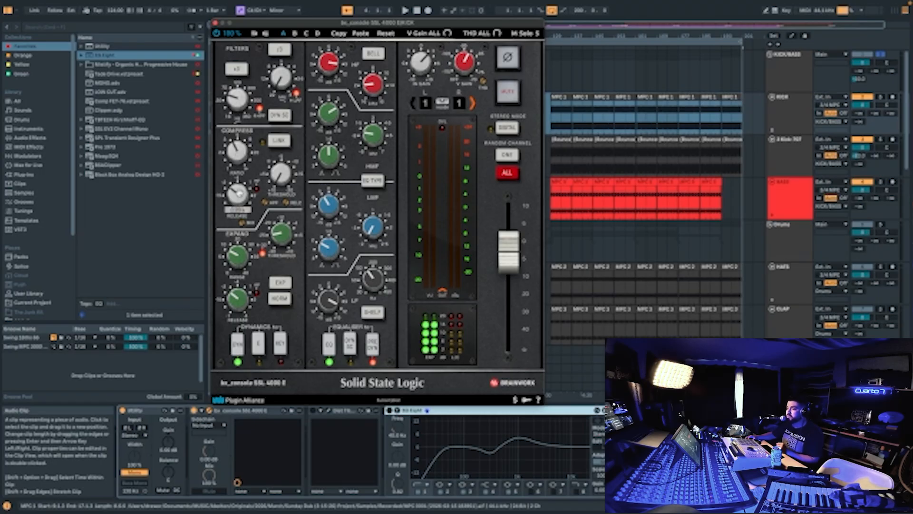
{"action": "mouse_move", "coordinate": [278, 175]}
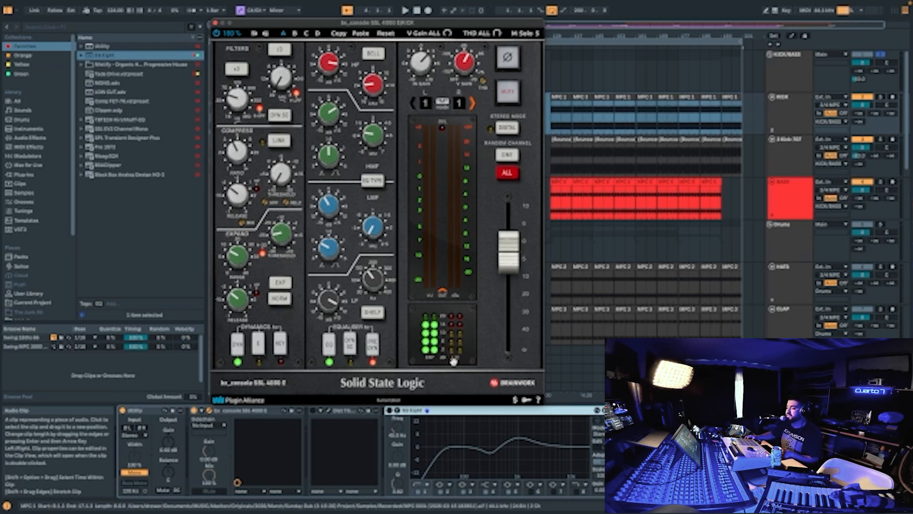
{"action": "key", "text": "space"}
{"action": "left_click_drag", "start_coordinate": [232, 316], "coordinate": [243, 300]}
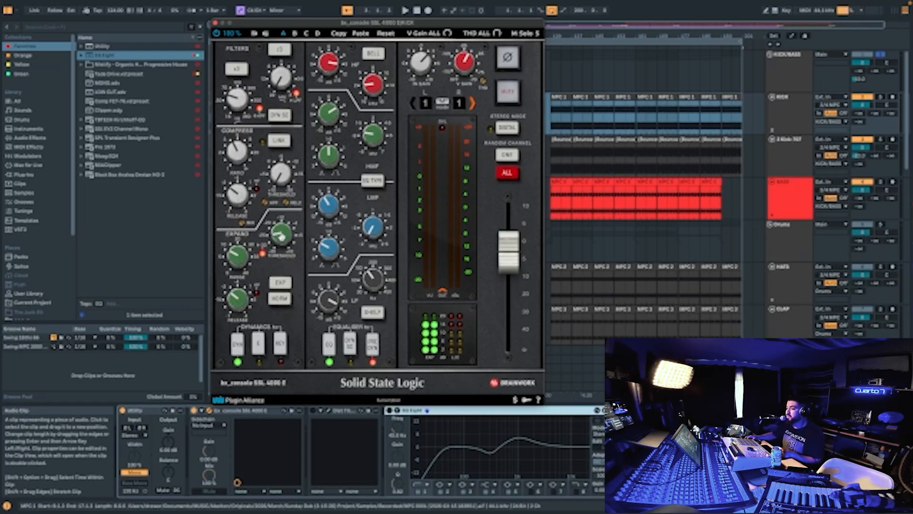
{"action": "mouse_move", "coordinate": [241, 258]}
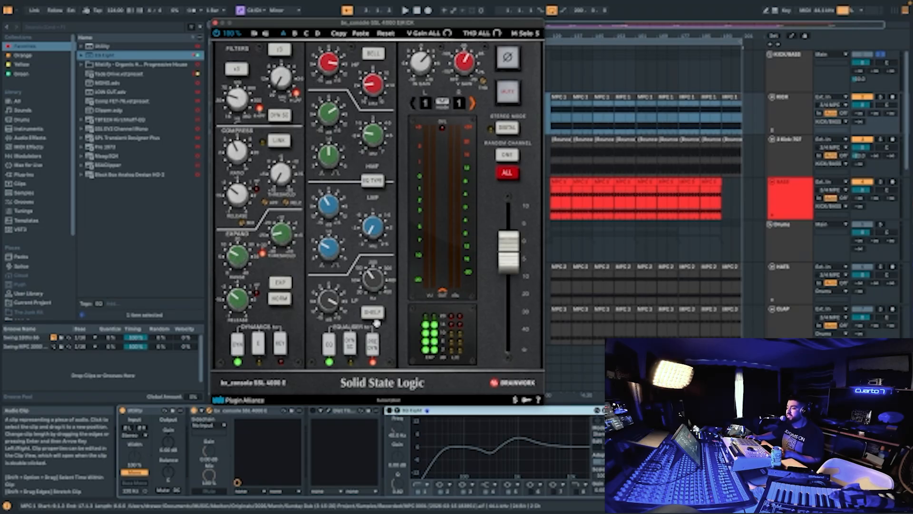
Audition the kick once more with and without the channel strip's compression and expansion, leaving the dynamics section on.
{"action": "key", "text": "space"}
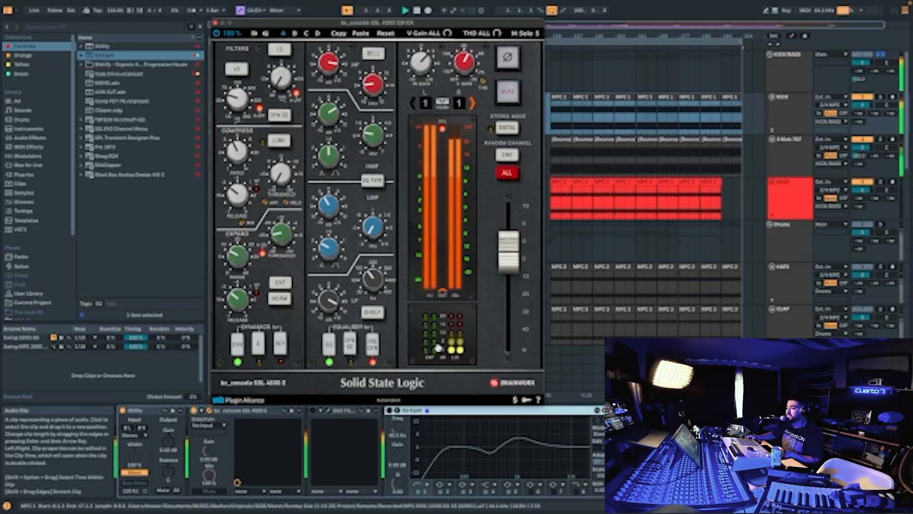
{"action": "left_click", "coordinate": [237, 349]}
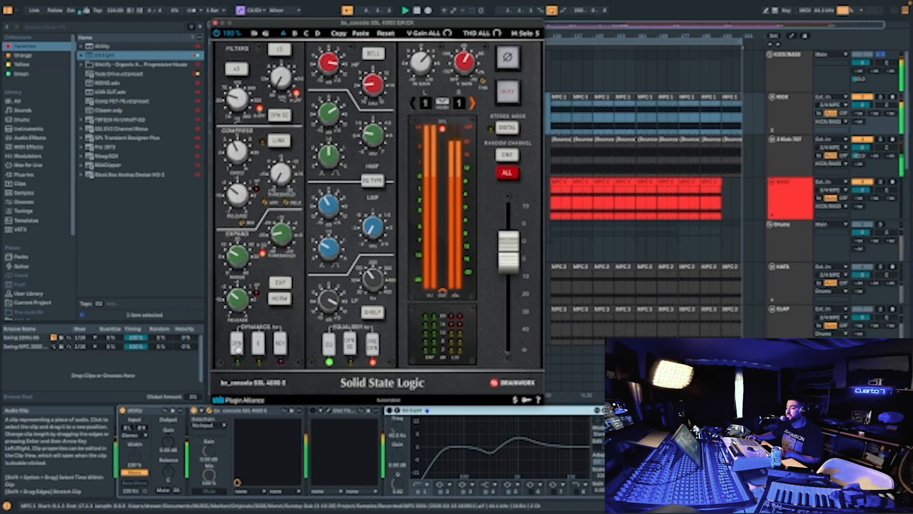
{"action": "left_click", "coordinate": [238, 349]}
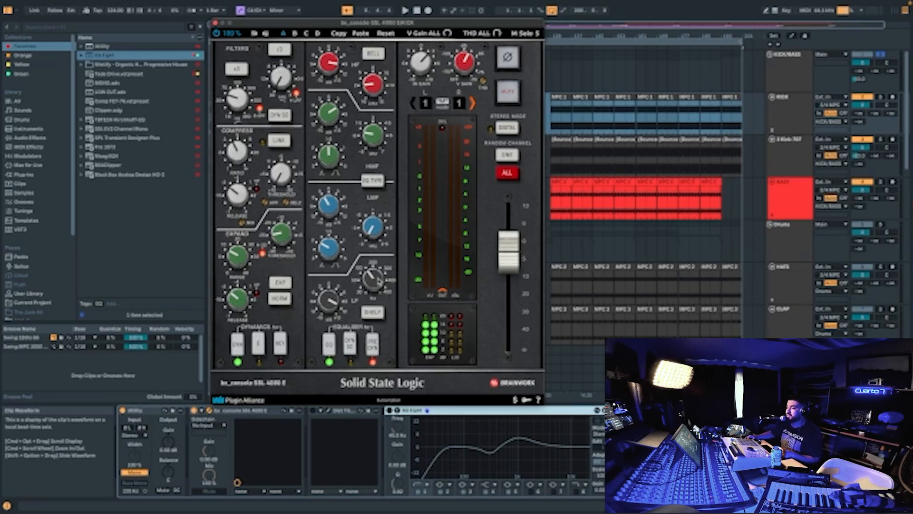
Flatten the bx_console low-frequency EQ gain, play the kick, and raise the gain back up during playback to compare the low end.
{"action": "mouse_move", "coordinate": [379, 280]}
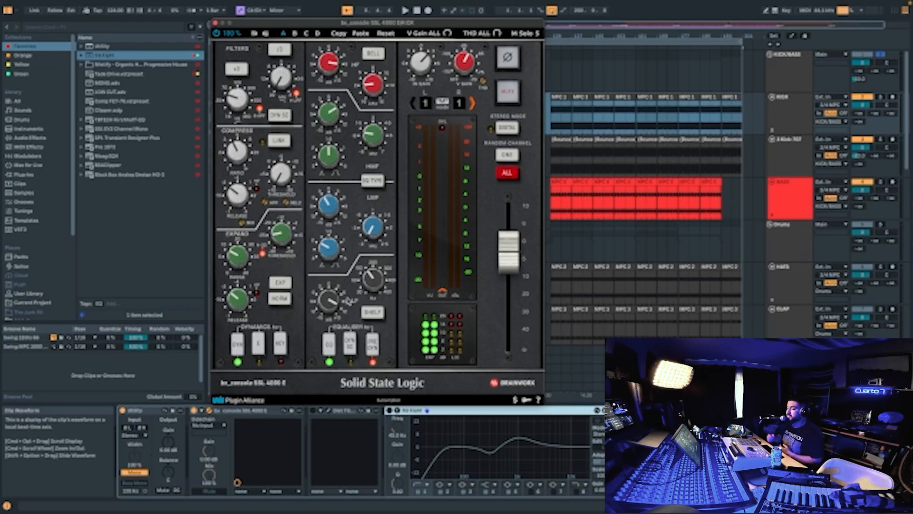
{"action": "left_click", "coordinate": [374, 312]}
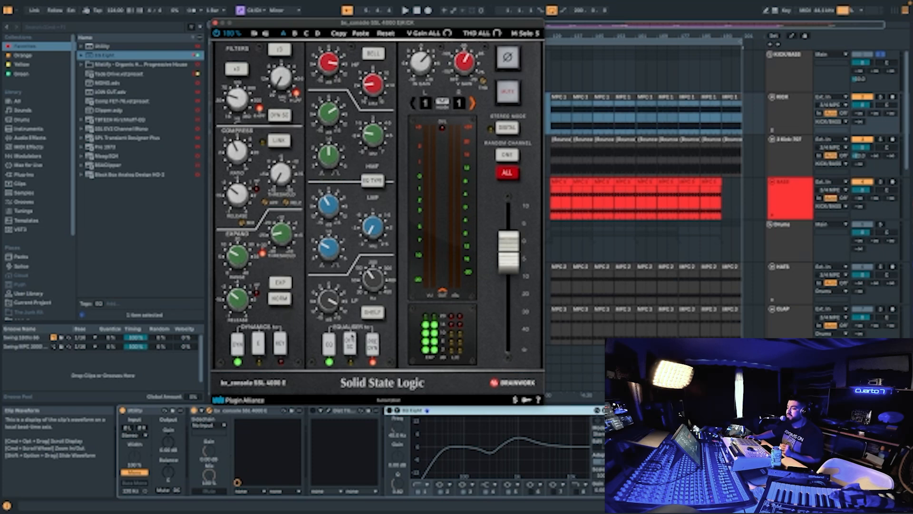
{"action": "mouse_move", "coordinate": [333, 302]}
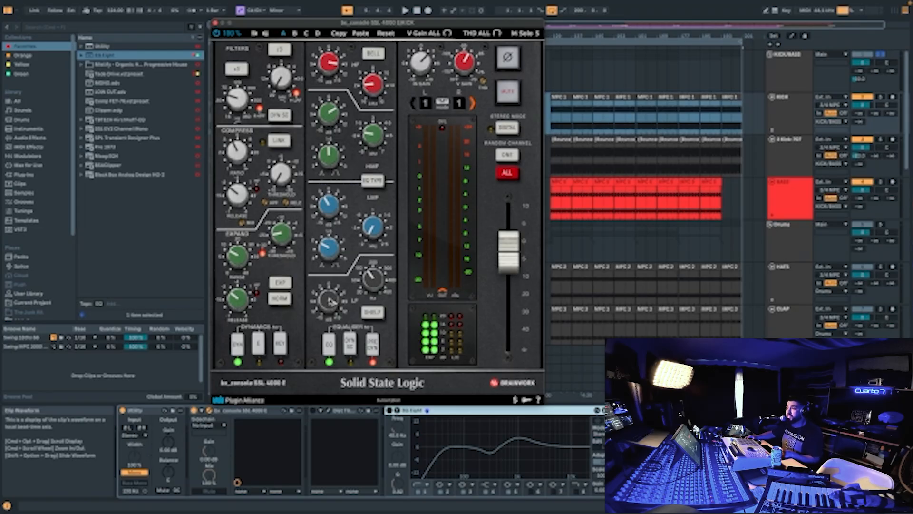
{"action": "left_click_drag", "start_coordinate": [331, 301], "coordinate": [329, 333]}
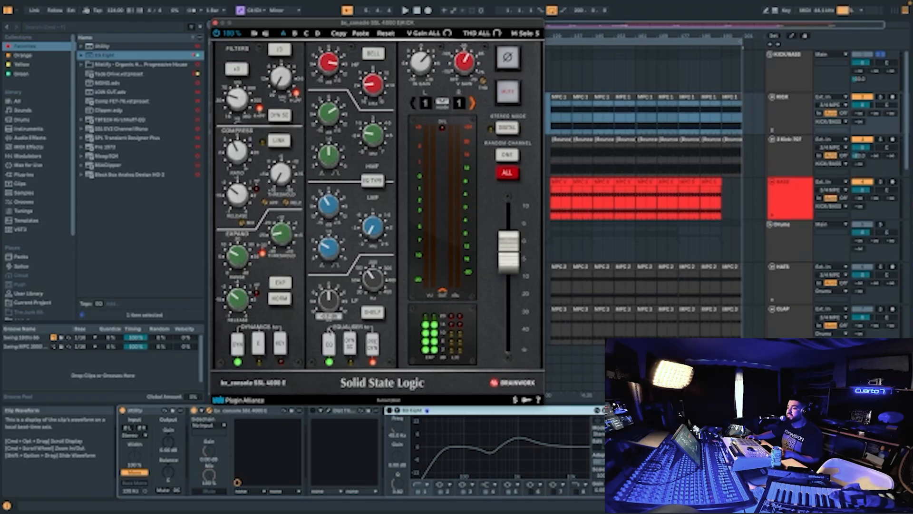
{"action": "key", "text": "space"}
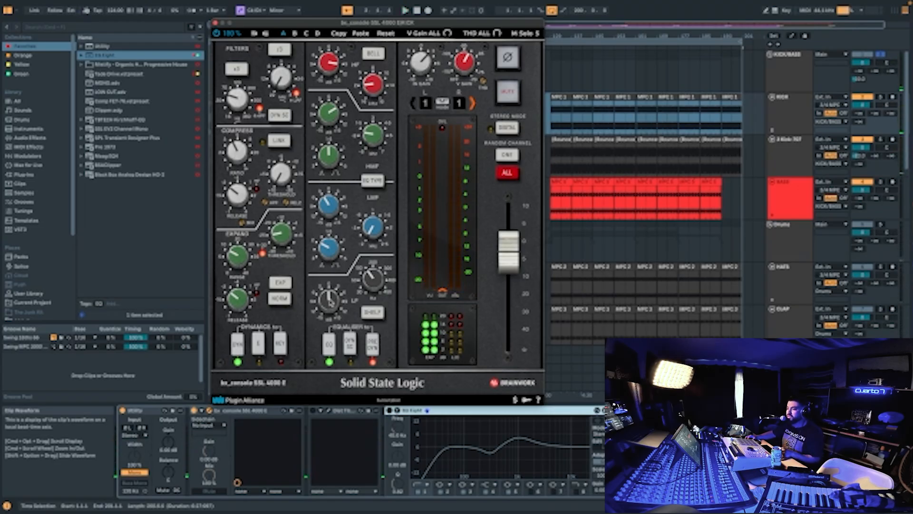
{"action": "key", "text": "space"}
{"action": "mouse_move", "coordinate": [331, 298]}
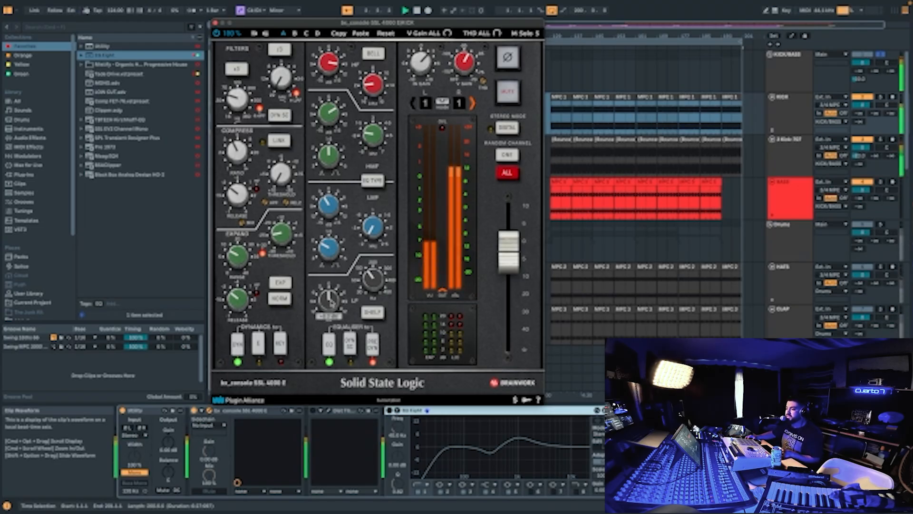
{"action": "left_click_drag", "start_coordinate": [332, 296], "coordinate": [331, 277]}
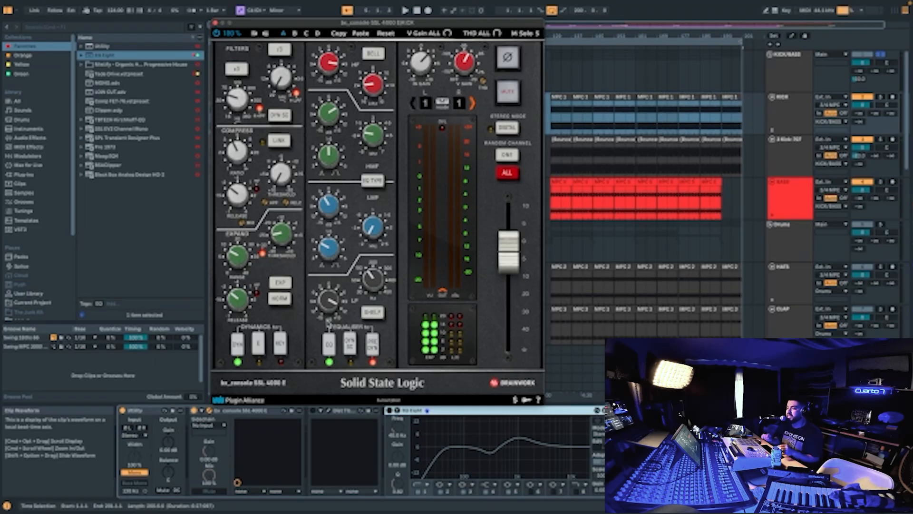
Flatten the bx_console low-frequency EQ gain once more and audition the kick before checking the low-mid band.
{"action": "left_click_drag", "start_coordinate": [330, 305], "coordinate": [329, 342]}
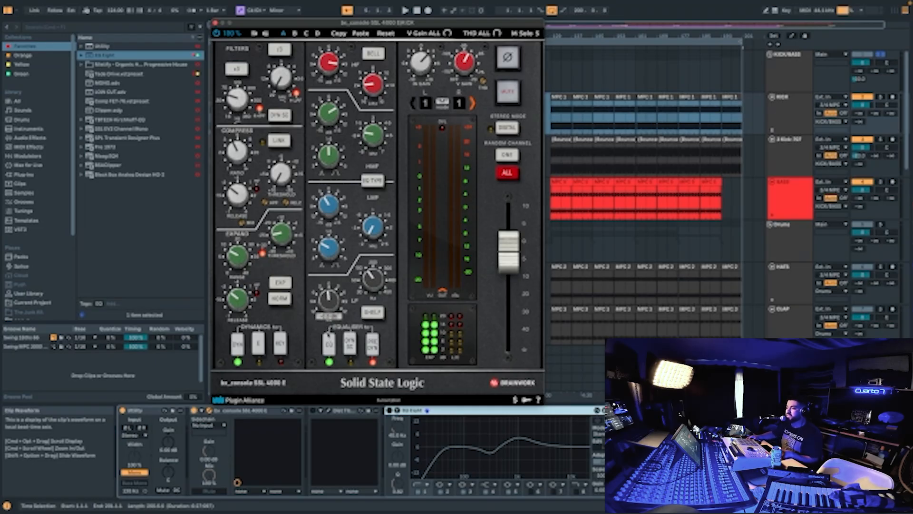
{"action": "key", "text": "space"}
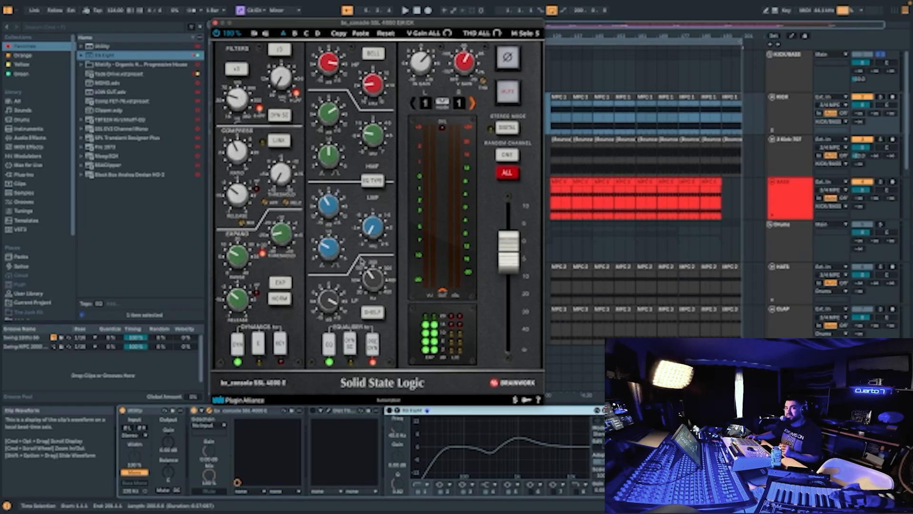
{"action": "mouse_move", "coordinate": [331, 200]}
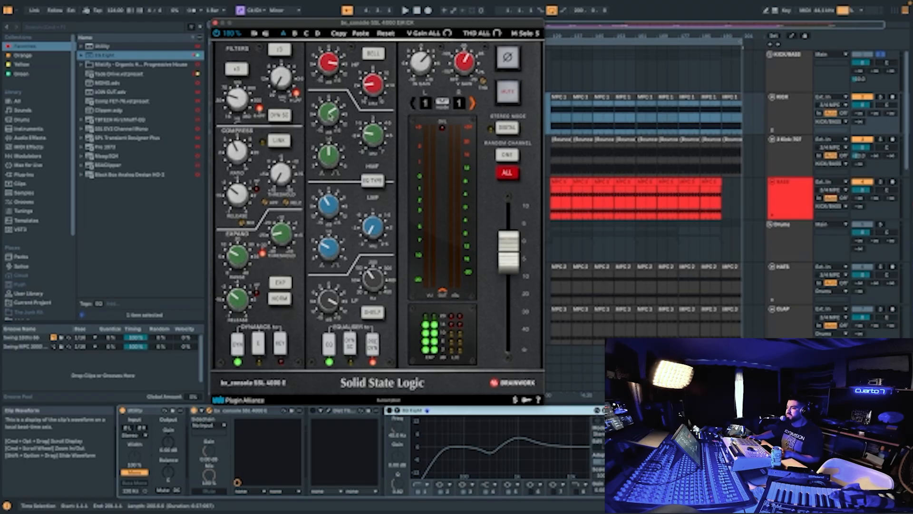
Lower the bx_console high-mid EQ gain, play the kick, and raise the gain back during playback to compare the difference.
{"action": "left_click_drag", "start_coordinate": [329, 114], "coordinate": [327, 127]}
{"action": "key", "text": "space"}
{"action": "left_click_drag", "start_coordinate": [333, 121], "coordinate": [333, 109]}
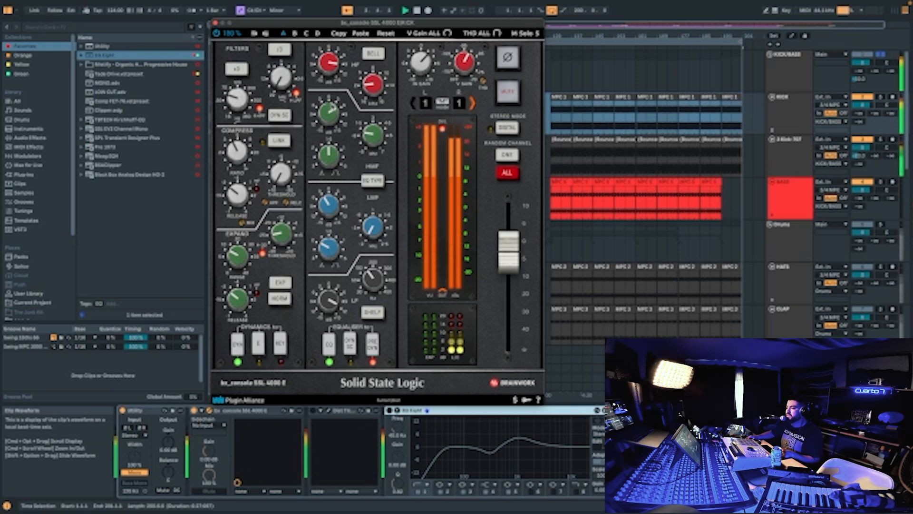
{"action": "key", "text": "space"}
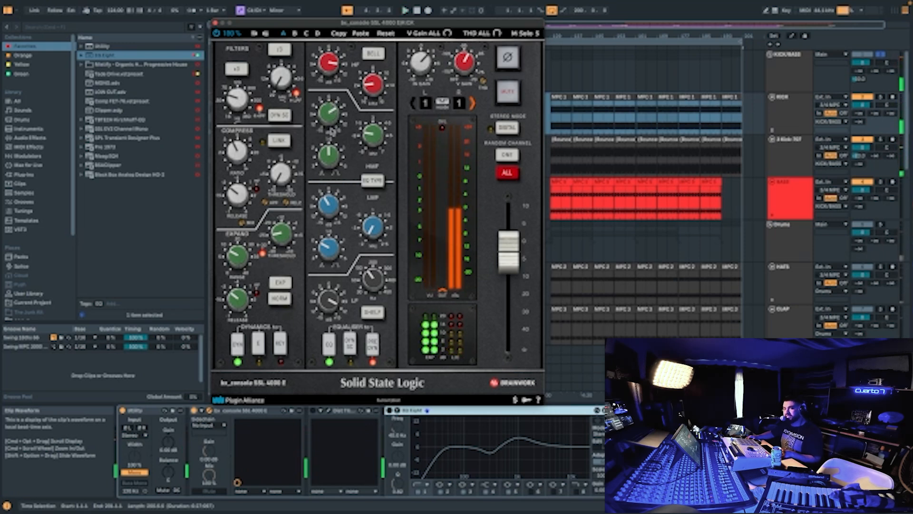
Solo the KICK track and check the frequency of the channel strip's high-frequency EQ band.
{"action": "left_click", "coordinate": [880, 98]}
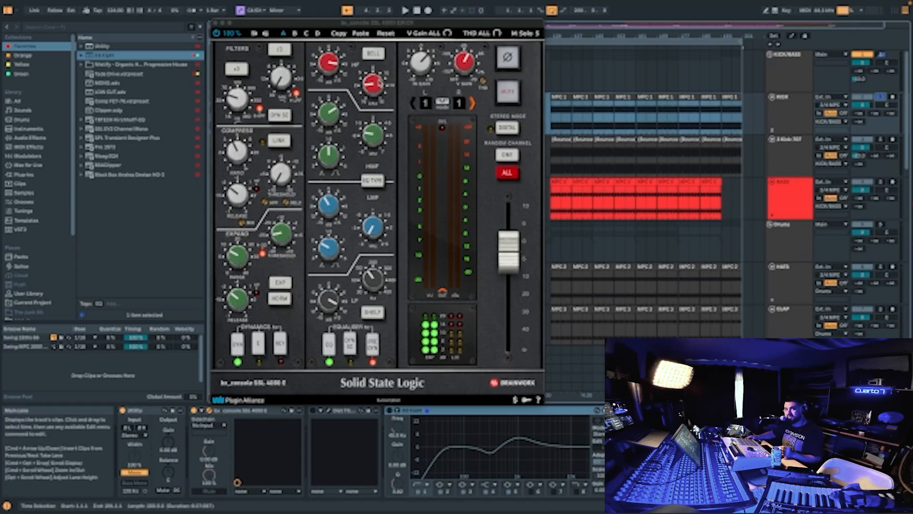
{"action": "left_click", "coordinate": [370, 84]}
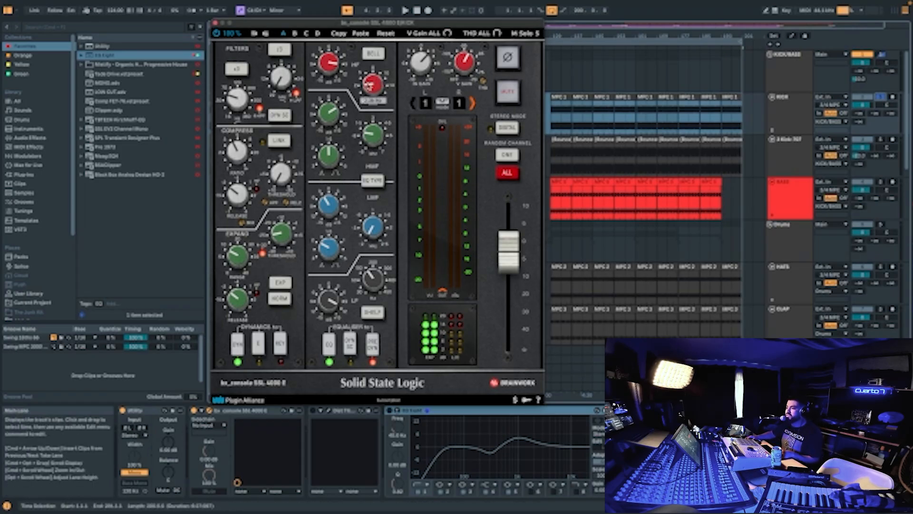
{"action": "left_click_drag", "start_coordinate": [369, 86], "coordinate": [369, 87]}
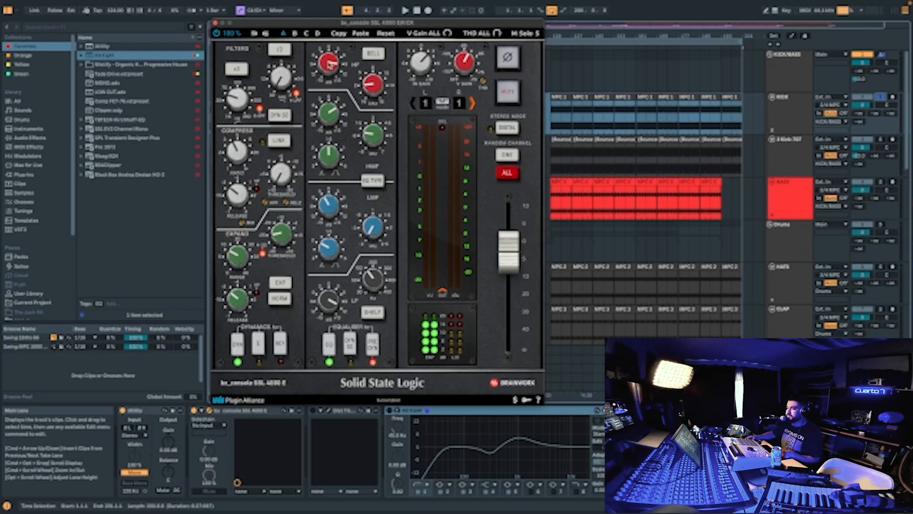
Flatten the bx_console high-frequency EQ gain, play the soloed kick, and bring the boost back up to compare the top end.
{"action": "mouse_move", "coordinate": [323, 62]}
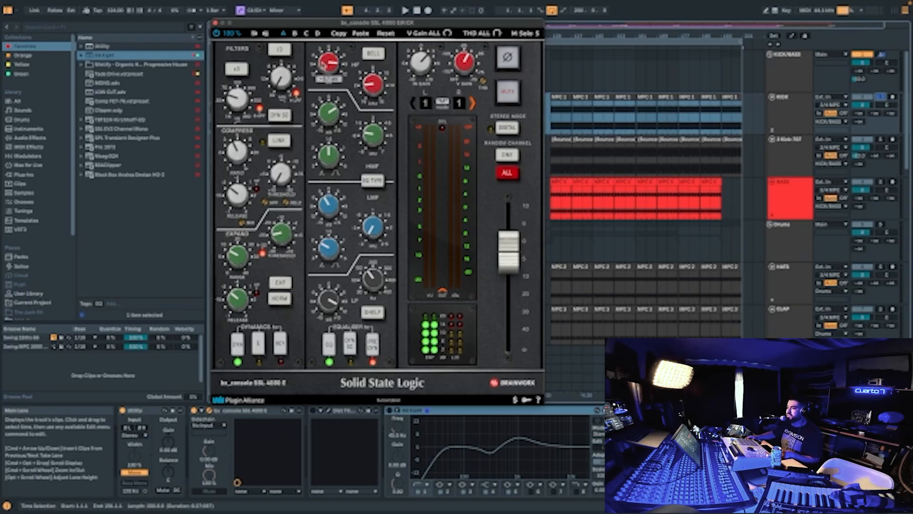
{"action": "left_click_drag", "start_coordinate": [323, 62], "coordinate": [328, 97]}
{"action": "key", "text": "space"}
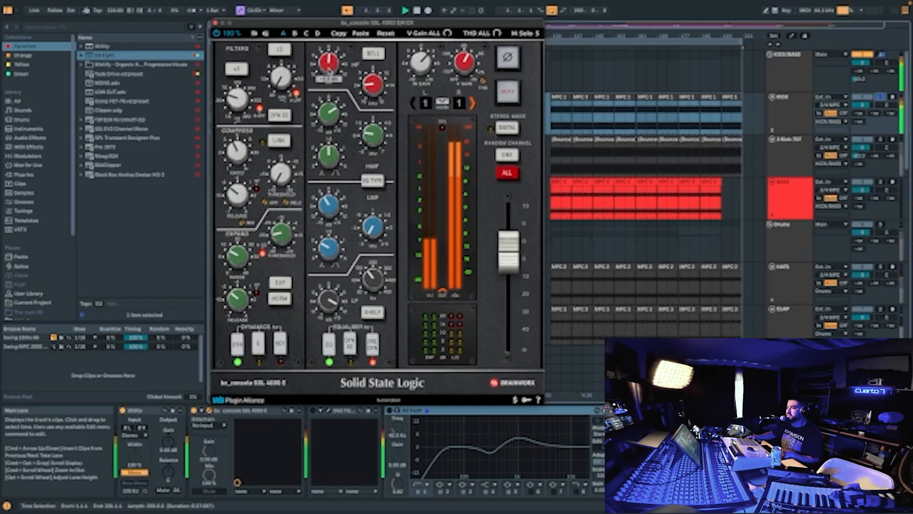
{"action": "left_click_drag", "start_coordinate": [327, 67], "coordinate": [324, 43]}
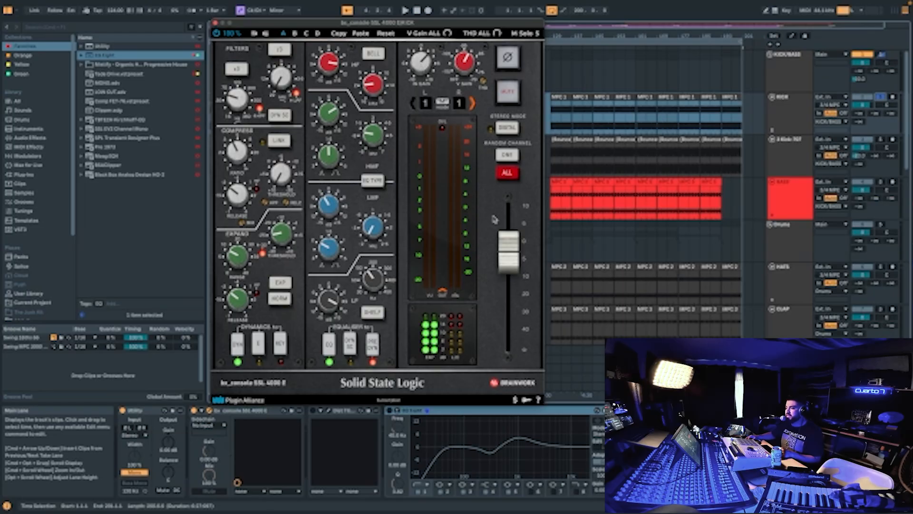
Check the bx_console output fader, play the kick through the full channel strip, and close the plug-in window.
{"action": "mouse_move", "coordinate": [513, 258]}
{"action": "left_click_drag", "start_coordinate": [513, 258], "coordinate": [513, 258]}
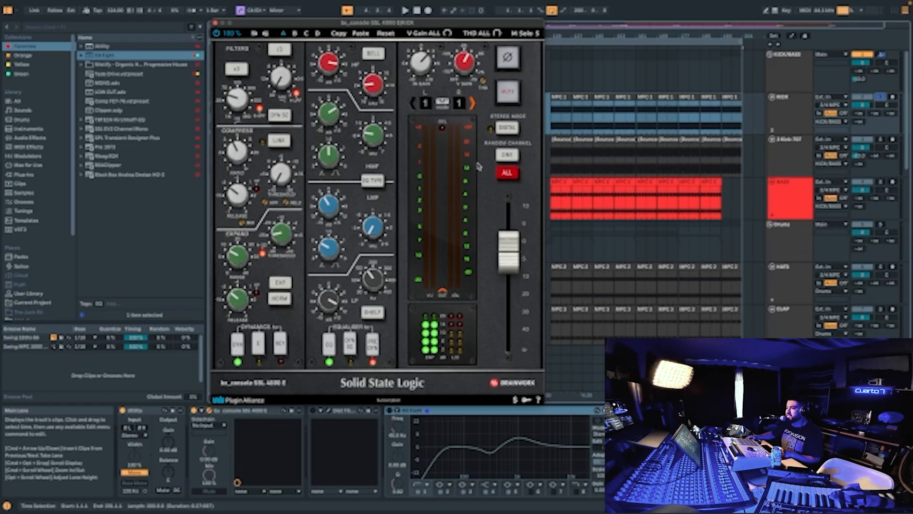
{"action": "key", "text": "space"}
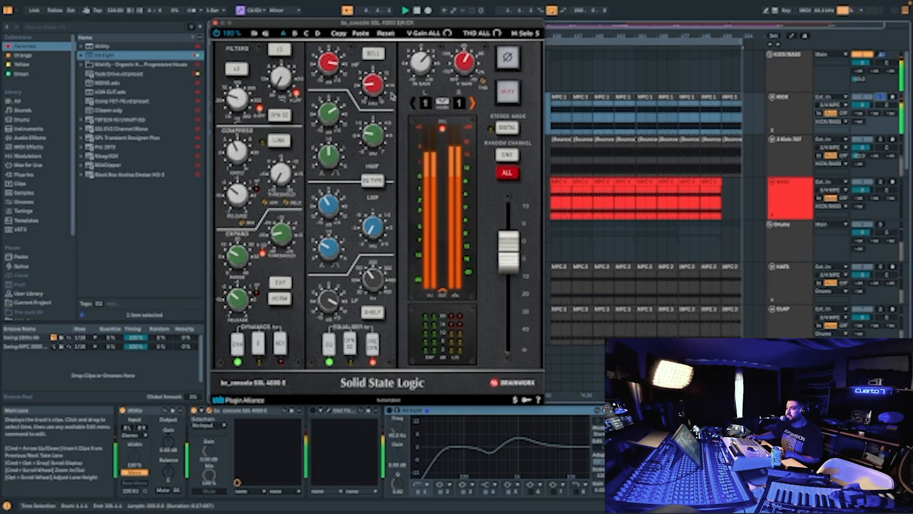
{"action": "left_click", "coordinate": [215, 23]}
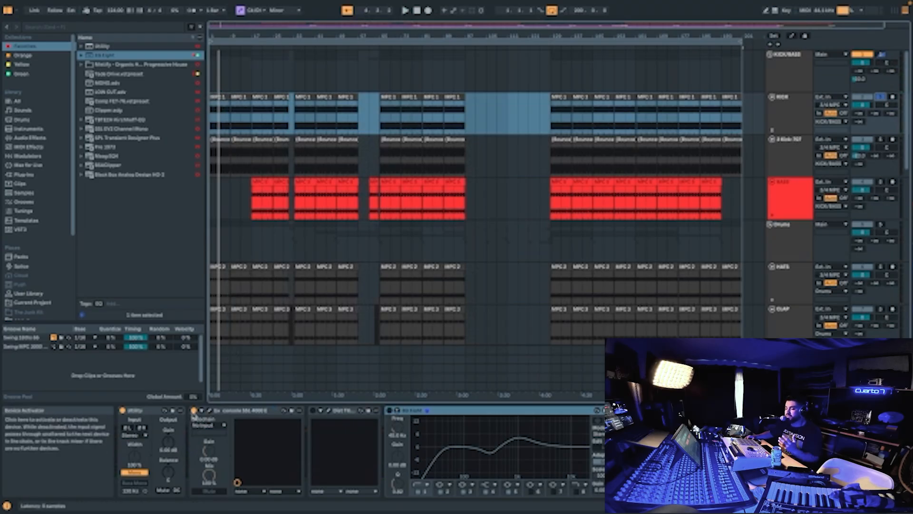
Reopen the kick's bx_console window, reposition it for a last look, and close it.
{"action": "left_click", "coordinate": [212, 413]}
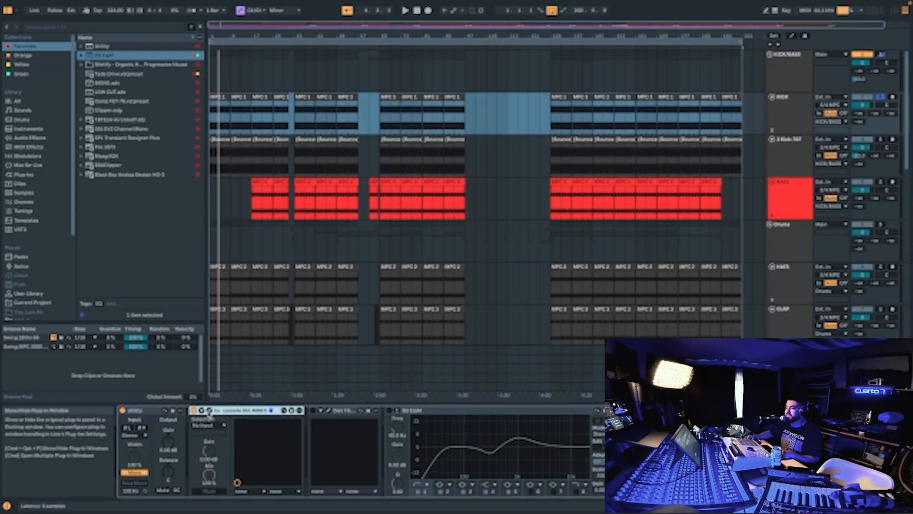
{"action": "left_click_drag", "start_coordinate": [233, 0], "coordinate": [228, 58]}
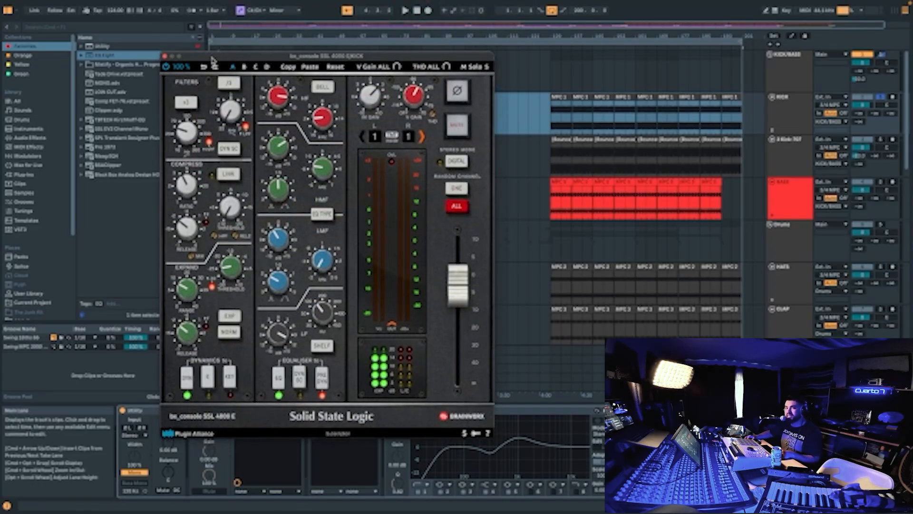
{"action": "left_click_drag", "start_coordinate": [212, 59], "coordinate": [207, 53]}
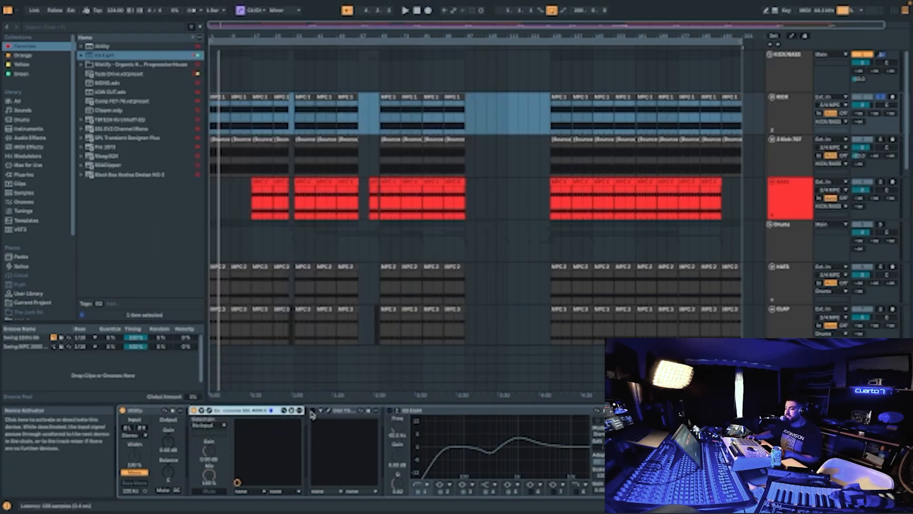
Activate Dist TUBE-CULTURE on the kick, open its window, and examine the mix, function, drive, bias and output controls.
{"action": "left_click", "coordinate": [312, 410]}
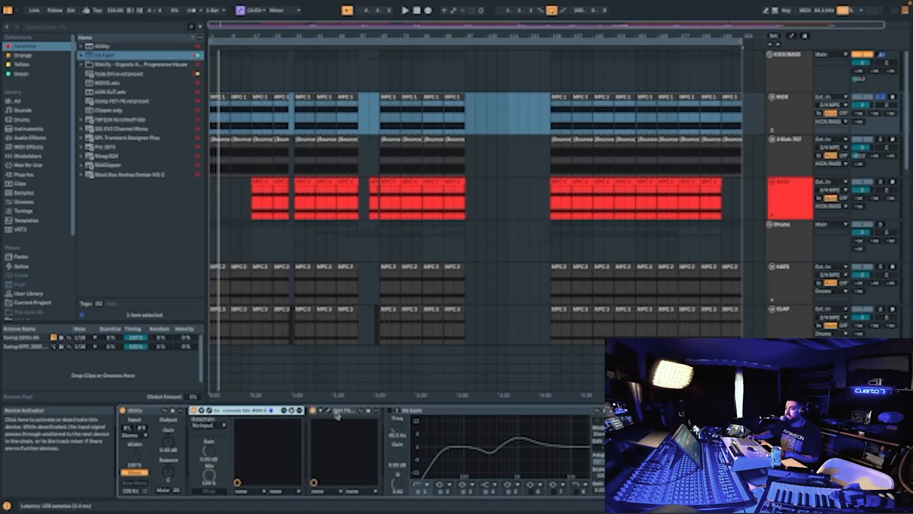
{"action": "left_click_drag", "start_coordinate": [383, 237], "coordinate": [493, 110]}
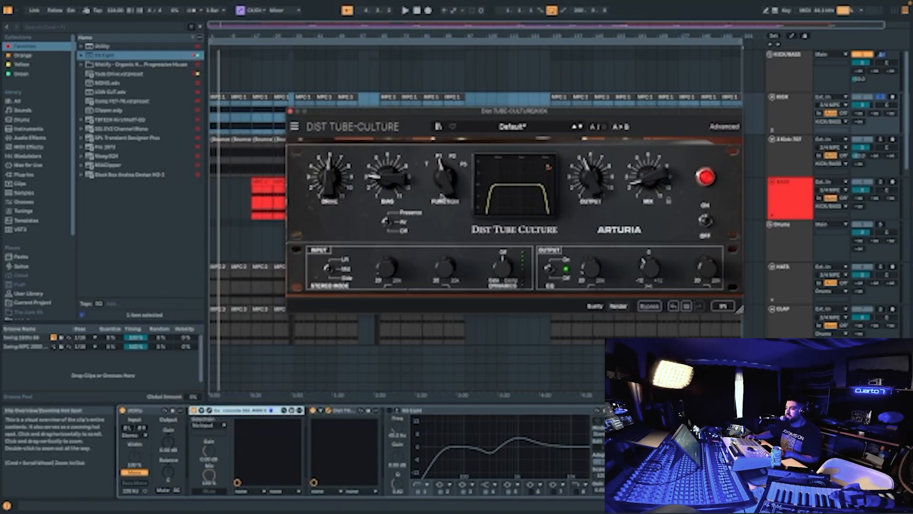
{"action": "mouse_move", "coordinate": [659, 184]}
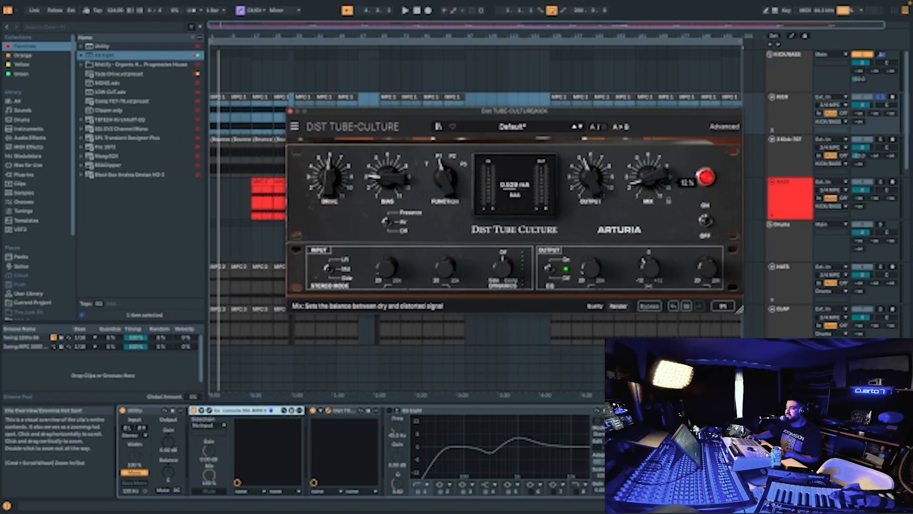
{"action": "mouse_move", "coordinate": [451, 180]}
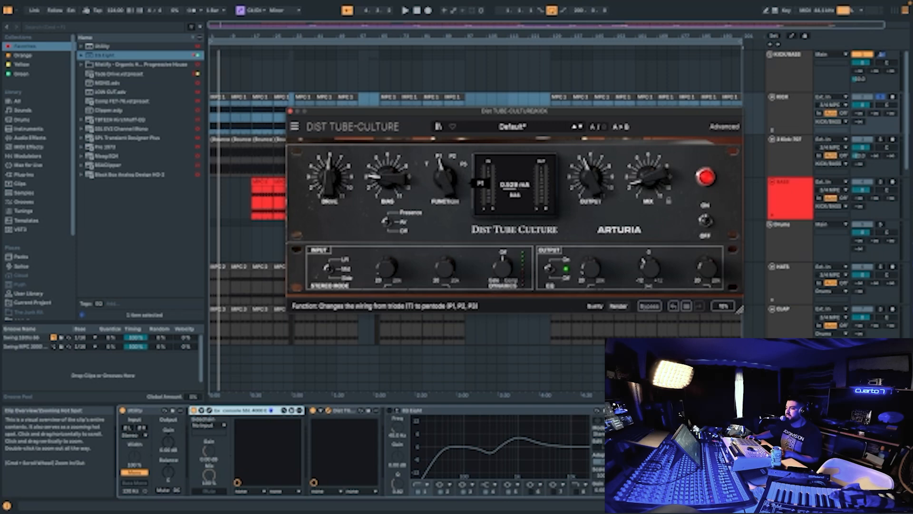
{"action": "mouse_move", "coordinate": [329, 177]}
{"action": "mouse_move", "coordinate": [416, 186]}
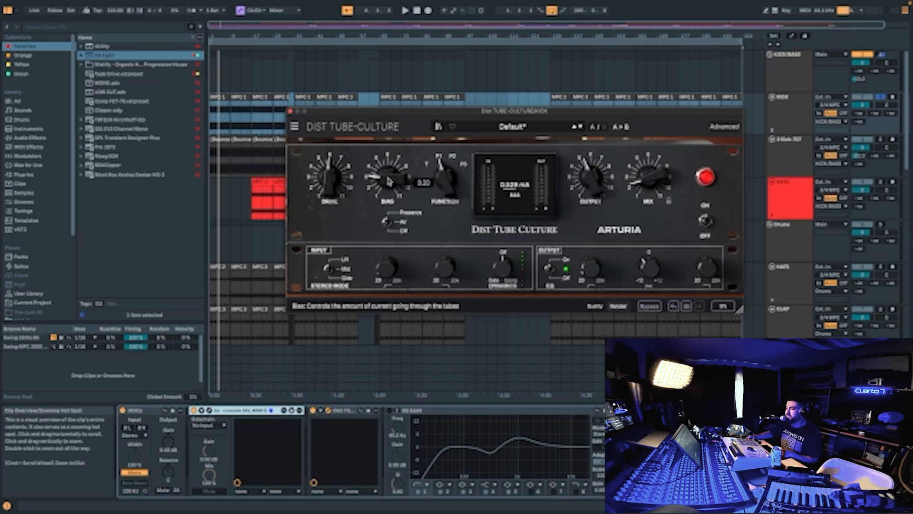
{"action": "mouse_move", "coordinate": [590, 180]}
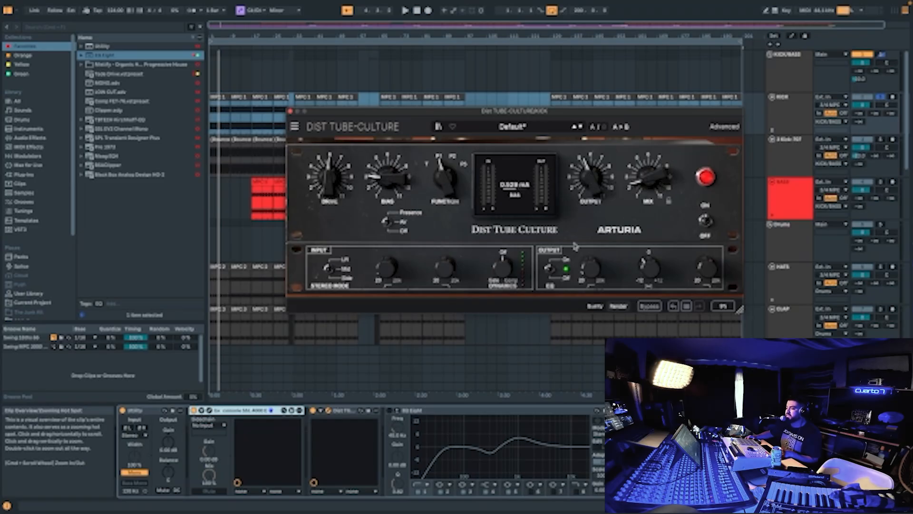
Examine the output EQ of Dist TUBE-CULTURE, checking the tilt slope and the high-pass cutoff frequency.
{"action": "left_click", "coordinate": [650, 273]}
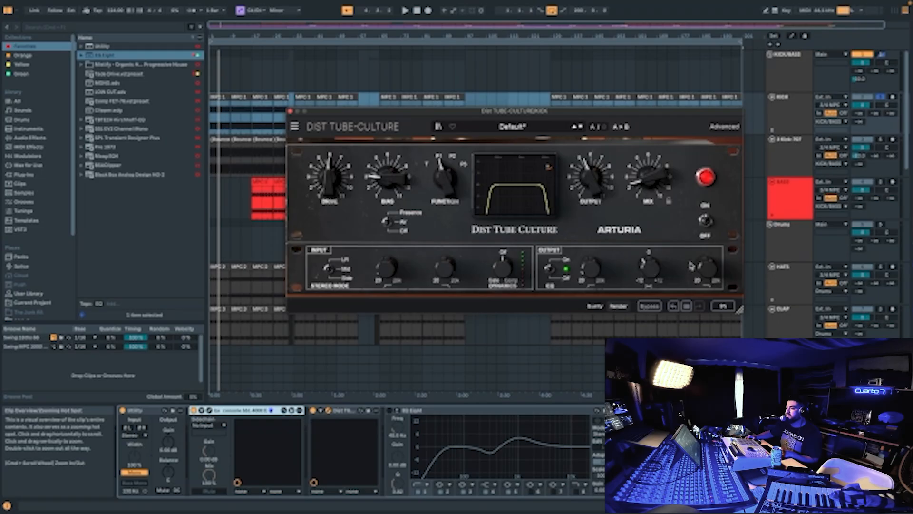
{"action": "left_click", "coordinate": [648, 276]}
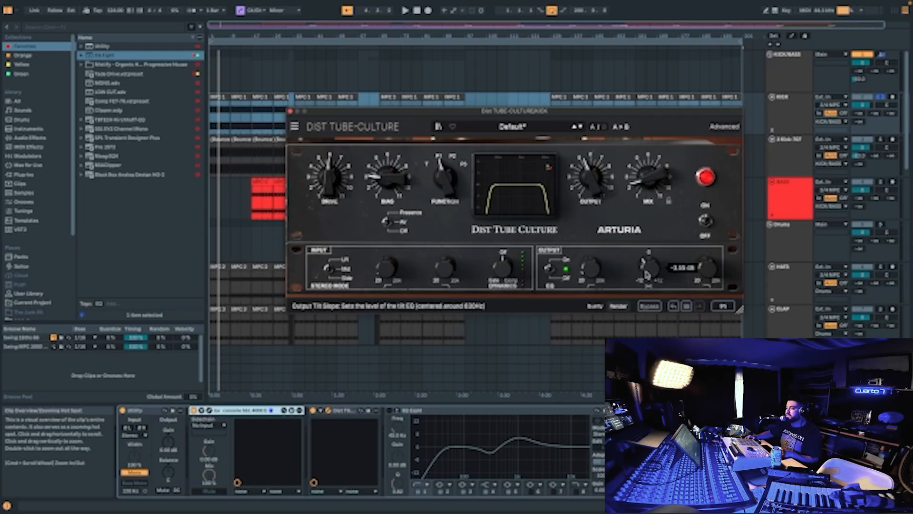
{"action": "mouse_move", "coordinate": [591, 273]}
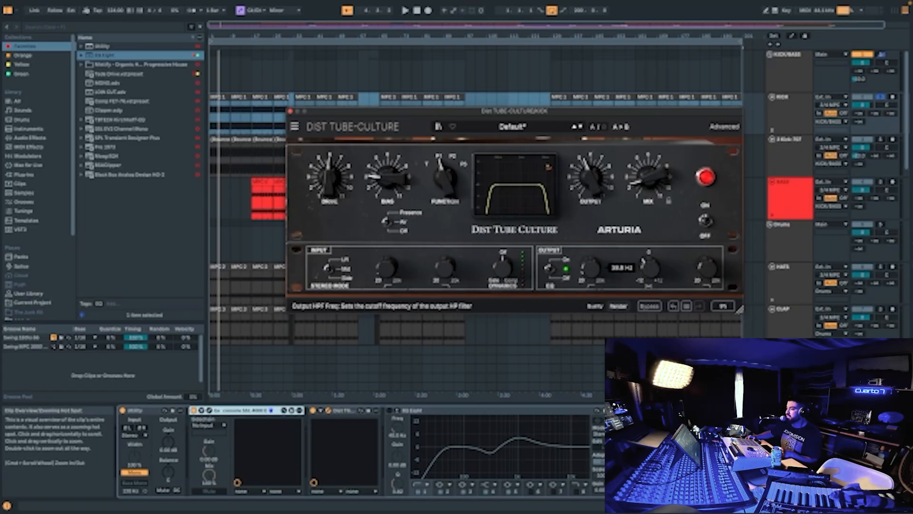
{"action": "left_click_drag", "start_coordinate": [591, 272], "coordinate": [591, 272]}
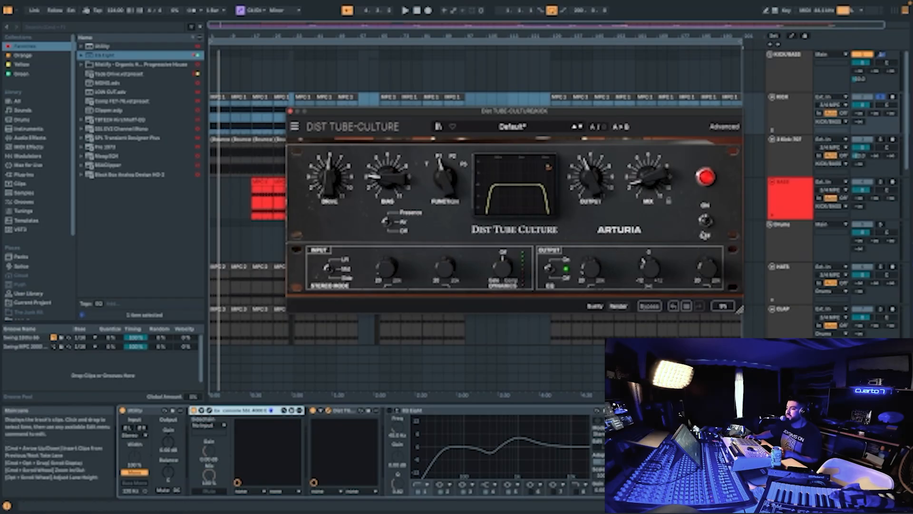
Bypass Dist TUBE-CULTURE, play the kick, switch the distortion back on to compare, and close the plug-in window.
{"action": "left_click", "coordinate": [706, 221]}
{"action": "key", "text": "space"}
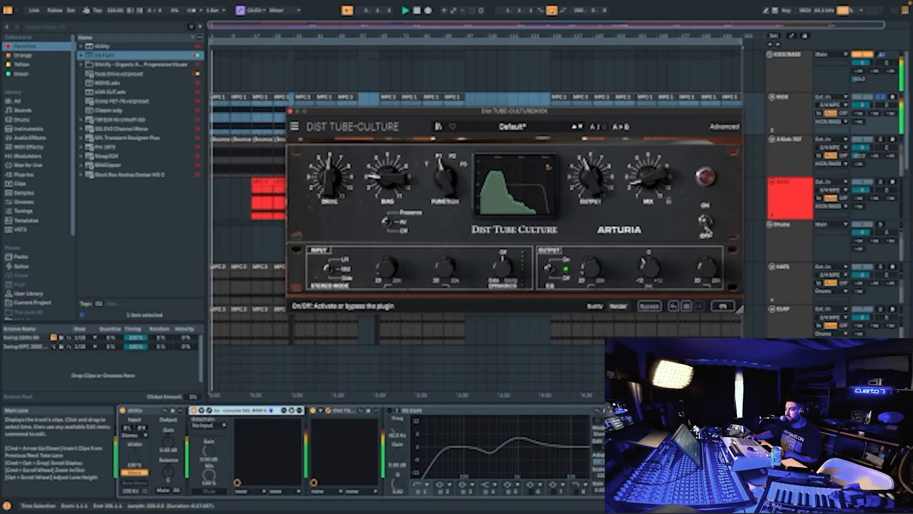
{"action": "left_click", "coordinate": [706, 221]}
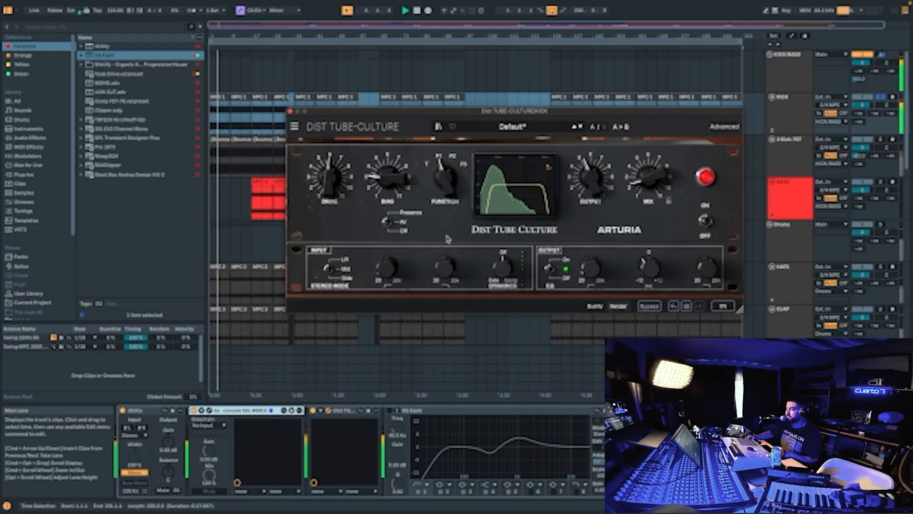
{"action": "left_click", "coordinate": [290, 111]}
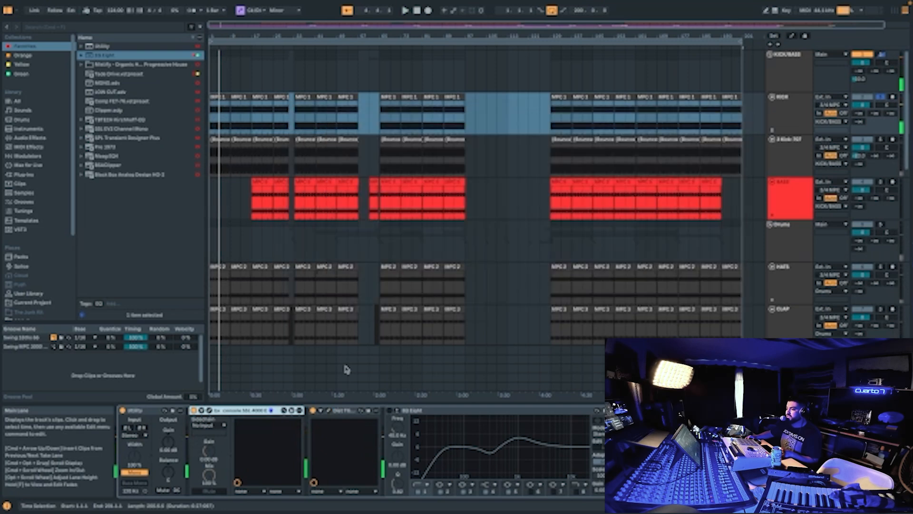
Deactivate the Dist TUBE-CULTURE device in the kick's chain, play the kick, and reactivate it during playback.
{"action": "left_click", "coordinate": [313, 411]}
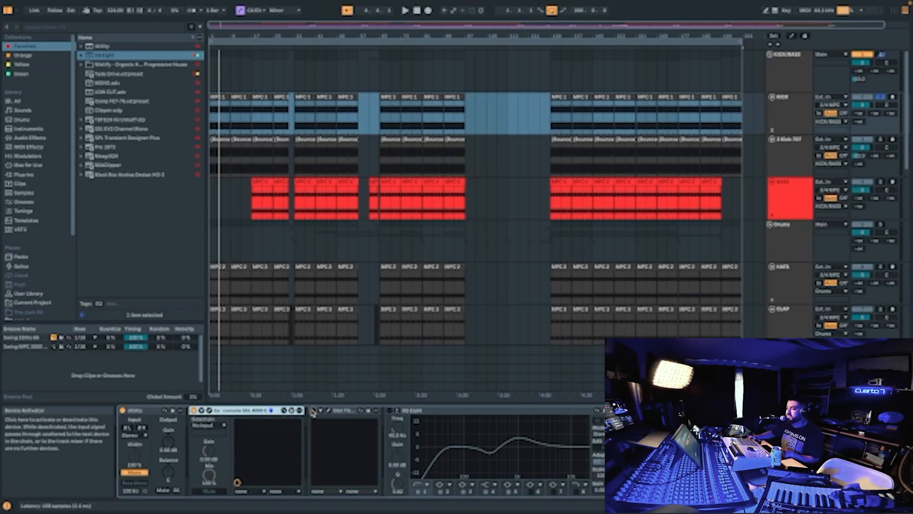
{"action": "key", "text": "space"}
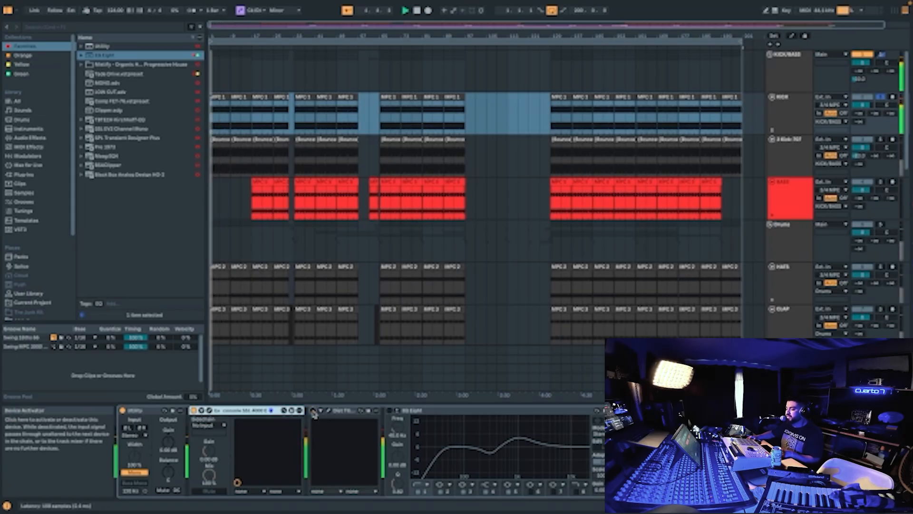
{"action": "left_click", "coordinate": [313, 410]}
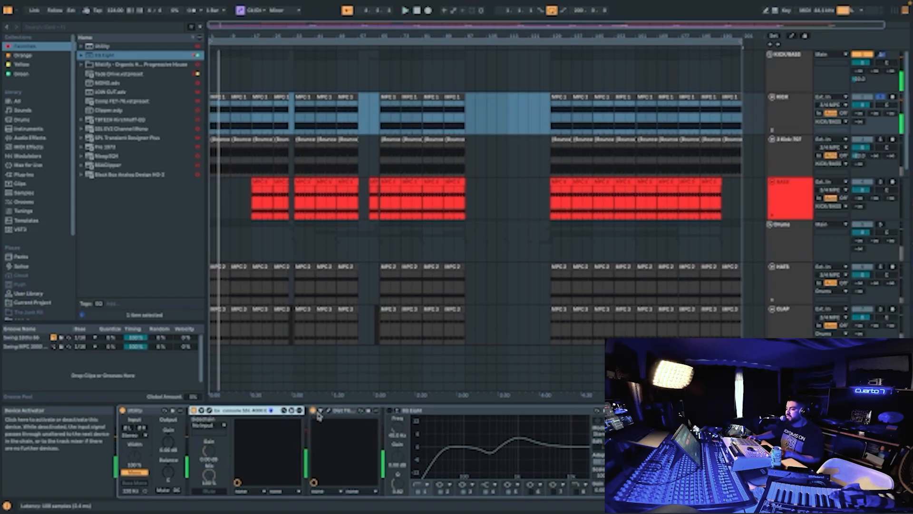
Activate the EQ Eight on the kick and play the track through it.
{"action": "left_click", "coordinate": [390, 411]}
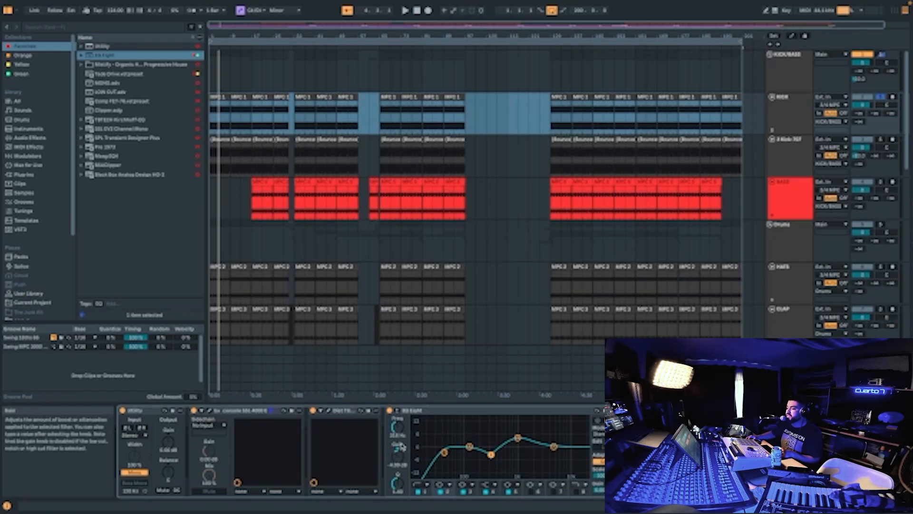
{"action": "key", "text": "space"}
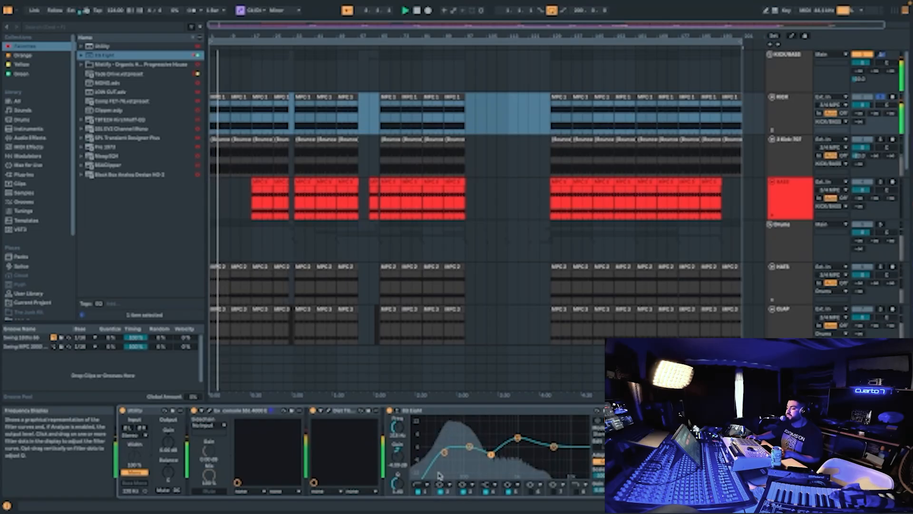
Set the EQ Eight's low-mid dip band to -4 dB while the kick plays, and toggle its first filter off and on.
{"action": "double_click", "coordinate": [397, 458]}
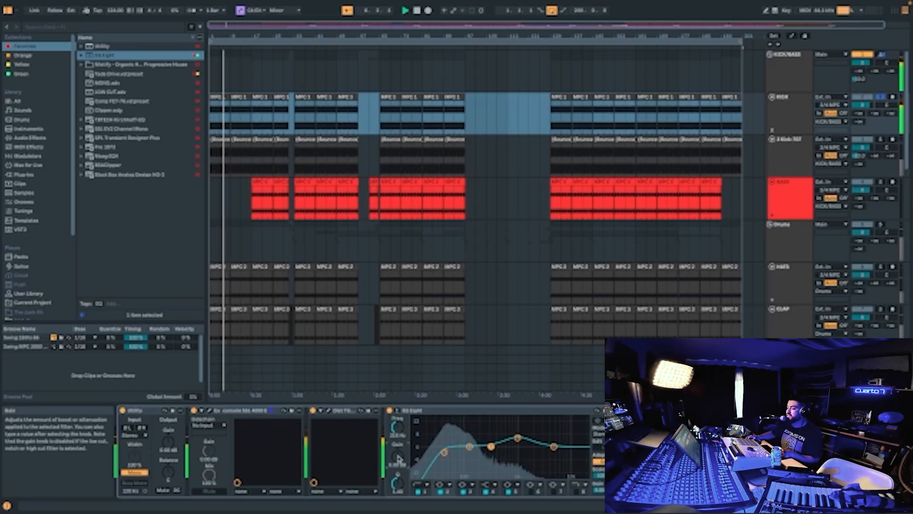
{"action": "type", "text": "-4"}
{"action": "key", "text": "Return"}
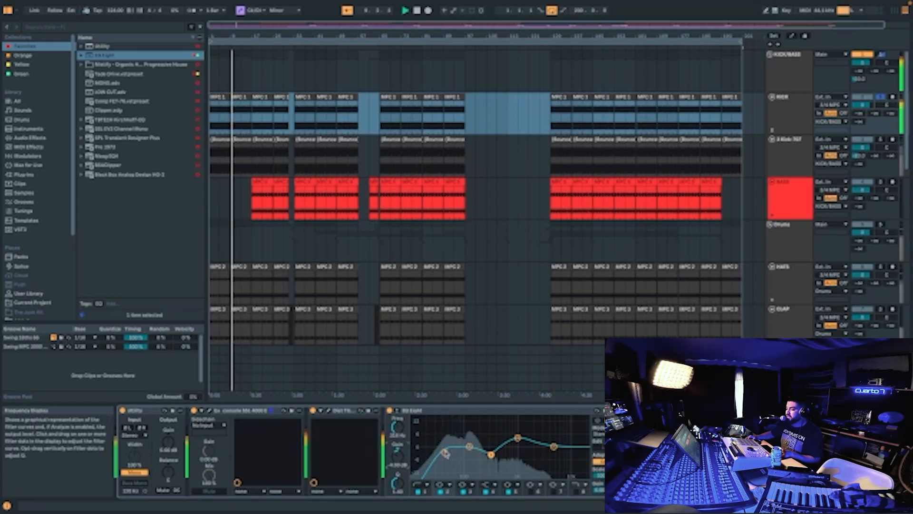
{"action": "left_click", "coordinate": [417, 493]}
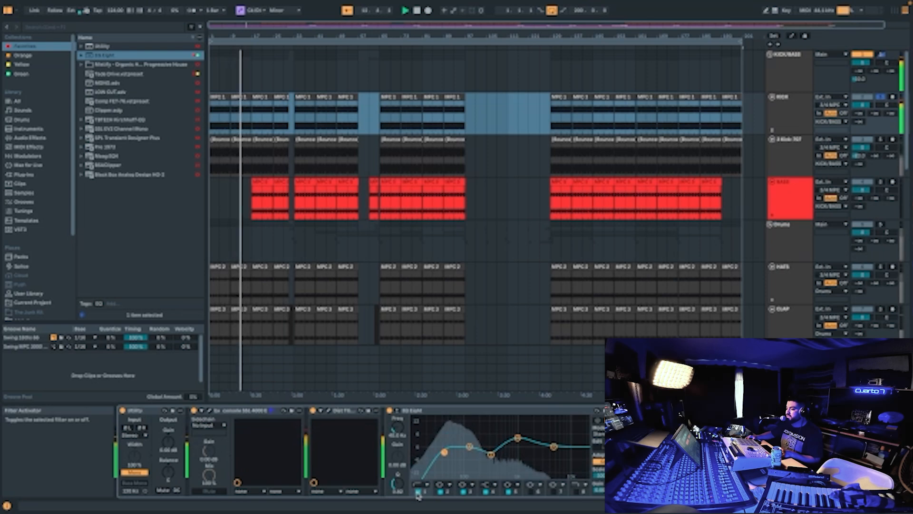
{"action": "left_click", "coordinate": [418, 492]}
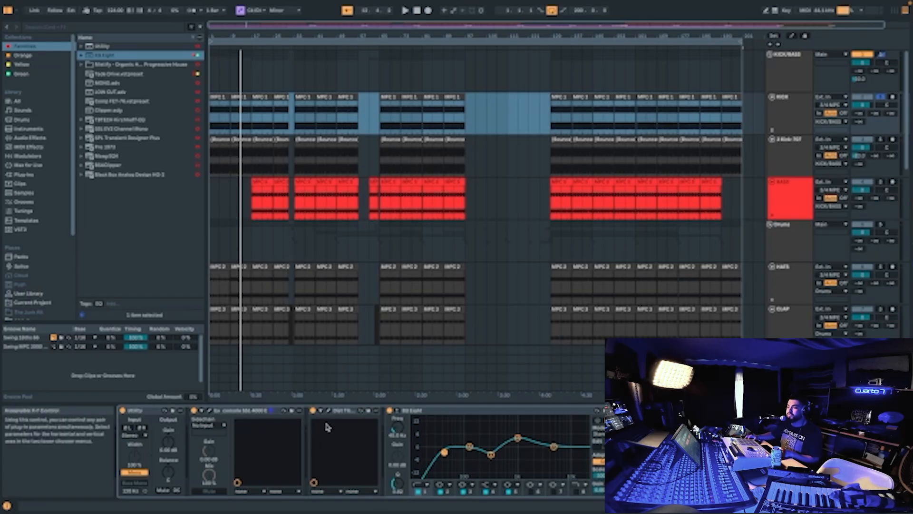
Bring up the kick's BSAClipper window and play the kick from bar 65, checking the clipping slider against the level meter.
{"action": "left_click", "coordinate": [380, 116]}
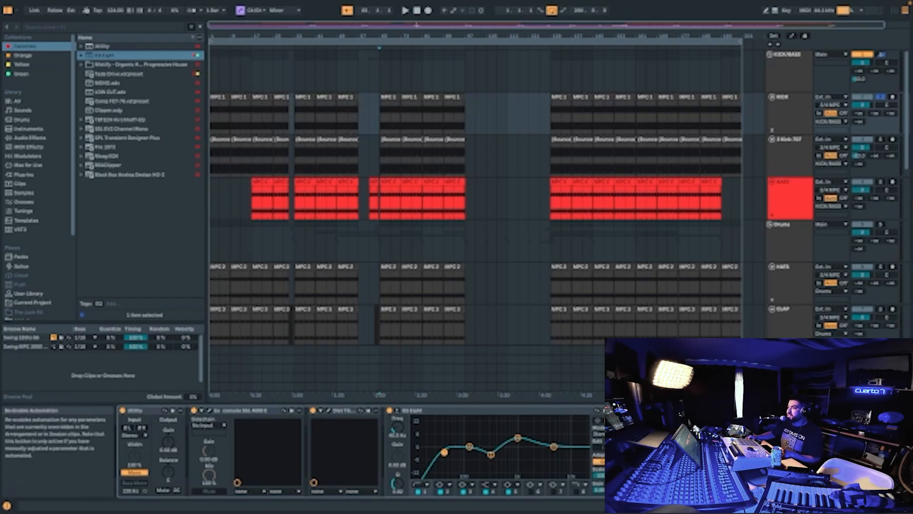
{"action": "left_click_drag", "start_coordinate": [326, 2], "coordinate": [443, 166]}
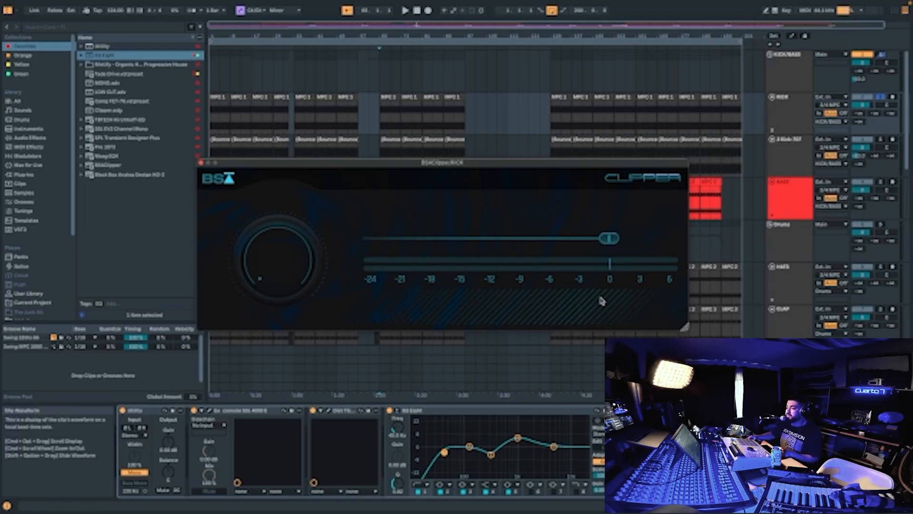
{"action": "mouse_move", "coordinate": [610, 237]}
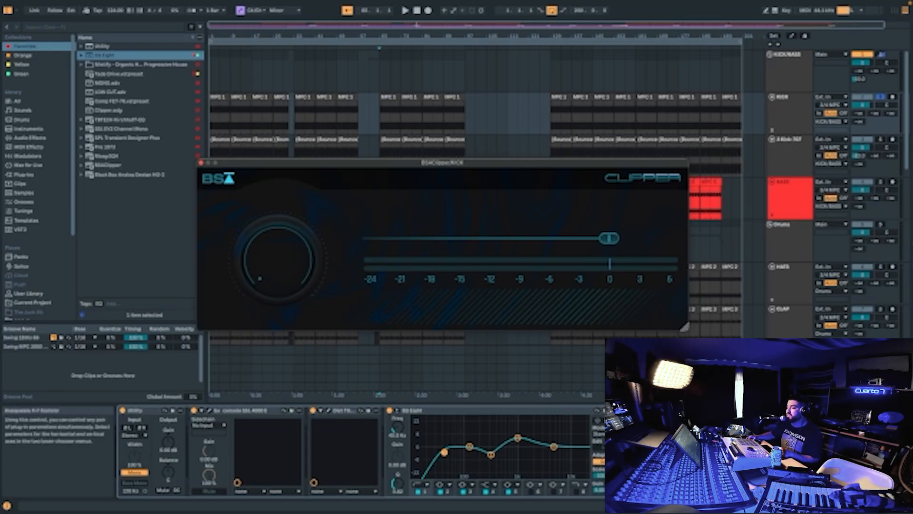
{"action": "key", "text": "space"}
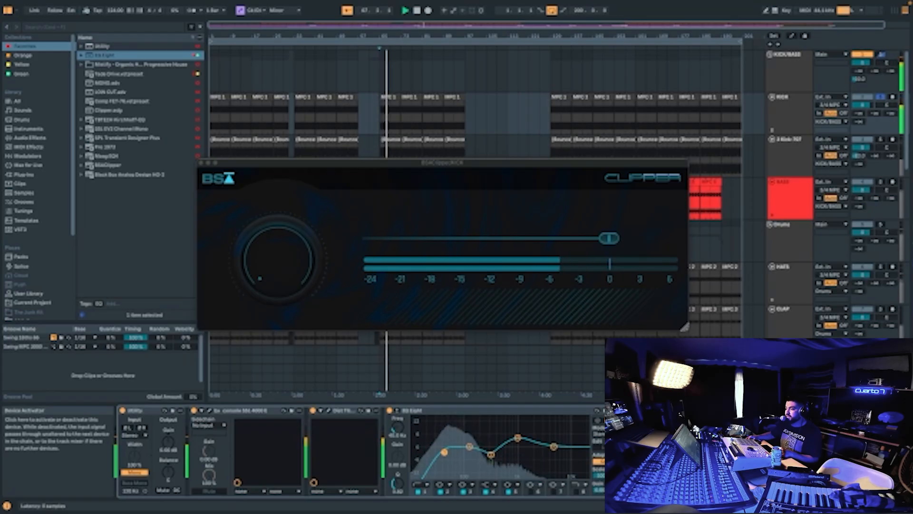
{"action": "mouse_move", "coordinate": [612, 240]}
{"action": "left_mouse_down"}
{"action": "mouse_move", "coordinate": [549, 236]}
{"action": "mouse_move", "coordinate": [622, 236]}
{"action": "left_mouse_up"}
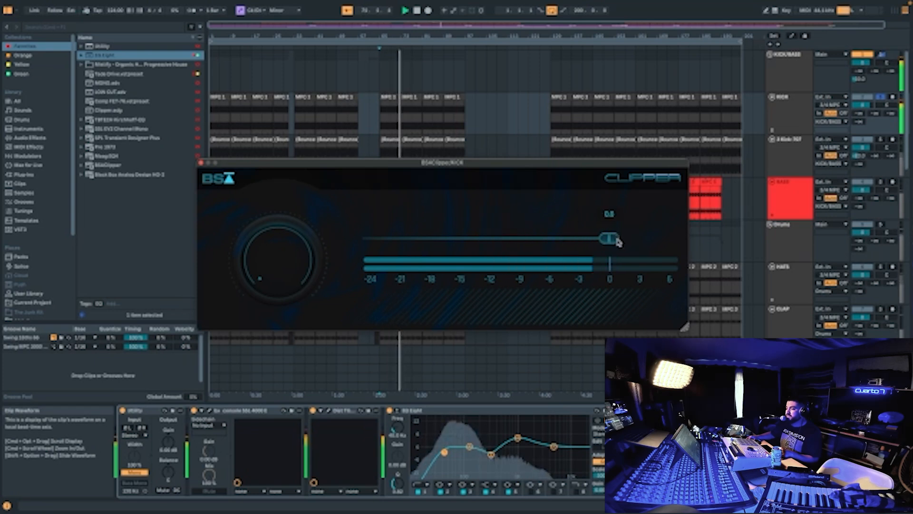
{"action": "key", "text": "space"}
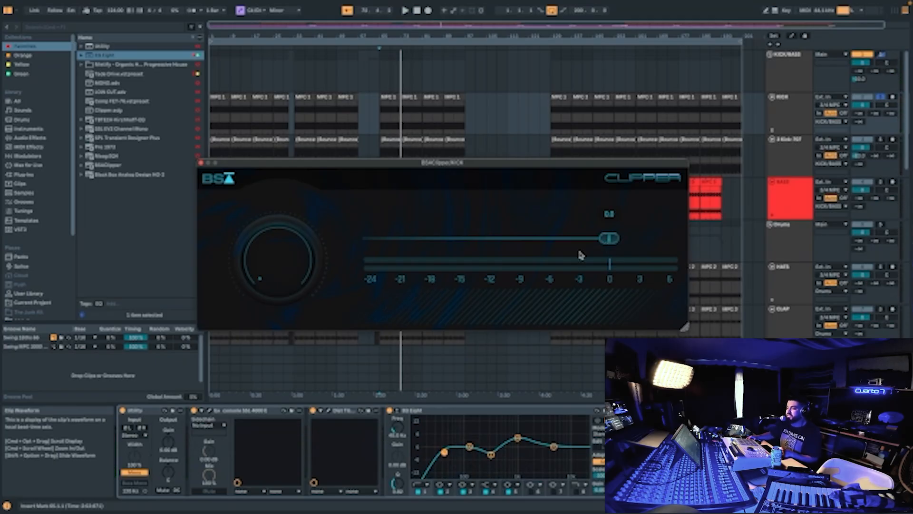
Audition the kick through BSAClipper while examining its slider, meter and round knob, and close the plug-in window.
{"action": "mouse_move", "coordinate": [604, 240]}
{"action": "left_mouse_down"}
{"action": "mouse_move", "coordinate": [577, 240]}
{"action": "mouse_move", "coordinate": [611, 241]}
{"action": "left_mouse_up"}
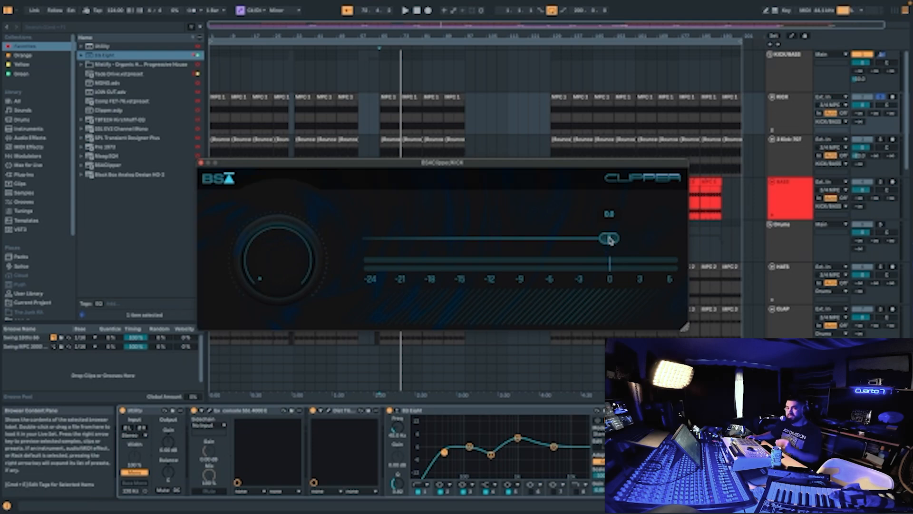
{"action": "key", "text": "space"}
{"action": "mouse_move", "coordinate": [295, 265]}
{"action": "left_mouse_down"}
{"action": "mouse_move", "coordinate": [287, 247]}
{"action": "mouse_move", "coordinate": [281, 259]}
{"action": "mouse_move", "coordinate": [291, 267]}
{"action": "left_mouse_up"}
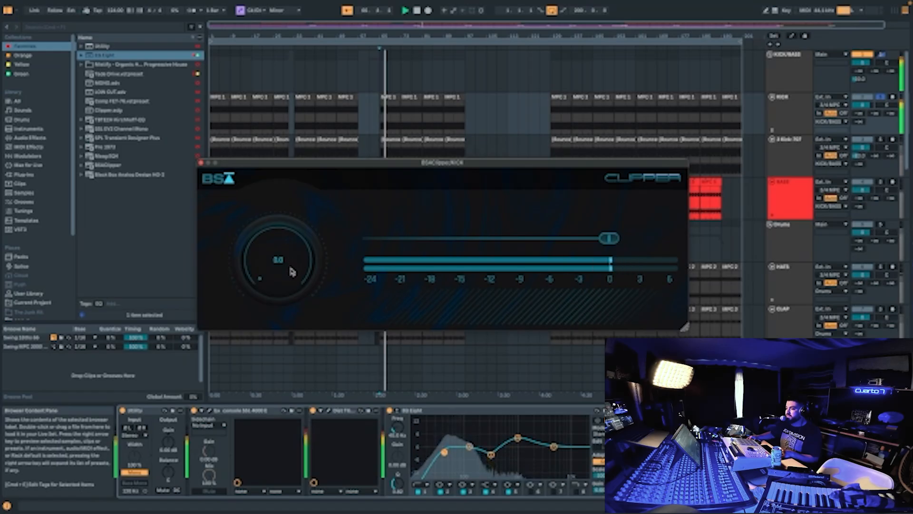
{"action": "key", "text": "space"}
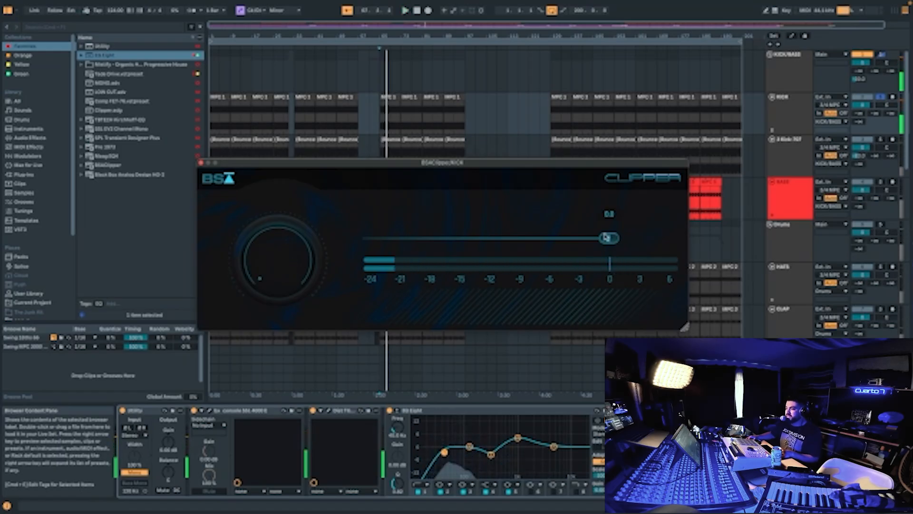
{"action": "mouse_move", "coordinate": [605, 239]}
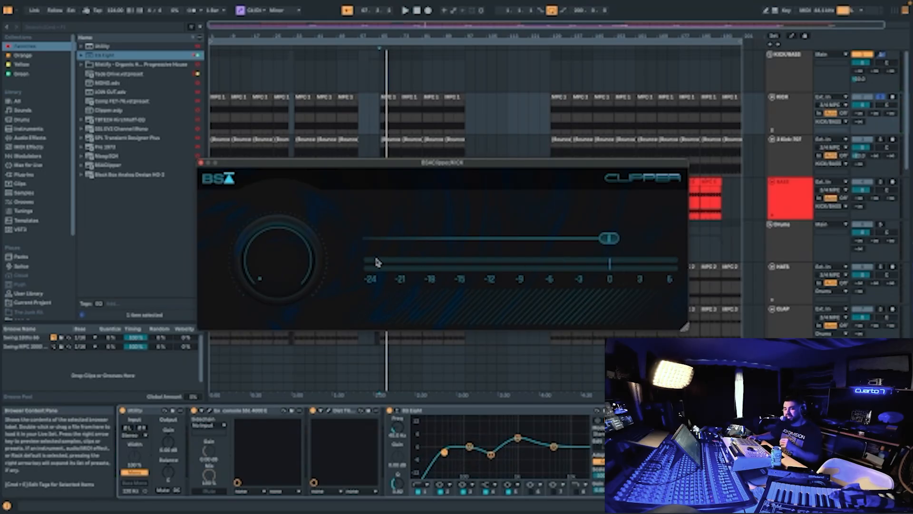
{"action": "mouse_move", "coordinate": [309, 303]}
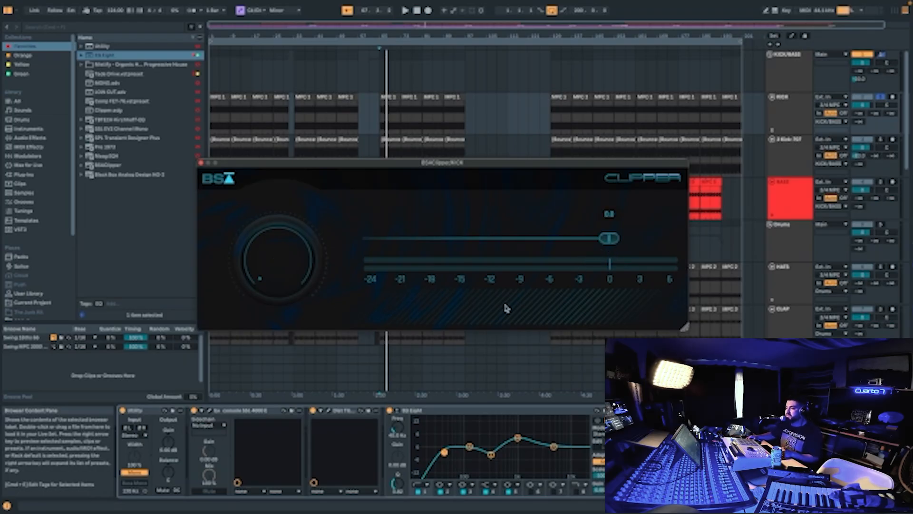
{"action": "mouse_move", "coordinate": [297, 275]}
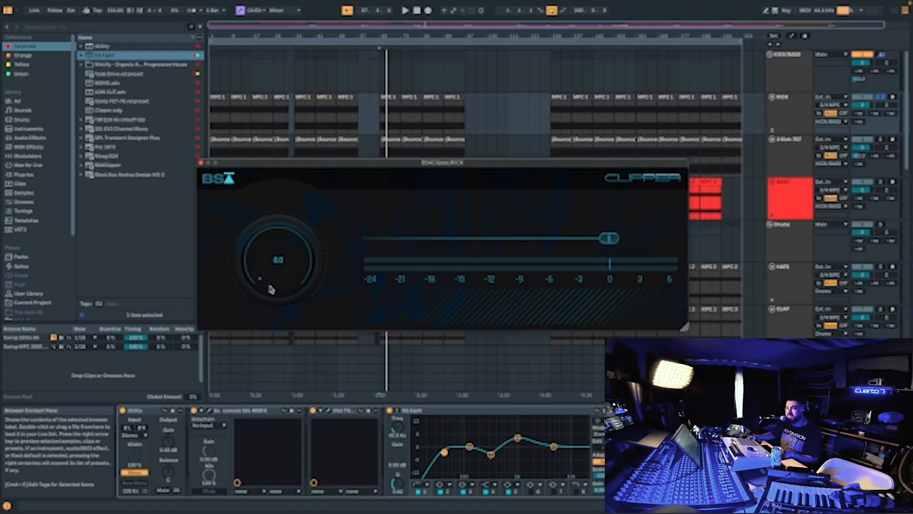
{"action": "key", "text": "space"}
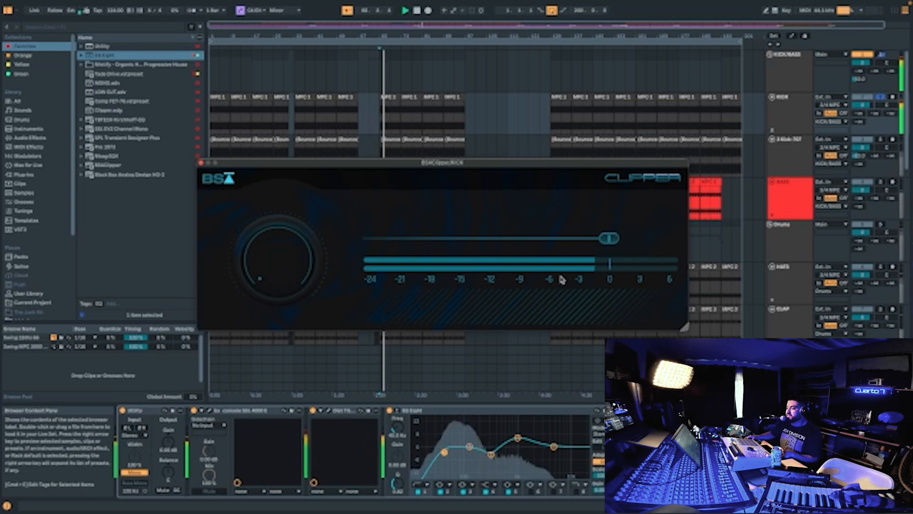
{"action": "key", "text": "space"}
{"action": "left_click", "coordinate": [201, 162]}
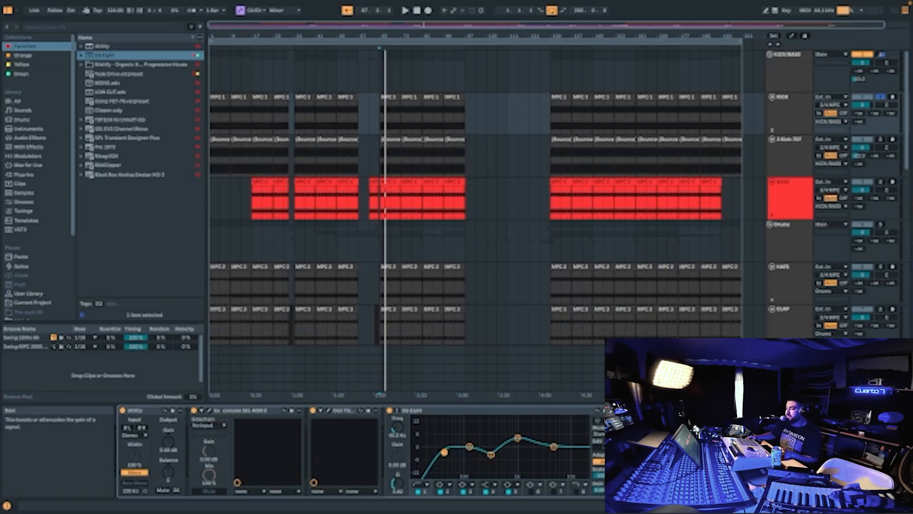
Unsolo the KICK track, solo the KICK/BASS group and play it.
{"action": "left_click", "coordinate": [797, 113]}
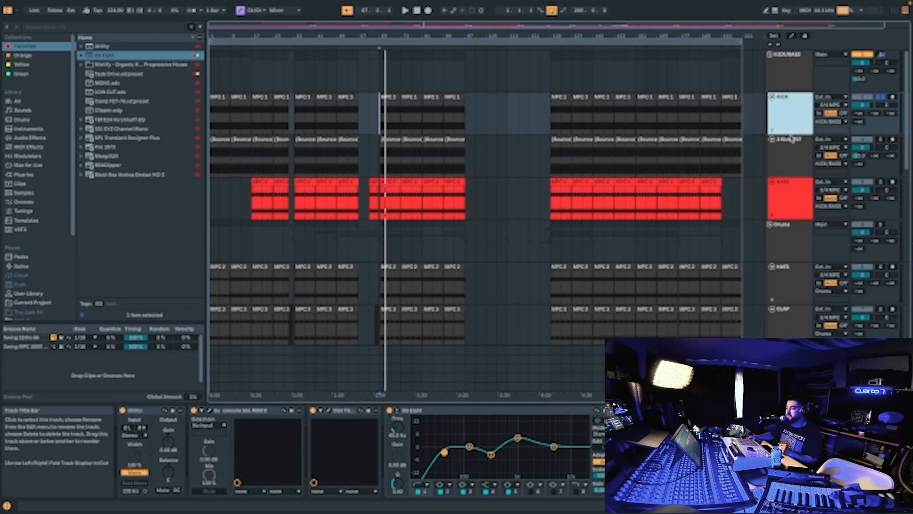
{"action": "left_click", "coordinate": [882, 98]}
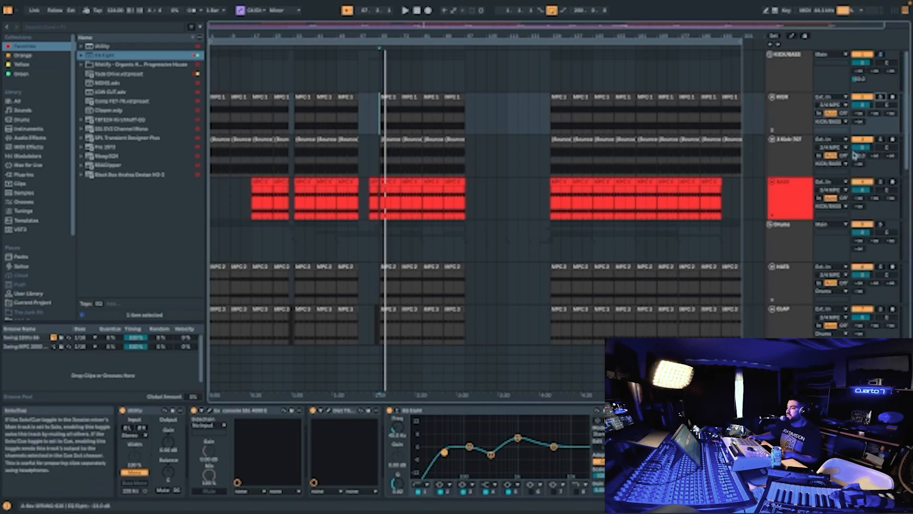
{"action": "left_click", "coordinate": [881, 55]}
{"action": "key", "text": "space"}
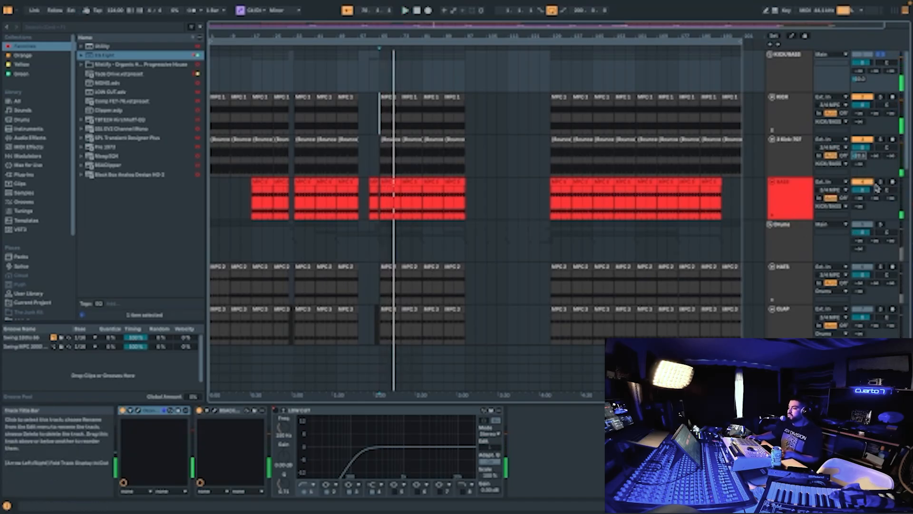
Solo the BASS track, select its clip at bar 65, and look through the devices in its chain.
{"action": "left_click", "coordinate": [790, 213]}
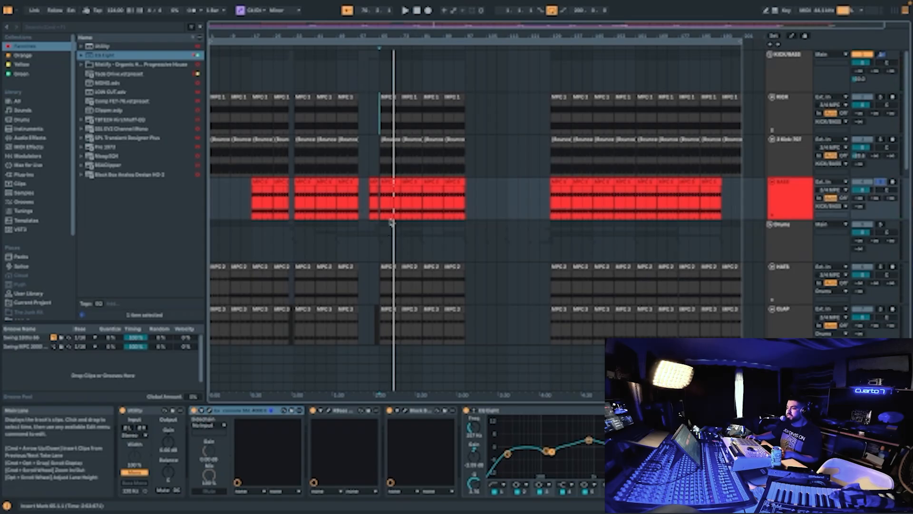
{"action": "left_click", "coordinate": [393, 182]}
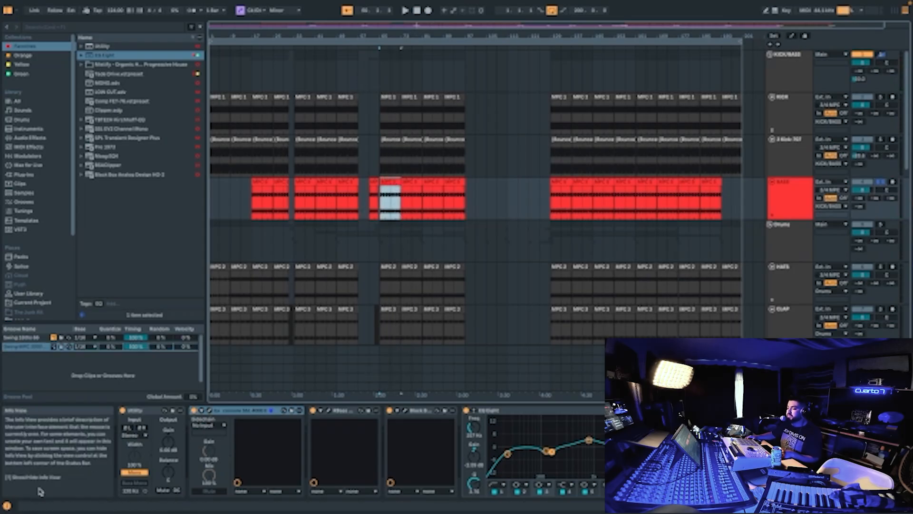
{"action": "left_click", "coordinate": [136, 411]}
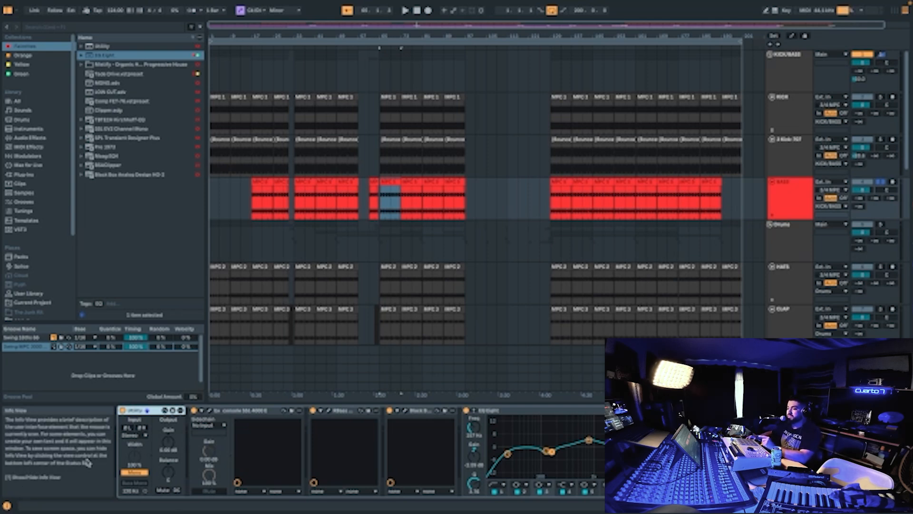
{"action": "left_click", "coordinate": [240, 411]}
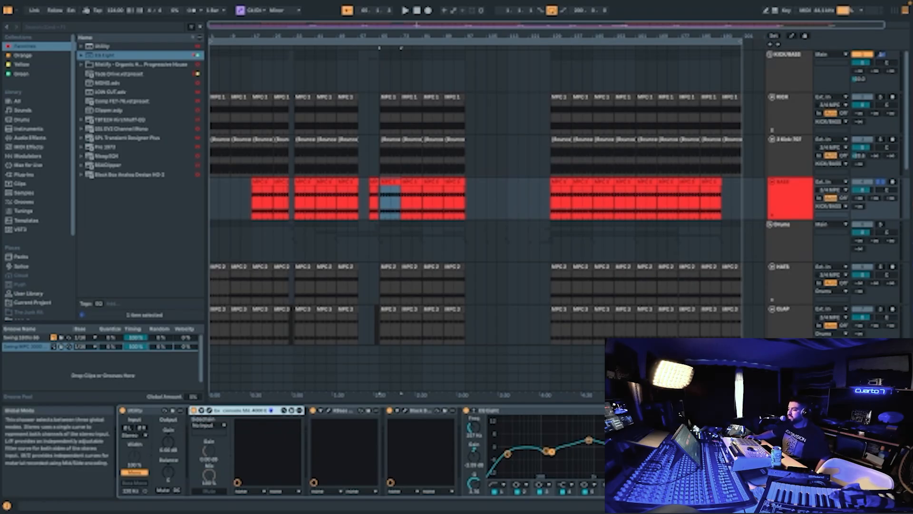
{"action": "scroll", "coordinate": [362, 451], "scroll_direction": "right", "scroll_amount": 10}
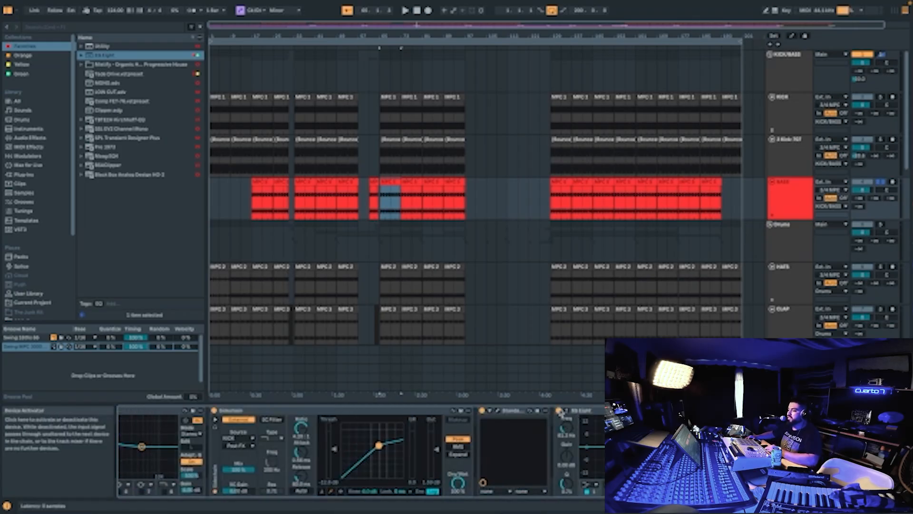
{"action": "scroll", "coordinate": [362, 497], "scroll_direction": "left", "scroll_amount": 10}
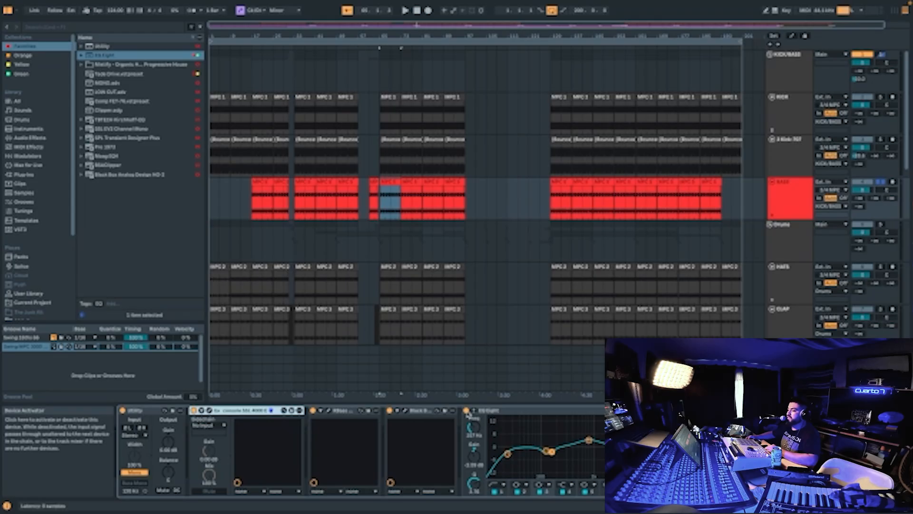
Deactivate the EQ Eight, Black Box, RBass and SSL 4000 E devices on the BASS track.
{"action": "left_click", "coordinate": [467, 411]}
{"action": "left_click", "coordinate": [389, 411]}
{"action": "left_click", "coordinate": [313, 410]}
{"action": "left_click", "coordinate": [193, 411]}
Reactivate the bass's SSL 4000 E, play the bass while checking its filter, expander and fader in the plug-in window, and close it.
{"action": "left_click", "coordinate": [209, 411]}
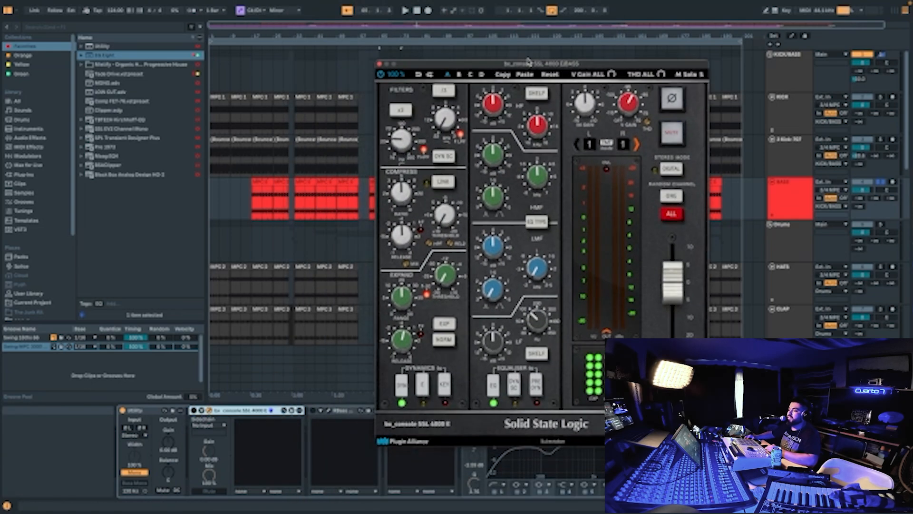
{"action": "left_click", "coordinate": [194, 410]}
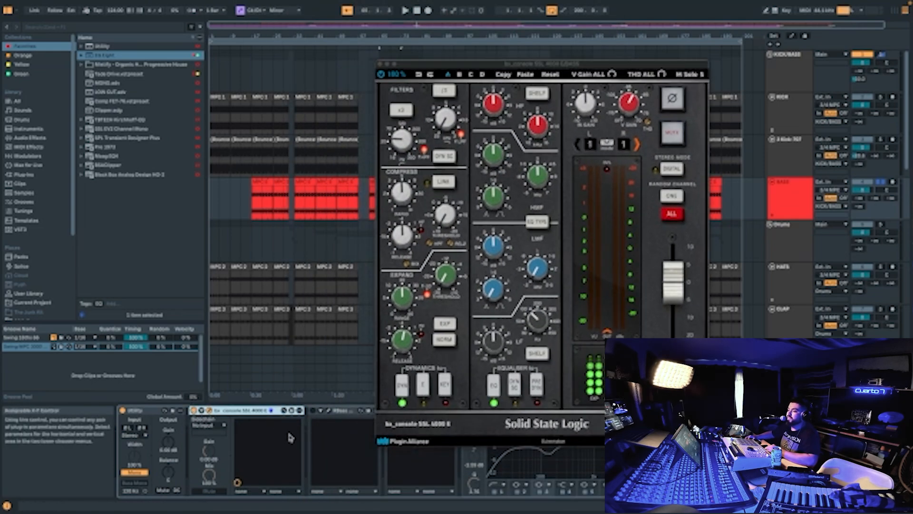
{"action": "key", "text": "space"}
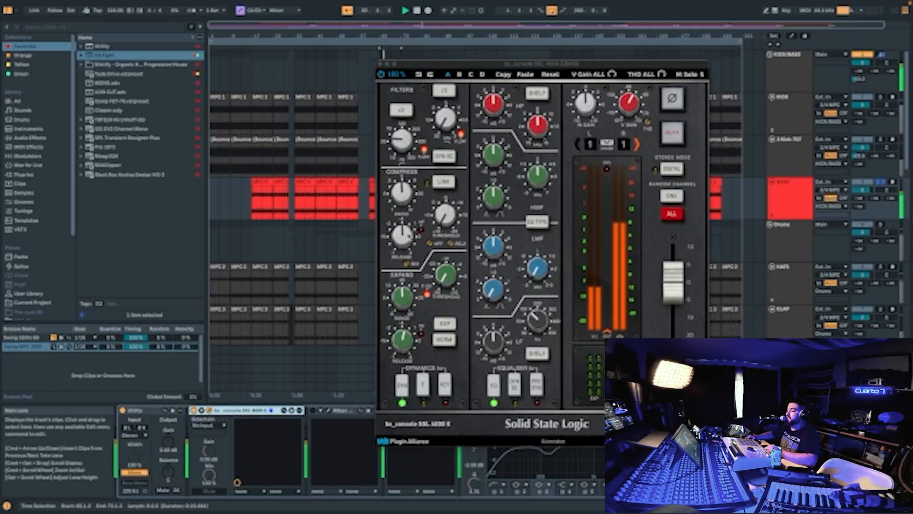
{"action": "left_click", "coordinate": [405, 344]}
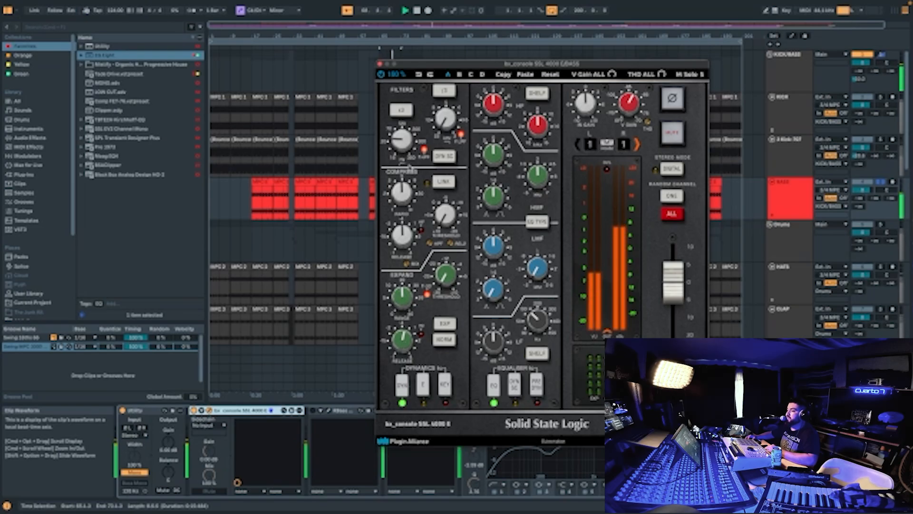
{"action": "left_click_drag", "start_coordinate": [406, 142], "coordinate": [405, 141]}
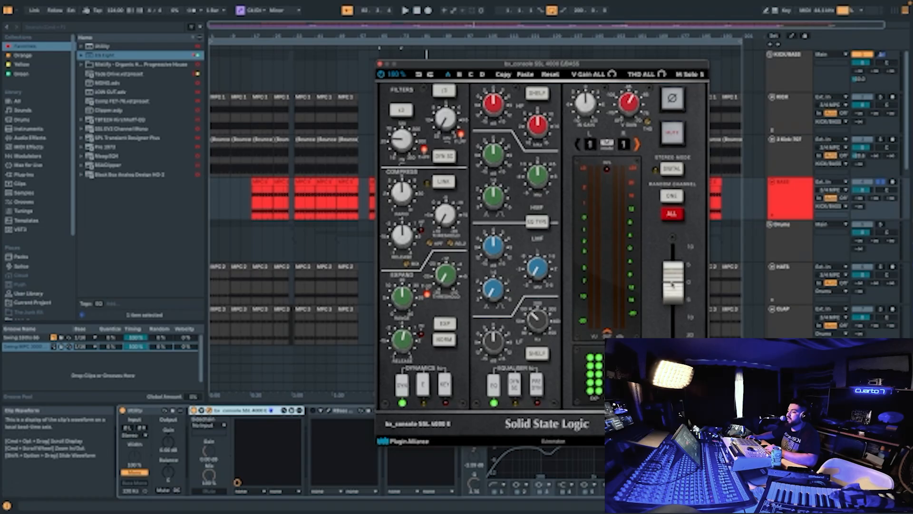
{"action": "left_click_drag", "start_coordinate": [673, 285], "coordinate": [672, 285]}
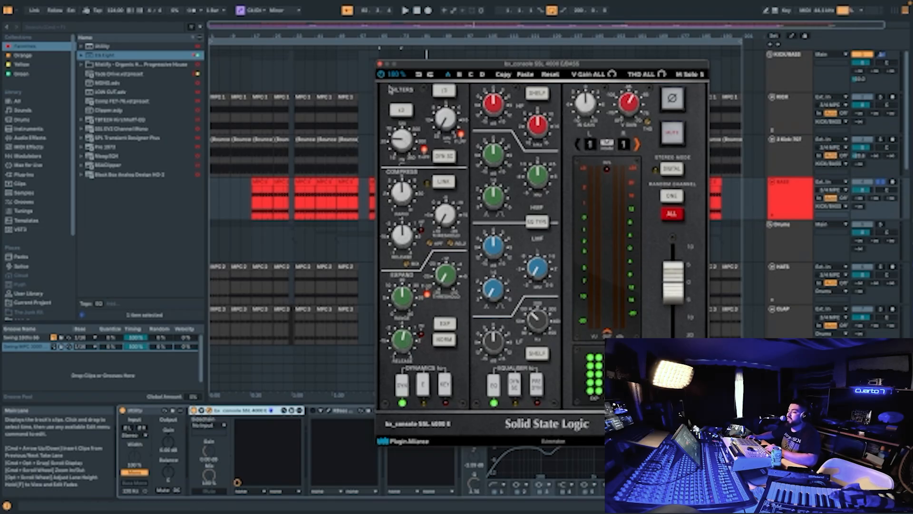
{"action": "left_click", "coordinate": [379, 63]}
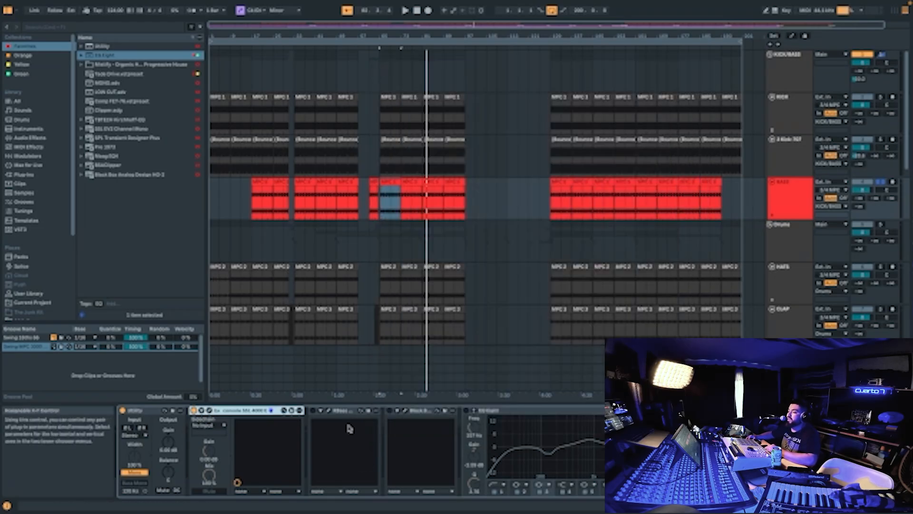
Reactivate the RBass device on the BASS track, open its plug-in window and move it over the middle of the arrangement.
{"action": "left_click", "coordinate": [312, 410]}
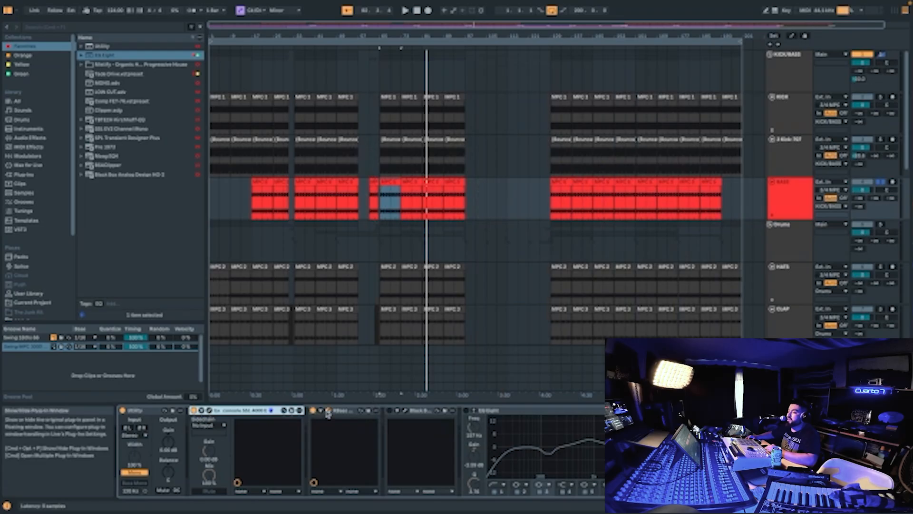
{"action": "left_click", "coordinate": [328, 411]}
{"action": "left_click_drag", "start_coordinate": [298, 151], "coordinate": [493, 94]}
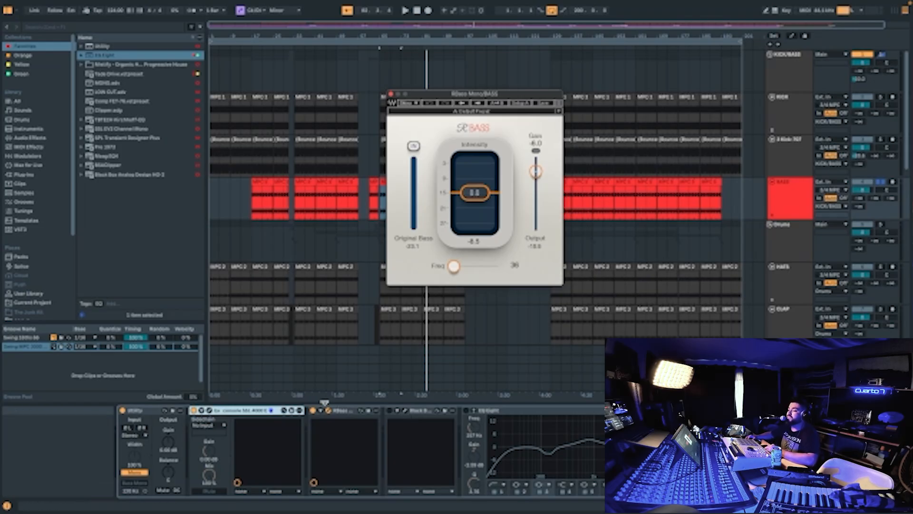
Compare the bass with RBass bypassed and active during playback, leaving the device on.
{"action": "left_click", "coordinate": [313, 411]}
{"action": "key", "text": "space"}
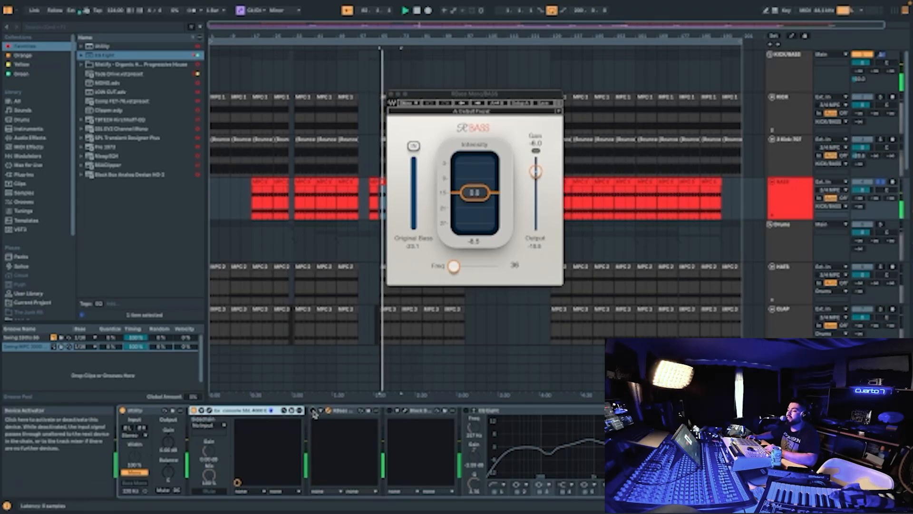
{"action": "left_click", "coordinate": [313, 411]}
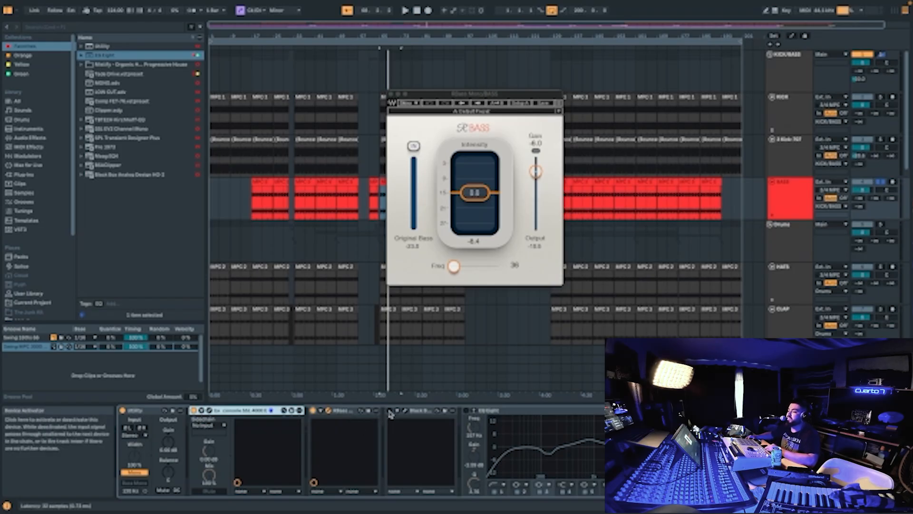
{"action": "key", "text": "space"}
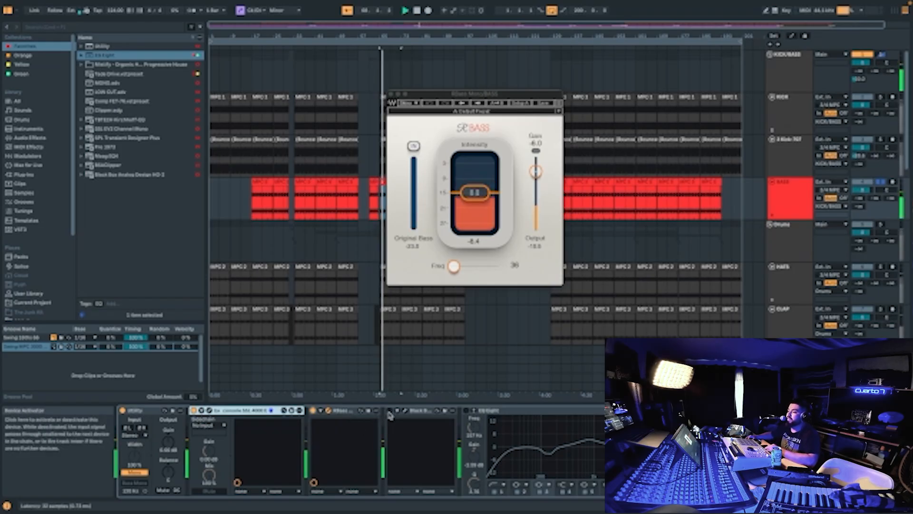
{"action": "left_click", "coordinate": [313, 411]}
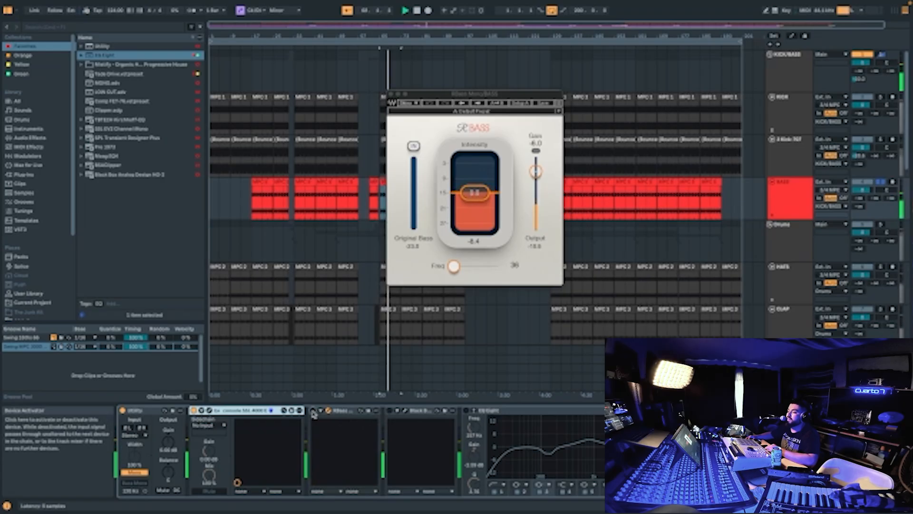
{"action": "left_click", "coordinate": [313, 411]}
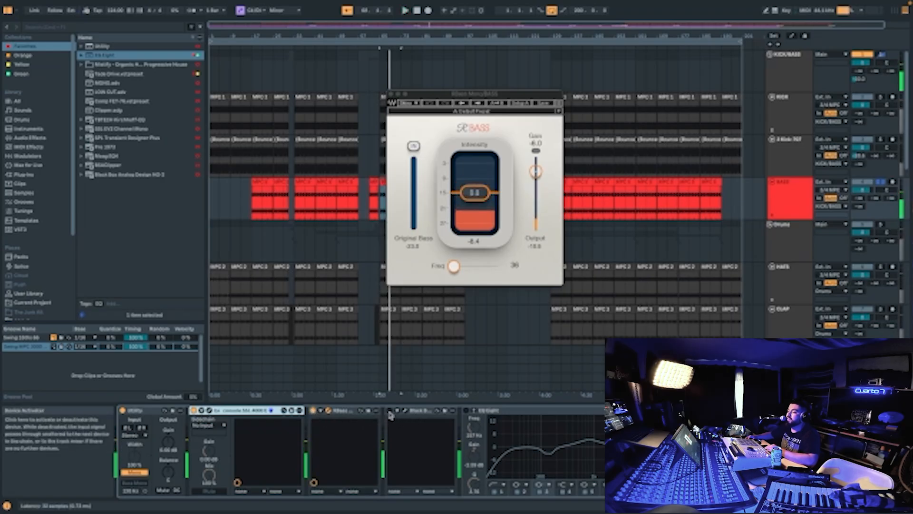
Reactivate the bass's Black Box HG-2, open its window, and arrange it beside the RBass window without overlap.
{"action": "left_click", "coordinate": [389, 411]}
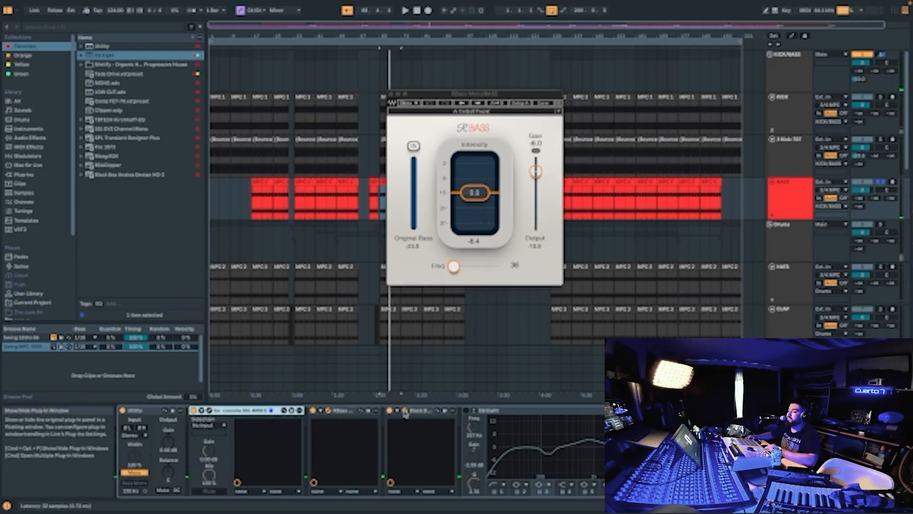
{"action": "left_click_drag", "start_coordinate": [227, 28], "coordinate": [524, 273]}
{"action": "left_click_drag", "start_coordinate": [452, 94], "coordinate": [217, 50]}
{"action": "left_click", "coordinate": [484, 276]}
{"action": "left_click_drag", "start_coordinate": [485, 276], "coordinate": [497, 189]}
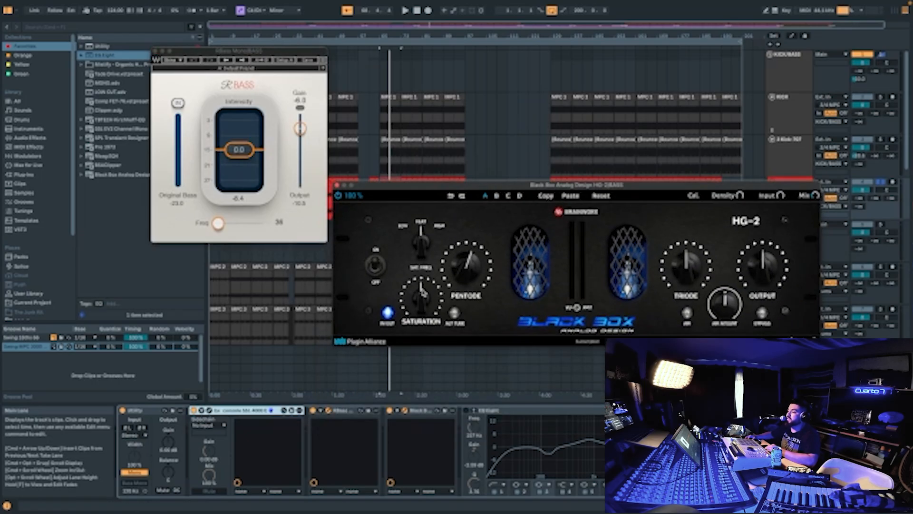
Compare the bass with the Black Box HG-2 switched off and on during playback, leave it on, and close both plug-in windows.
{"action": "mouse_move", "coordinate": [469, 271]}
{"action": "mouse_move", "coordinate": [815, 198]}
{"action": "left_click", "coordinate": [373, 274]}
{"action": "key", "text": "space"}
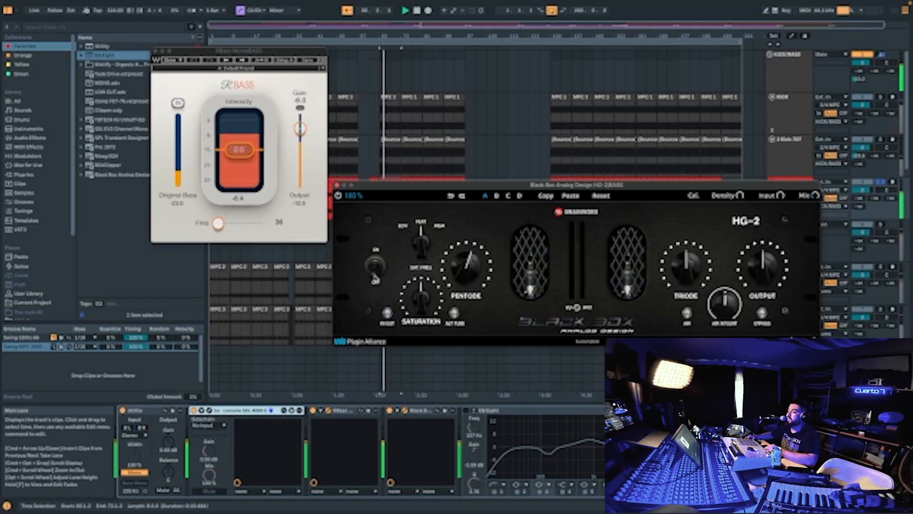
{"action": "left_click", "coordinate": [374, 275]}
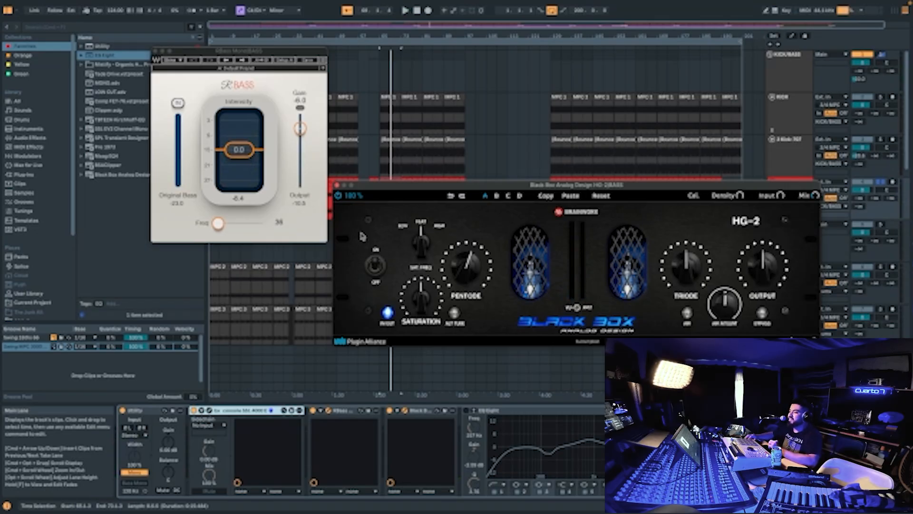
{"action": "left_click", "coordinate": [337, 185]}
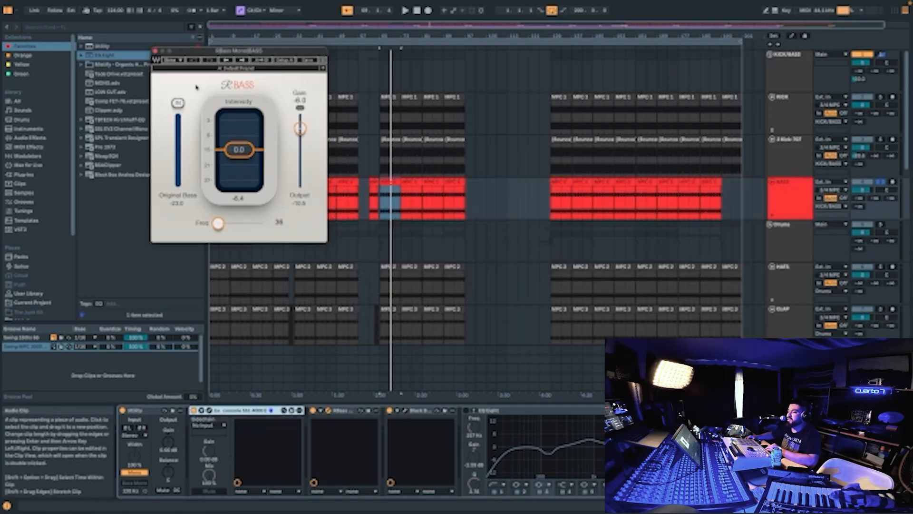
{"action": "left_click", "coordinate": [155, 51]}
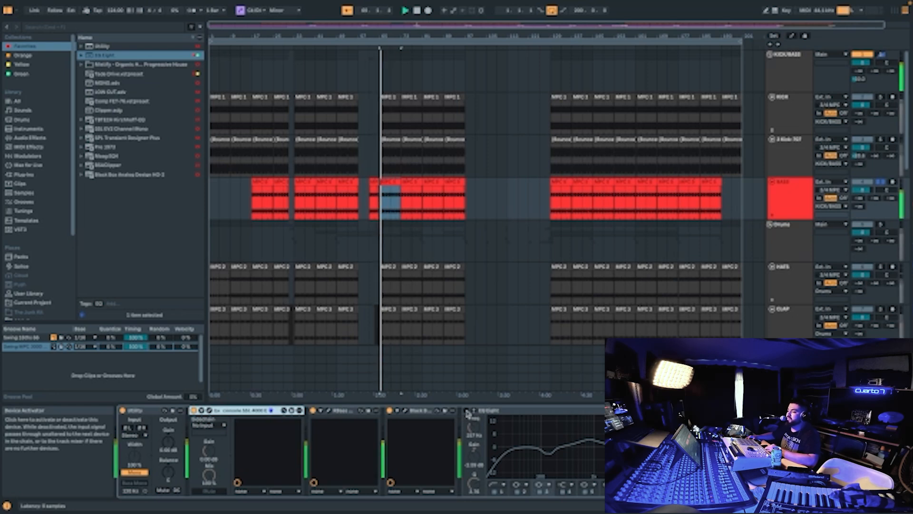
Reactivate the EQ Eight on the BASS track while the bass plays, select its first band, and stop playback.
{"action": "left_click", "coordinate": [468, 413]}
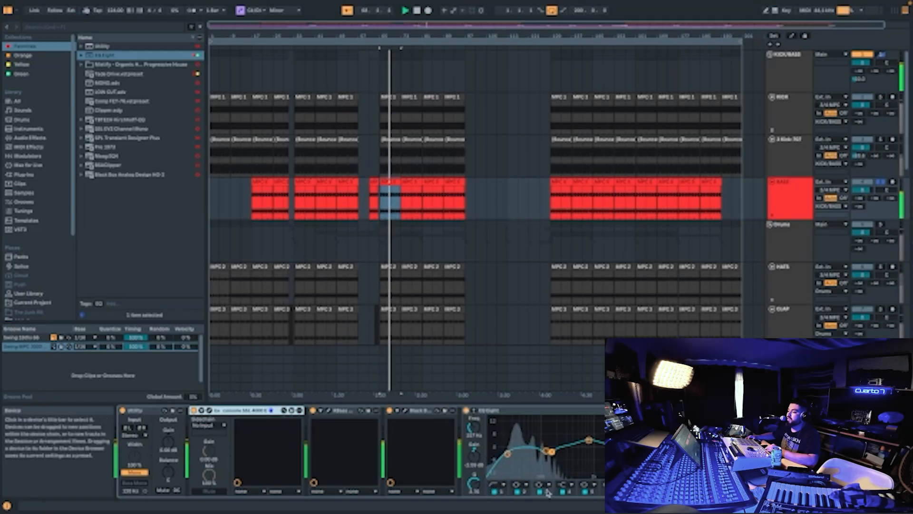
{"action": "left_click", "coordinate": [502, 493]}
{"action": "key", "text": "space"}
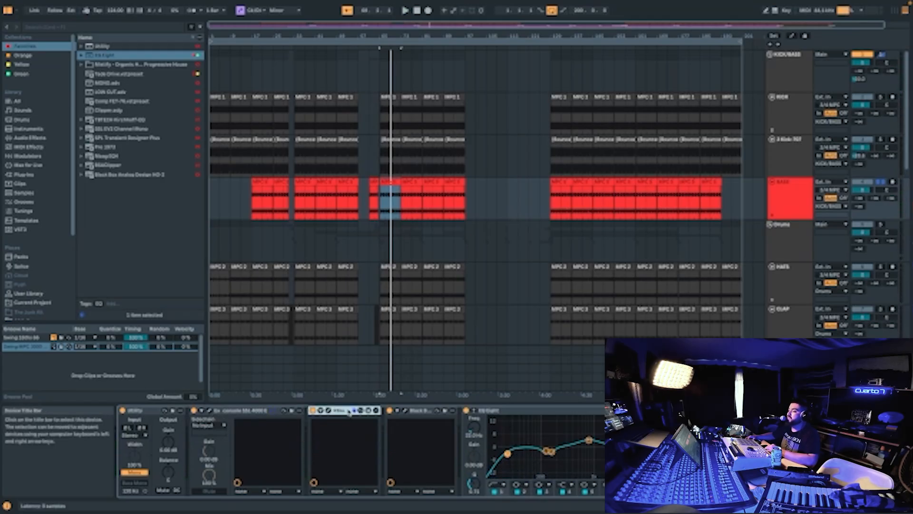
Review the bass's Black Box and EQ Eight, inspect the EQ's second and third bands, and audition the bass.
{"action": "left_click", "coordinate": [419, 415]}
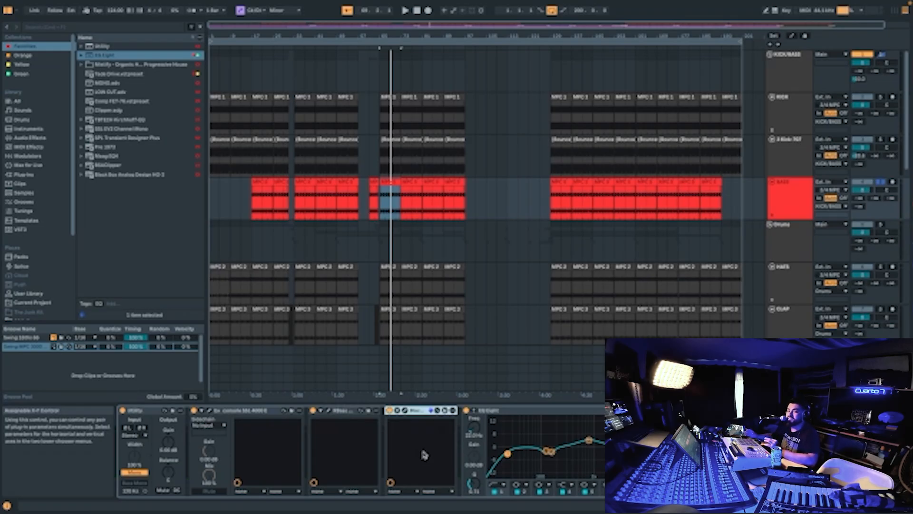
{"action": "left_click", "coordinate": [504, 411]}
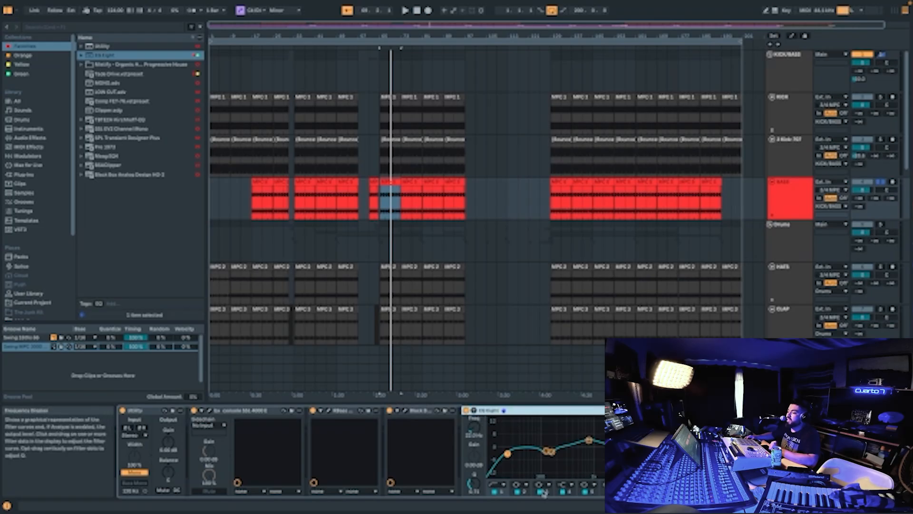
{"action": "left_click", "coordinate": [521, 495]}
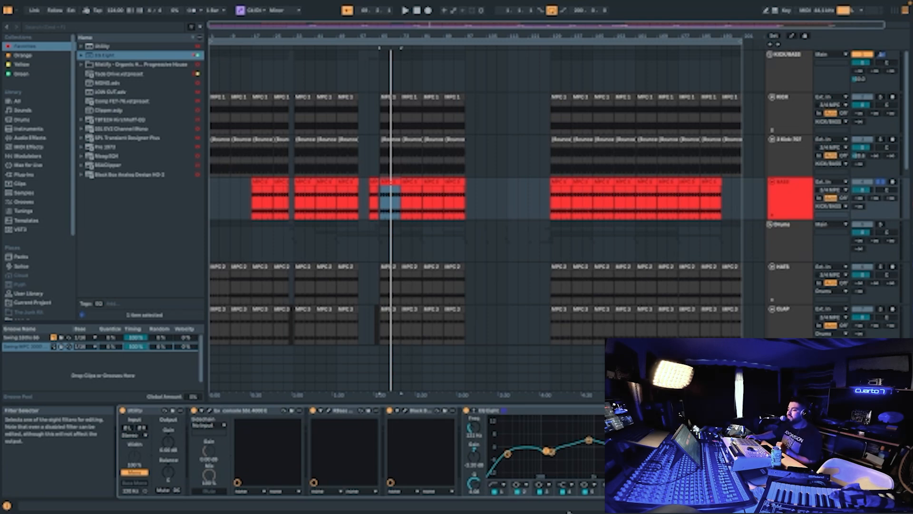
{"action": "left_click", "coordinate": [547, 495]}
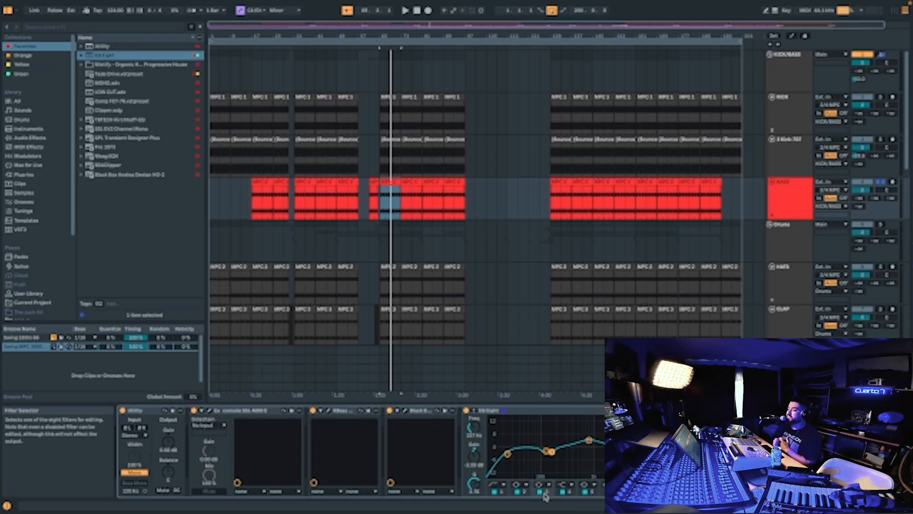
{"action": "key", "text": "space"}
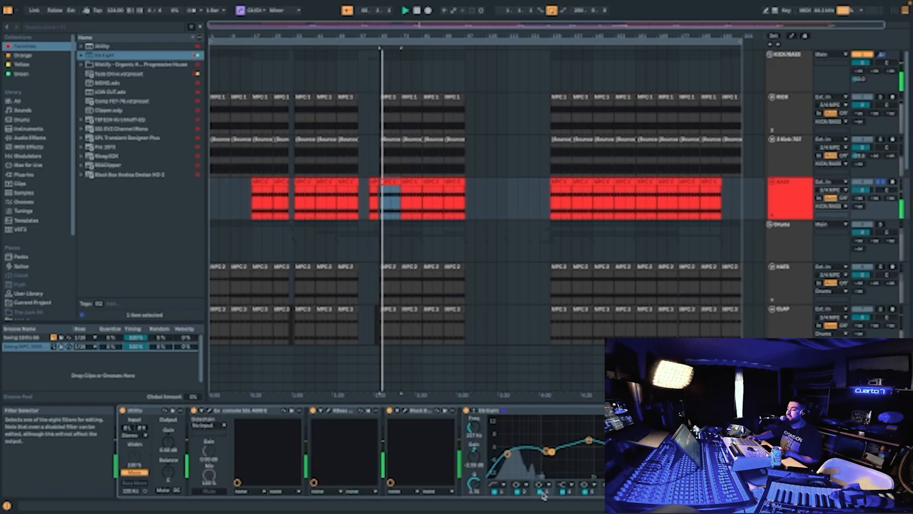
{"action": "key", "text": "space"}
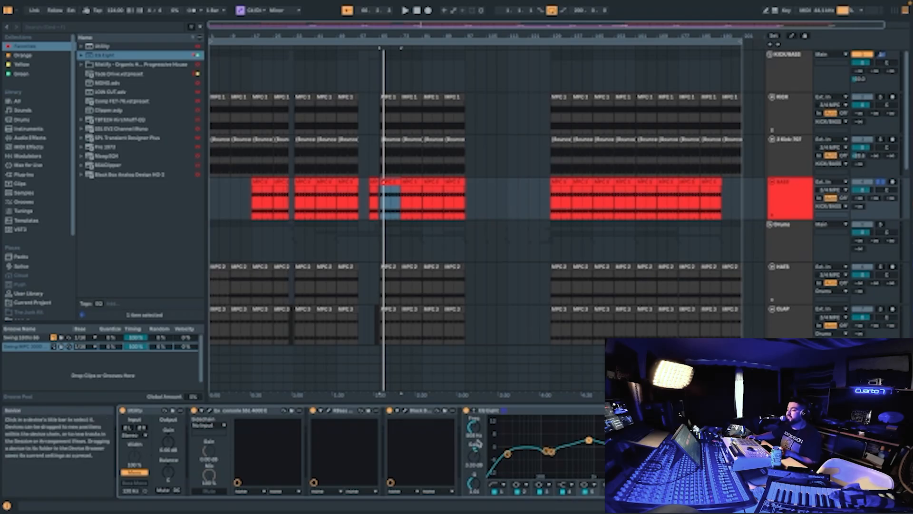
While the bass plays, reset the EQ Eight's upper-mid boost to 0 dB for comparison and raise its gain again.
{"action": "left_click", "coordinate": [253, 410]}
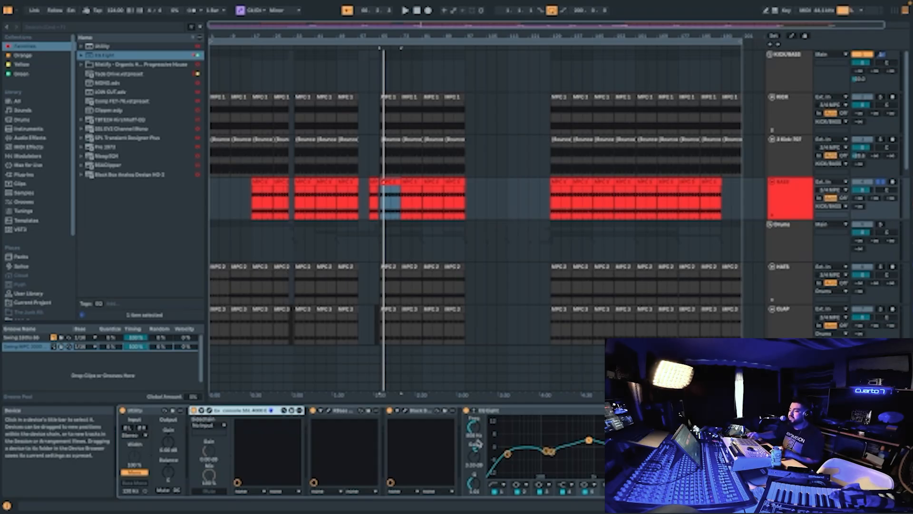
{"action": "key", "text": "space"}
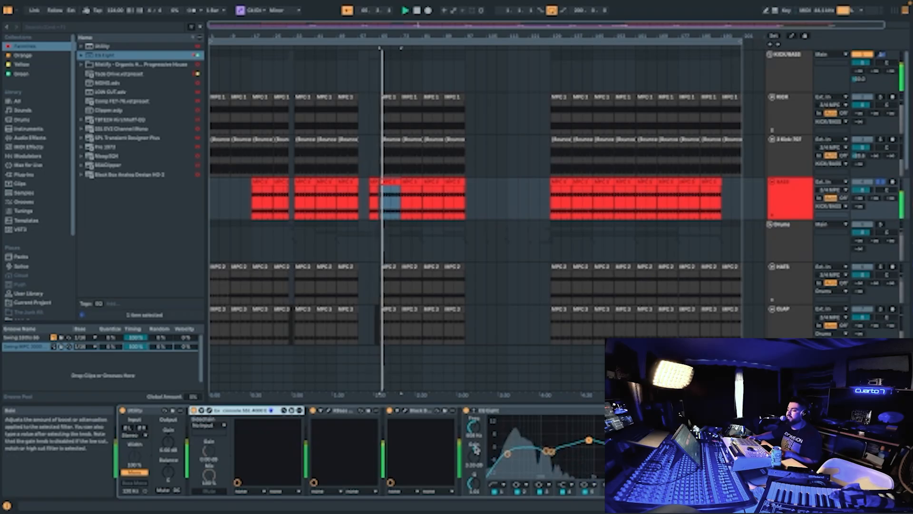
{"action": "left_click", "coordinate": [475, 448]}
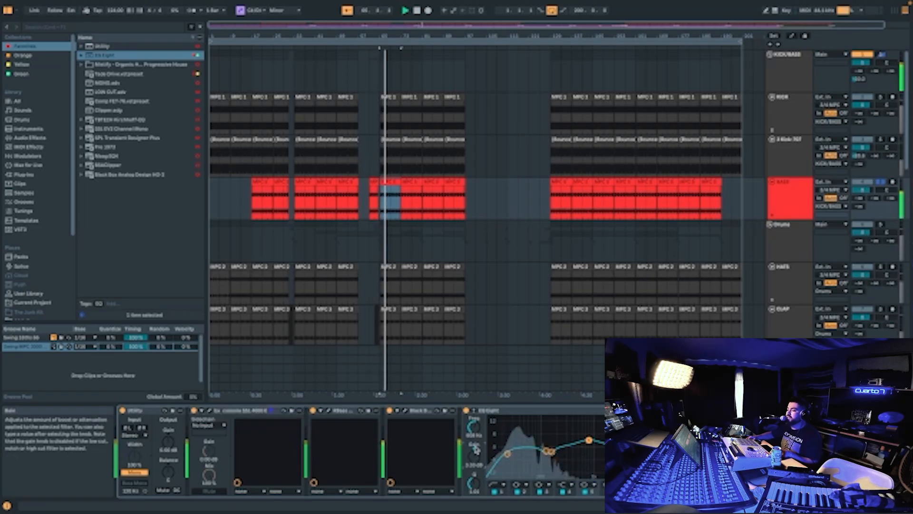
{"action": "double_click", "coordinate": [475, 450]}
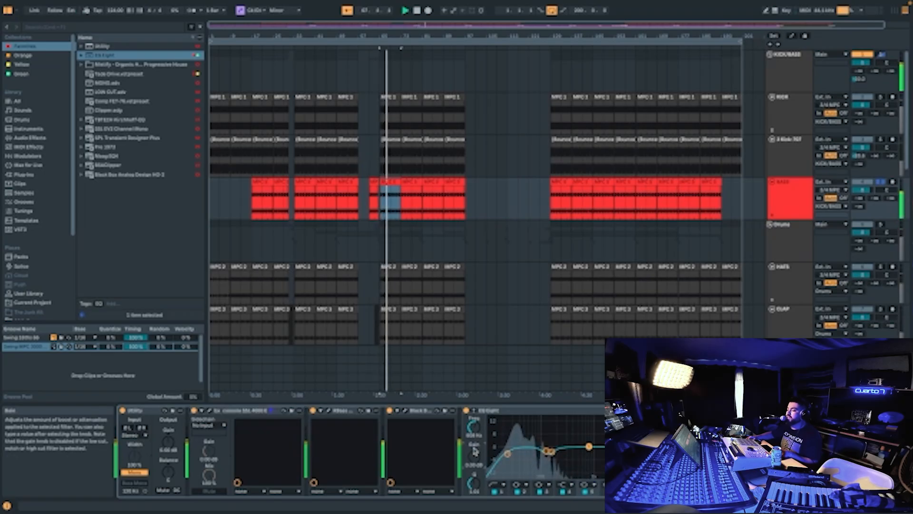
{"action": "left_click_drag", "start_coordinate": [476, 455], "coordinate": [476, 442]}
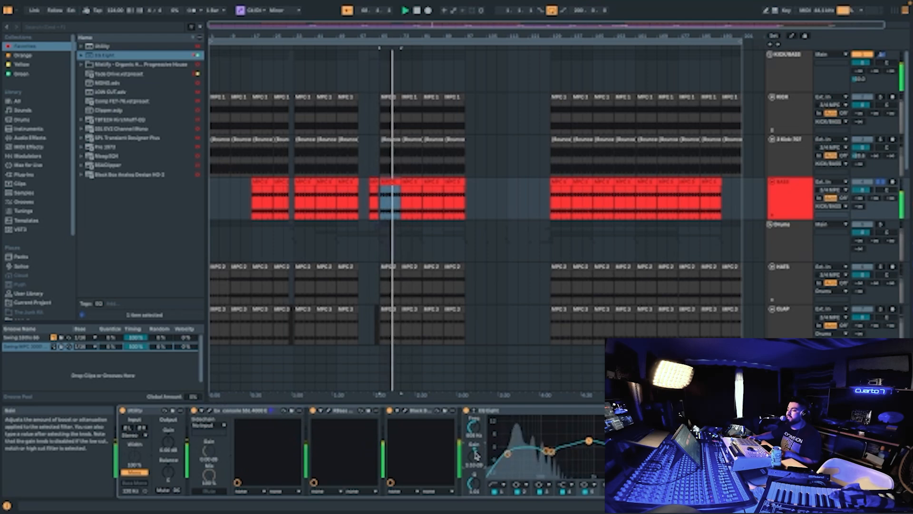
{"action": "key", "text": "space"}
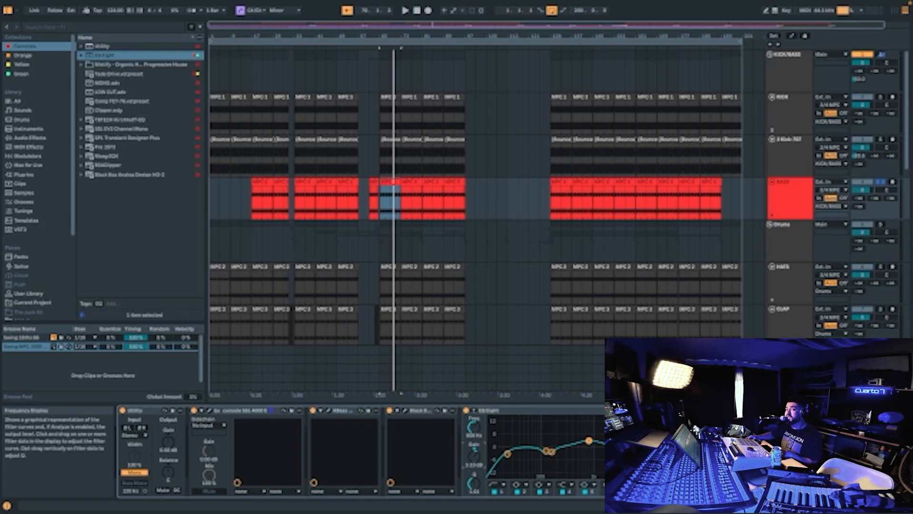
Bring the Sidechain compressor at the end of the bass's device chain into view and audition the bass with it.
{"action": "left_click", "coordinate": [847, 410]}
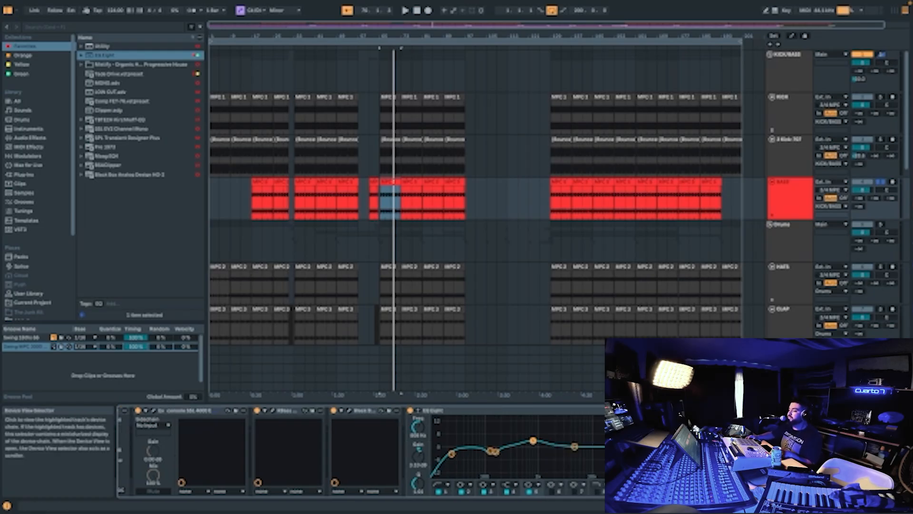
{"action": "left_click_drag", "start_coordinate": [846, 506], "coordinate": [847, 505]}
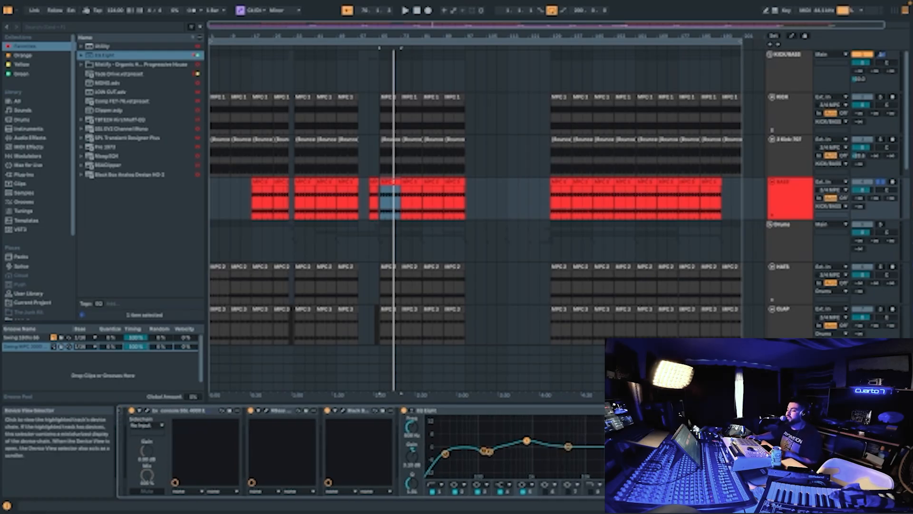
{"action": "left_click_drag", "start_coordinate": [847, 505], "coordinate": [861, 505]}
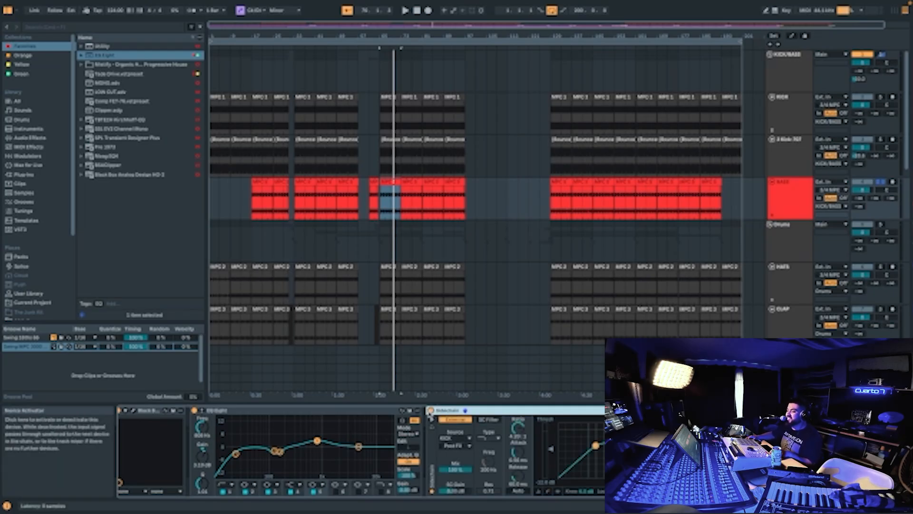
{"action": "key", "text": "space"}
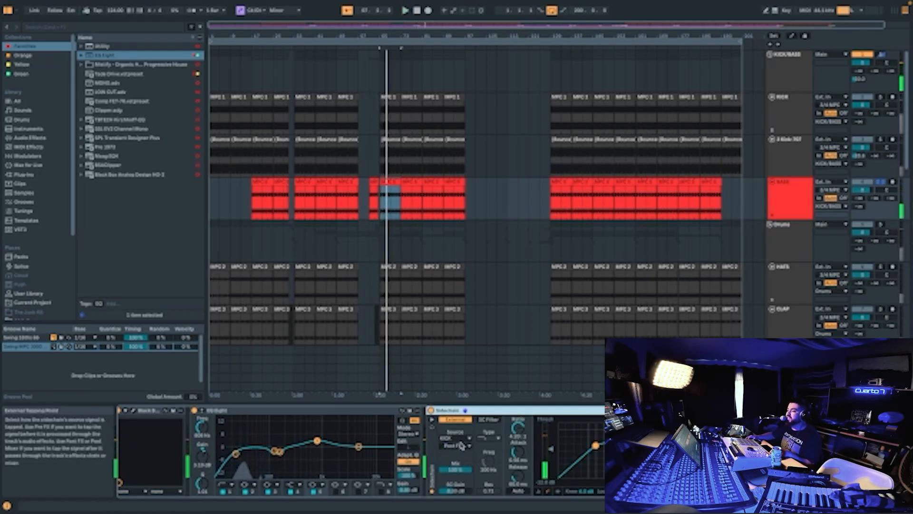
Solo the KICK/BASS group, play it, and compare the BASS track's Sidechain compressor off and on, leaving it active.
{"action": "left_click", "coordinate": [817, 128]}
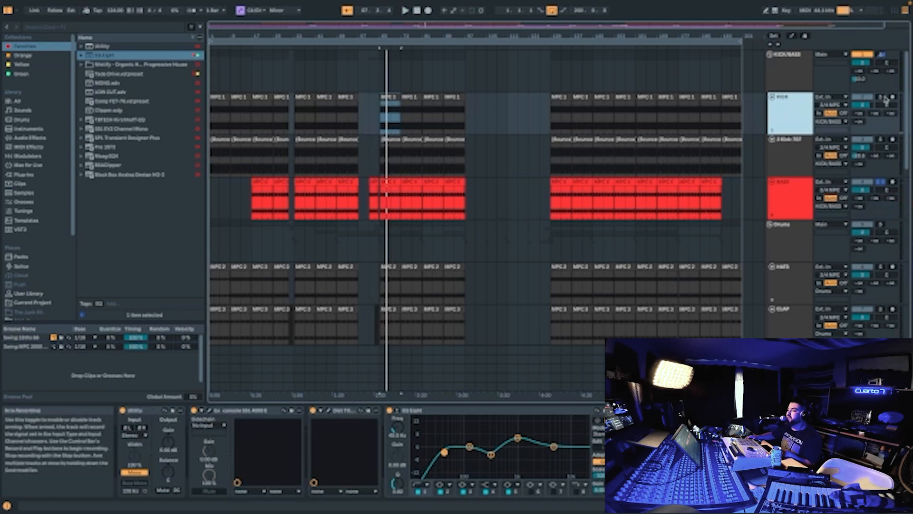
{"action": "left_click", "coordinate": [882, 55]}
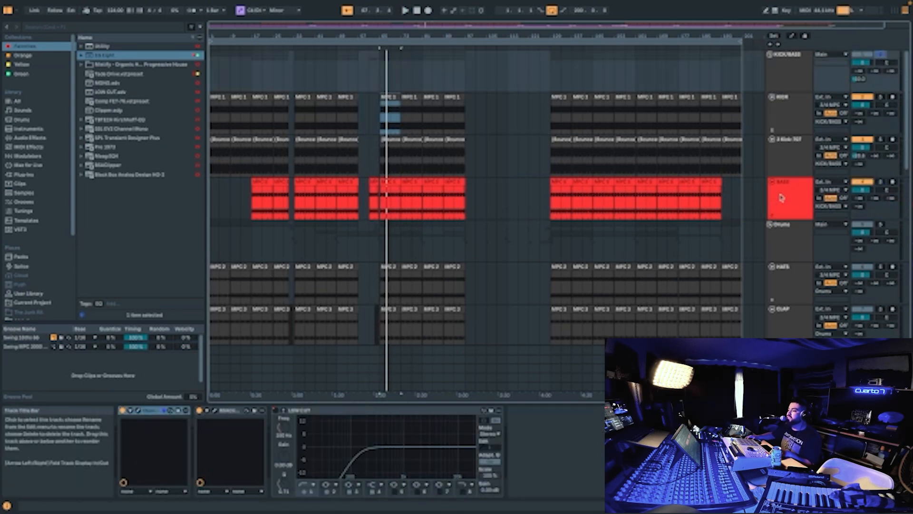
{"action": "key", "text": "space"}
{"action": "left_click", "coordinate": [799, 189]}
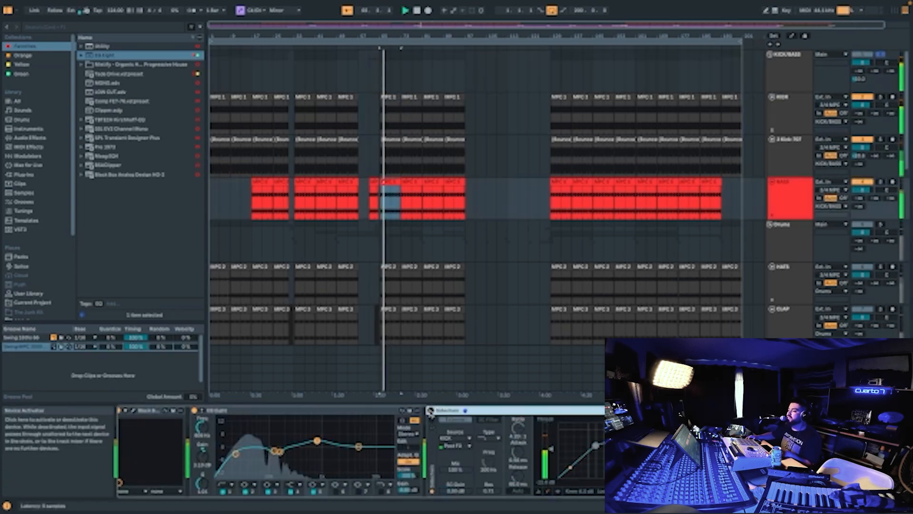
{"action": "left_click", "coordinate": [431, 411]}
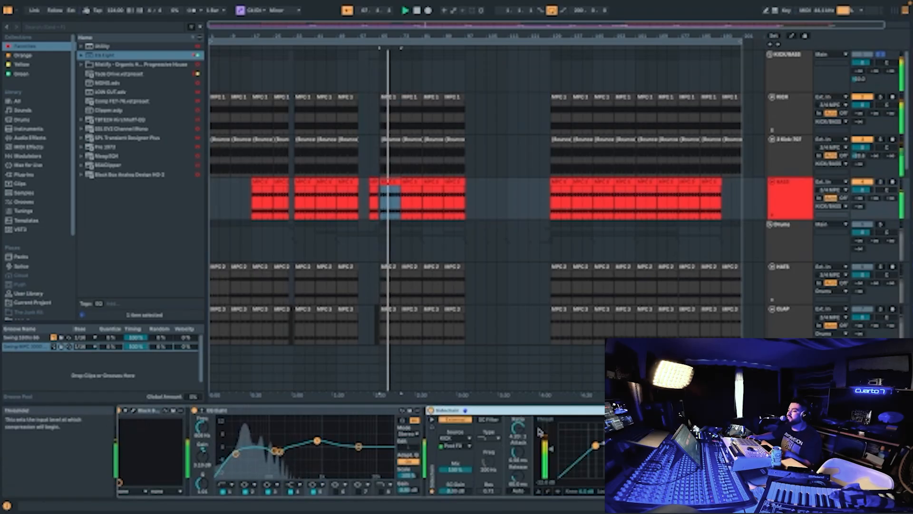
Open the bass's StandardCLIP plug-in, review its clip level, mode and saturator settings, and audition the bass through it.
{"action": "key", "text": "space"}
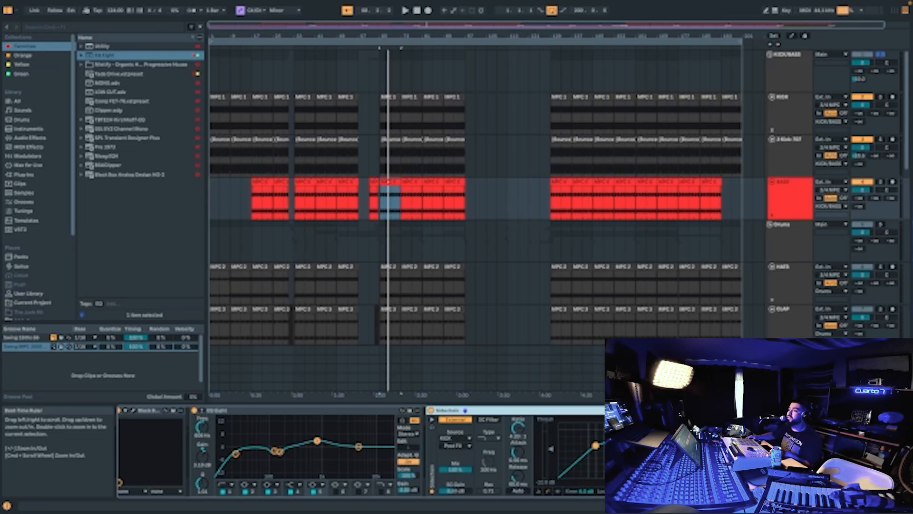
{"action": "key", "text": "alt+super+p"}
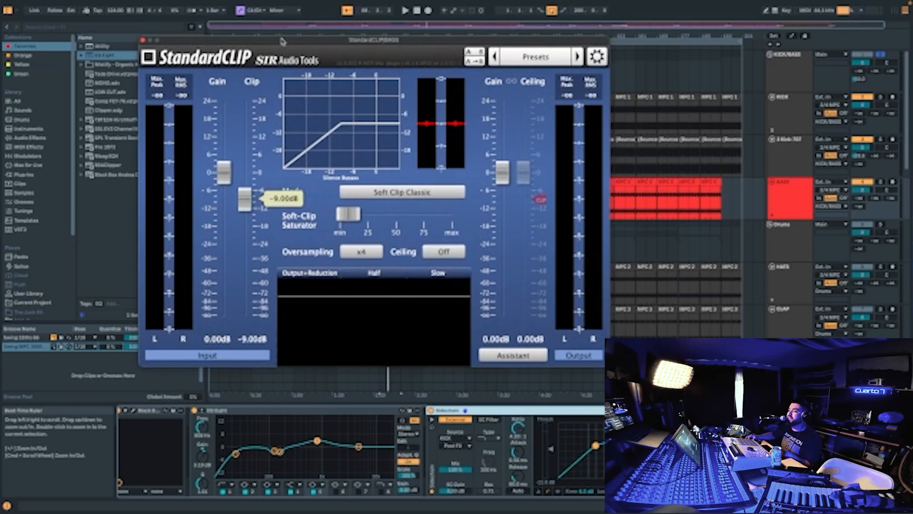
{"action": "mouse_move", "coordinate": [256, 190]}
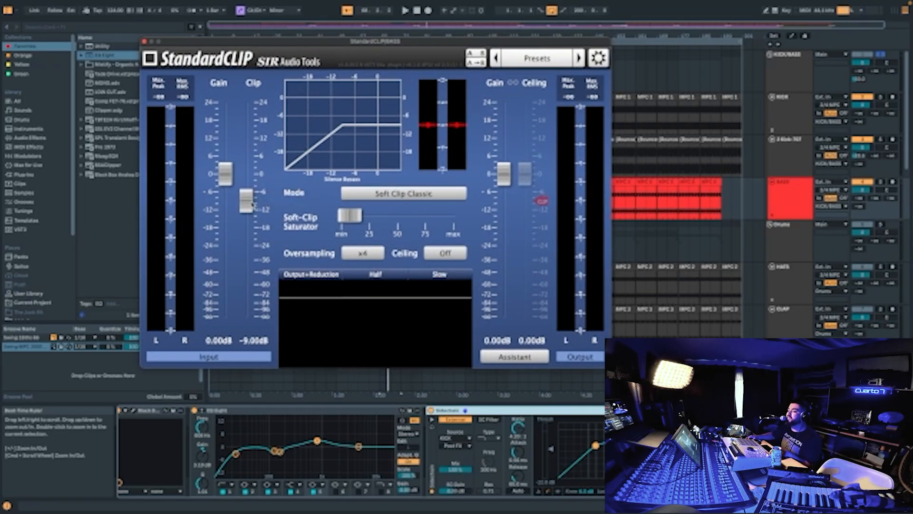
{"action": "mouse_move", "coordinate": [364, 211]}
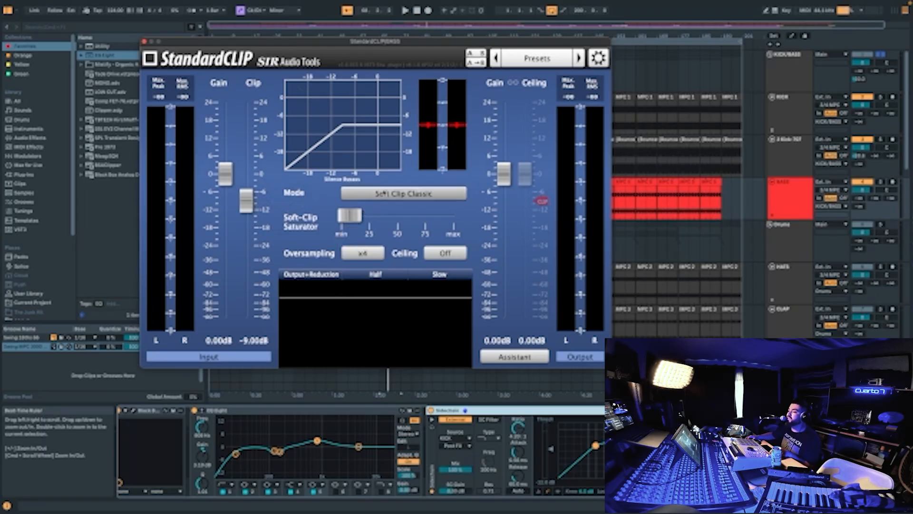
{"action": "key", "text": "space"}
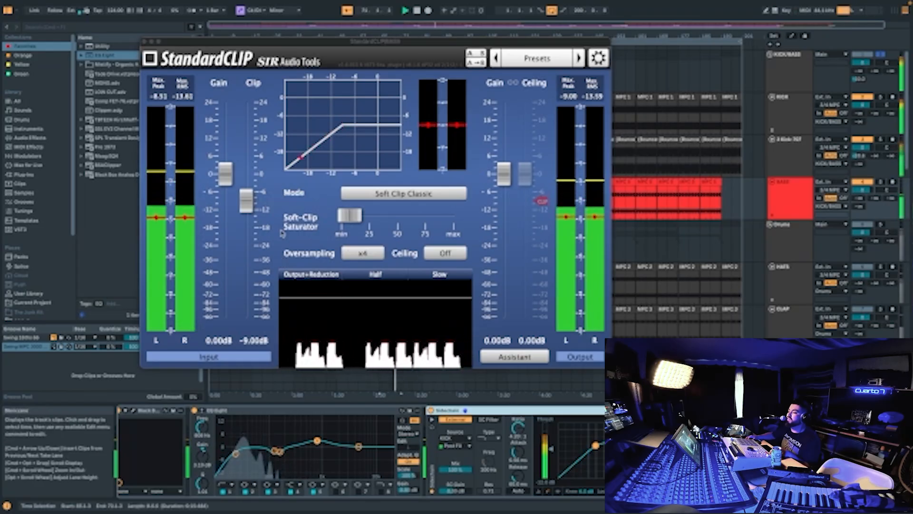
Set StandardCLIP's input clip level to -8.60 dB while the group plays, and close the plug-in window.
{"action": "mouse_move", "coordinate": [350, 215]}
{"action": "left_mouse_down"}
{"action": "mouse_move", "coordinate": [339, 216]}
{"action": "mouse_move", "coordinate": [350, 216]}
{"action": "left_mouse_up"}
{"action": "left_click_drag", "start_coordinate": [246, 200], "coordinate": [252, 200]}
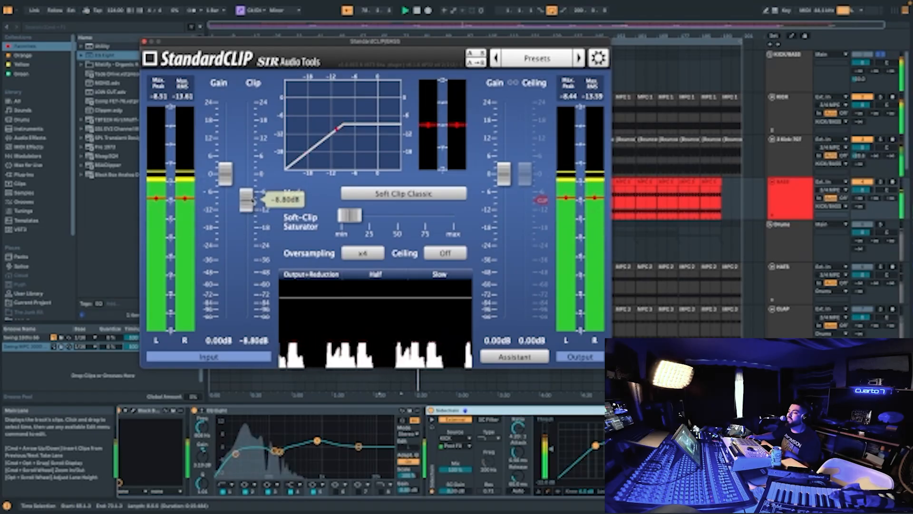
{"action": "mouse_move", "coordinate": [252, 201]}
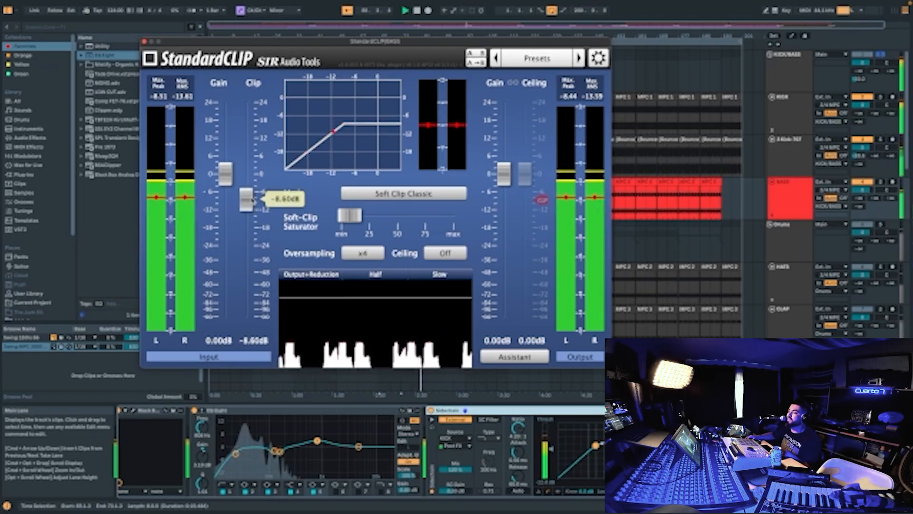
{"action": "left_click_drag", "start_coordinate": [253, 200], "coordinate": [253, 201]}
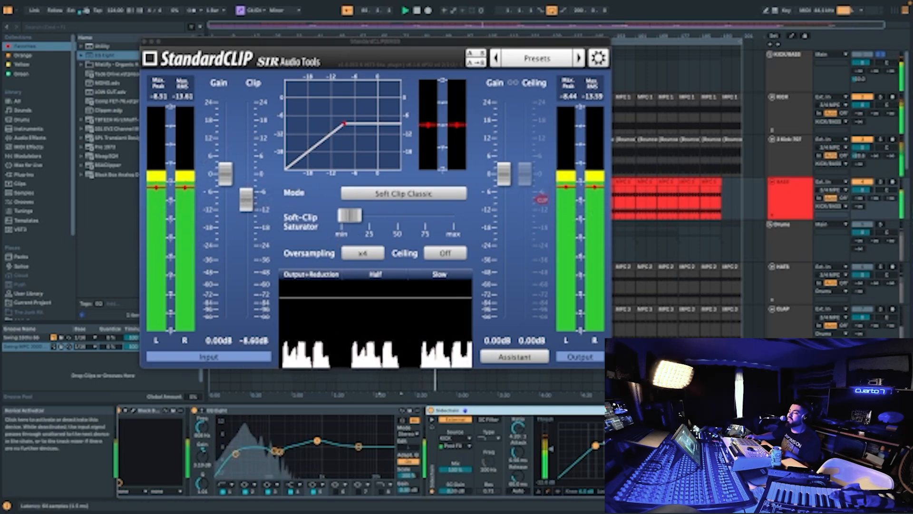
{"action": "left_click", "coordinate": [145, 42]}
Examine the EQ Eight after StandardCLIP in the bass's device chain, auditioning the group with the EQ's frequency display enlarged.
{"action": "scroll", "coordinate": [362, 476], "scroll_direction": "right", "scroll_amount": 5}
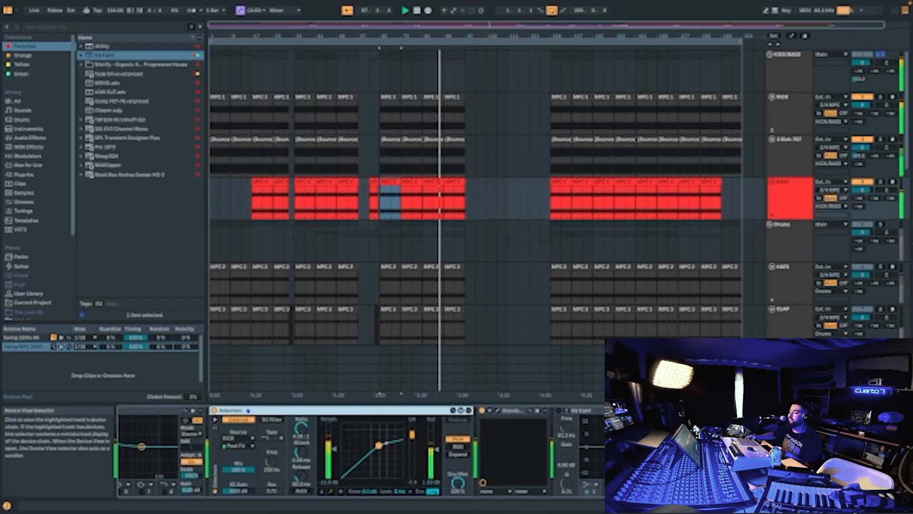
{"action": "left_click", "coordinate": [559, 410]}
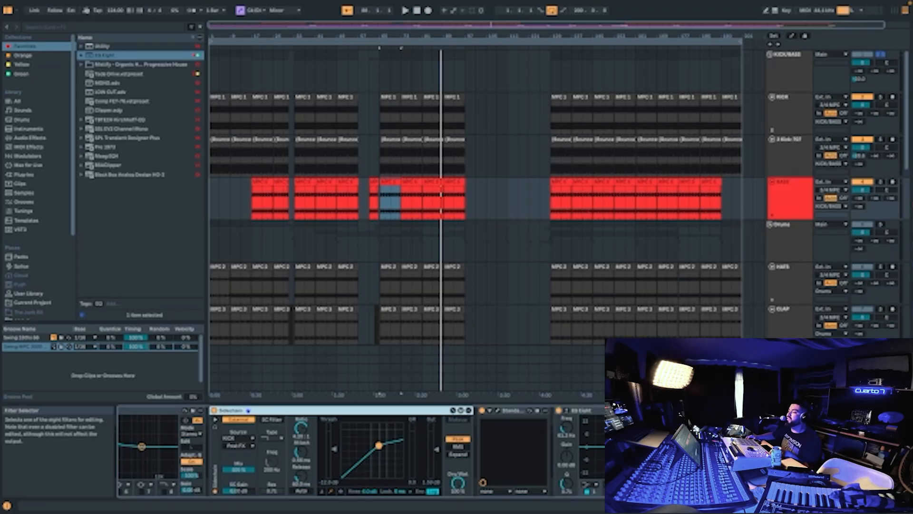
{"action": "key", "text": "space"}
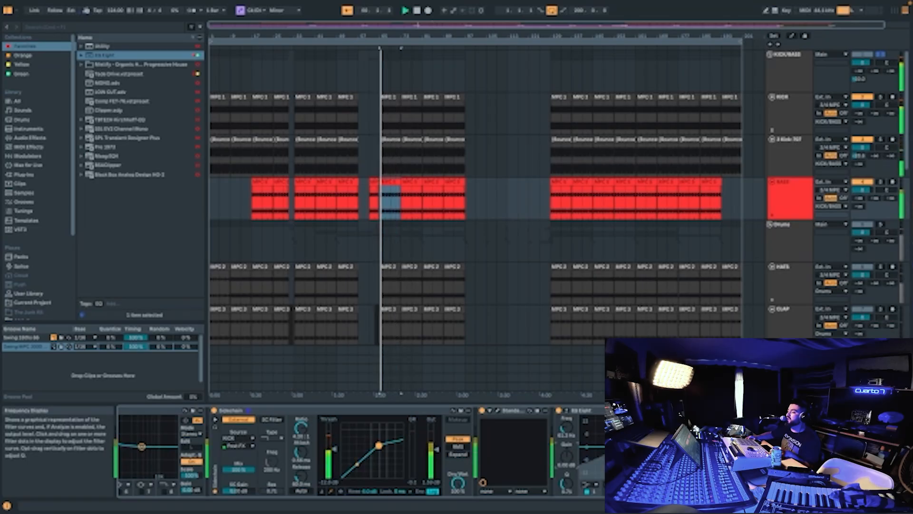
{"action": "left_click", "coordinate": [567, 411]}
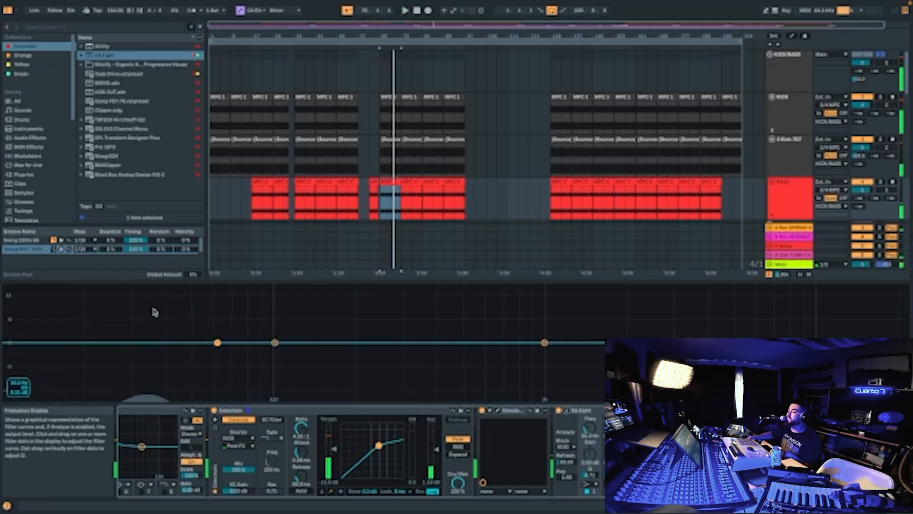
{"action": "left_click", "coordinate": [567, 410]}
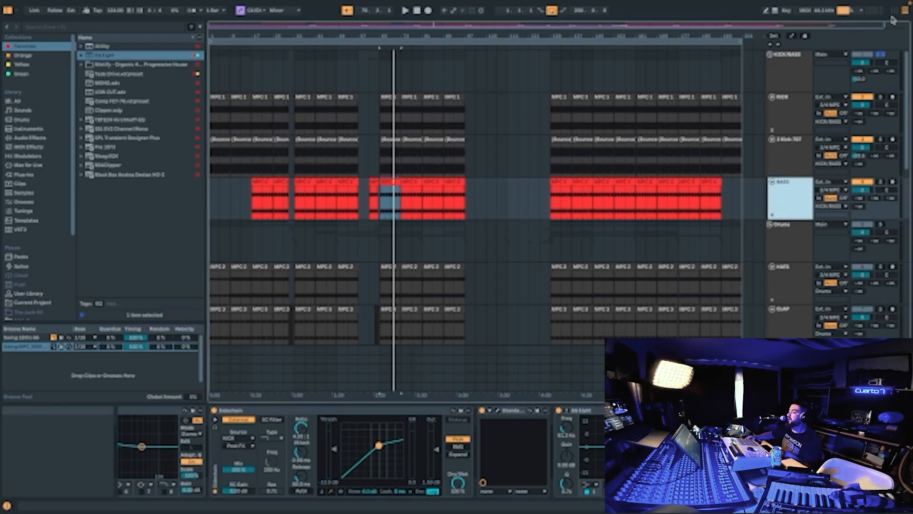
Switch to Session View, unsolo the KICK/BASS group during playback, and select the group to show its own device chain.
{"action": "key", "text": "Tab"}
{"action": "key", "text": "space"}
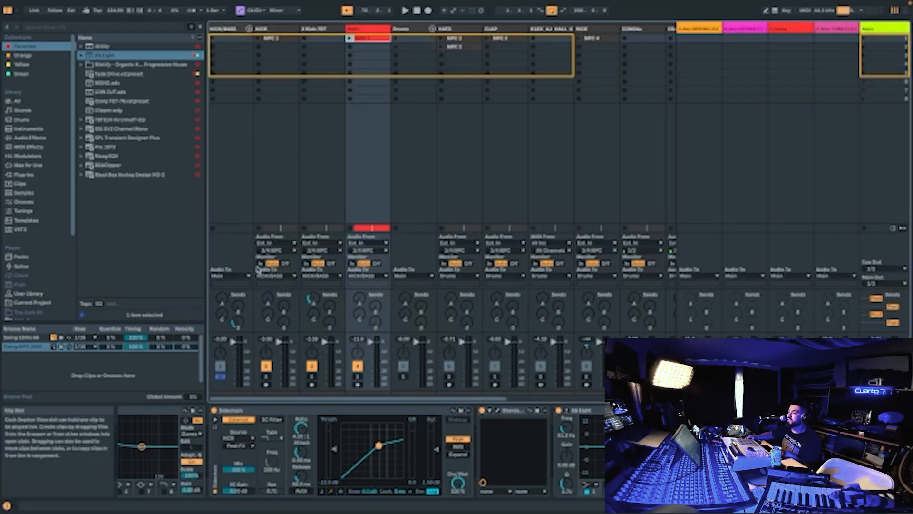
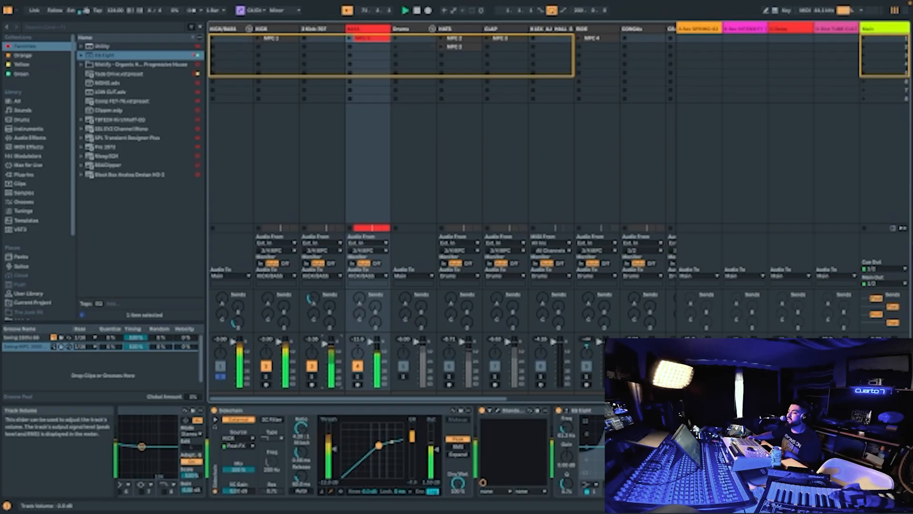
{"action": "left_click", "coordinate": [219, 377]}
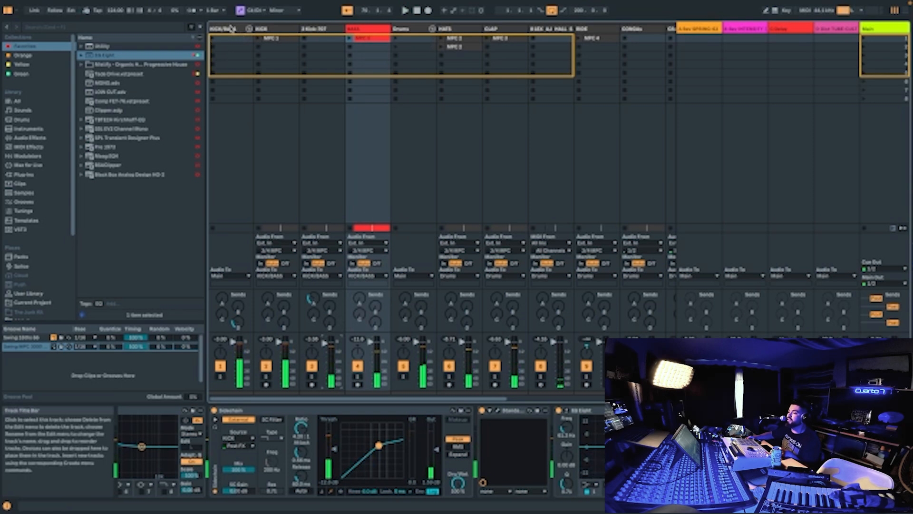
{"action": "left_click", "coordinate": [231, 29]}
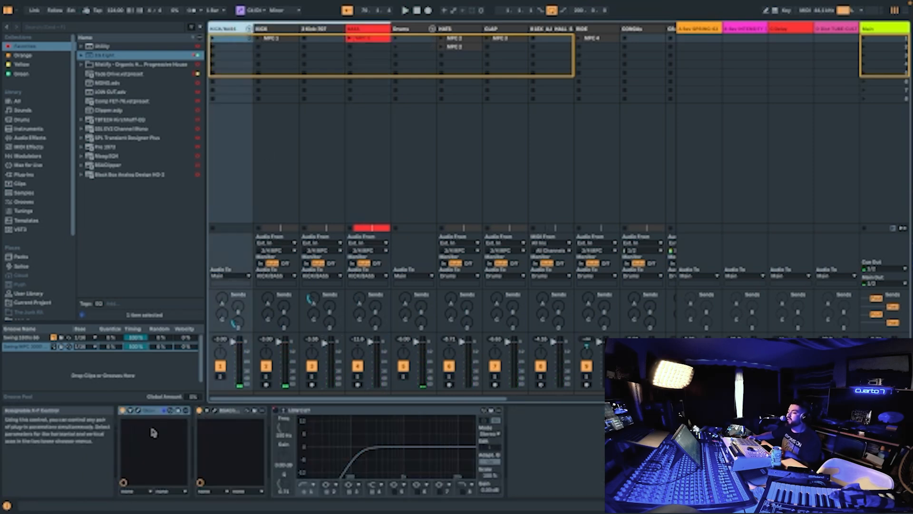
Open the KICK/BASS group's Ozone Exciter, inspect its low and high bands, and audition it within the full mix.
{"action": "left_click", "coordinate": [138, 411]}
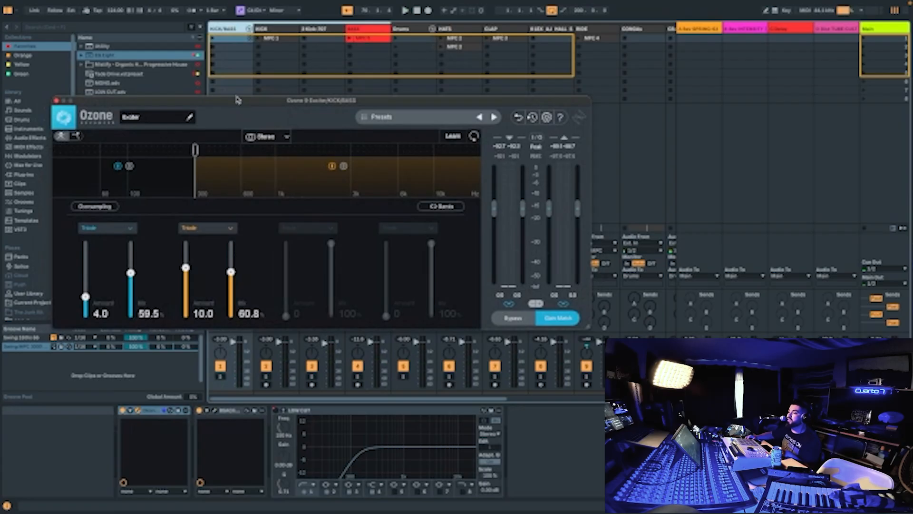
{"action": "left_click", "coordinate": [150, 182]}
{"action": "left_click", "coordinate": [238, 186]}
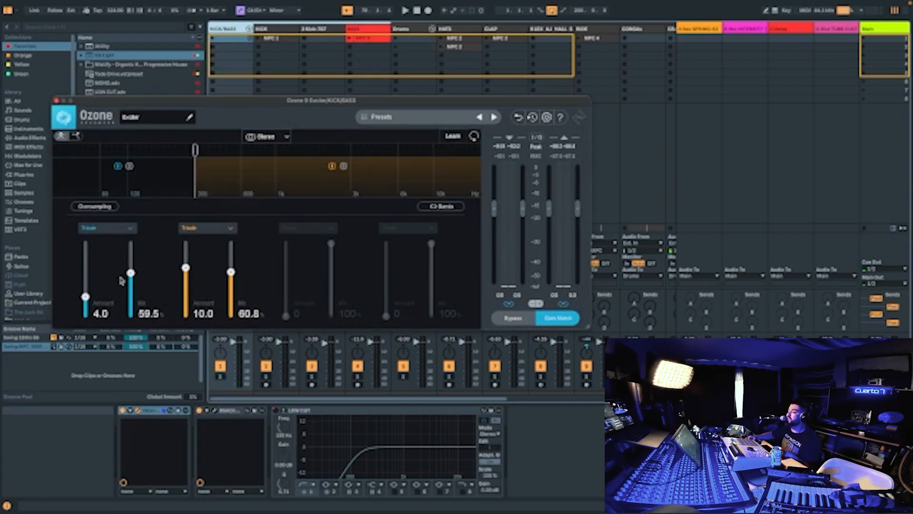
{"action": "key", "text": "space"}
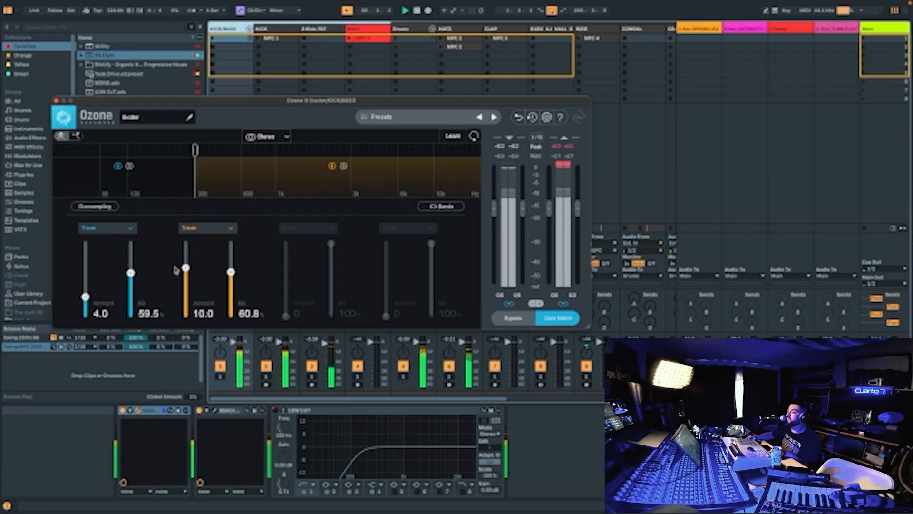
{"action": "left_click_drag", "start_coordinate": [208, 100], "coordinate": [478, 69]}
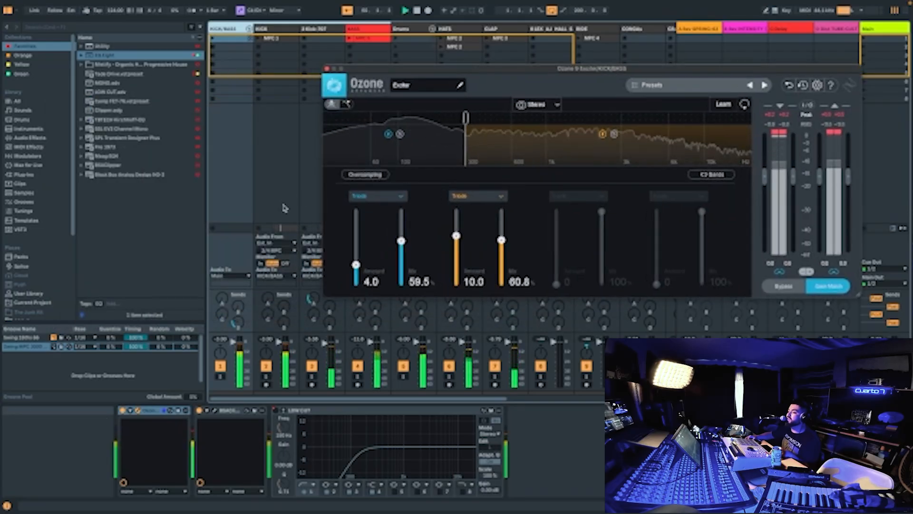
With the KICK/BASS group soloed, compare the Ozone Exciter off and on, and set its low band's mix to 60.1%.
{"action": "left_click", "coordinate": [220, 379]}
{"action": "left_click", "coordinate": [220, 378]}
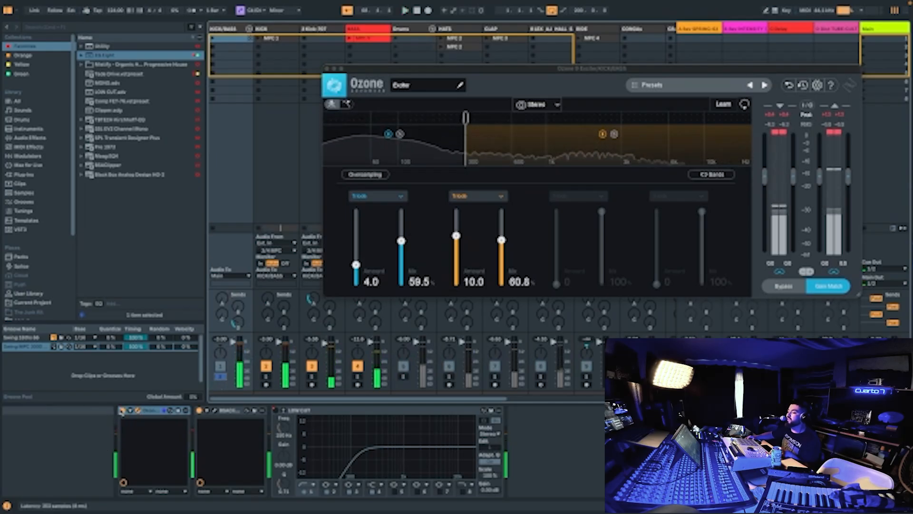
{"action": "left_click", "coordinate": [137, 412]}
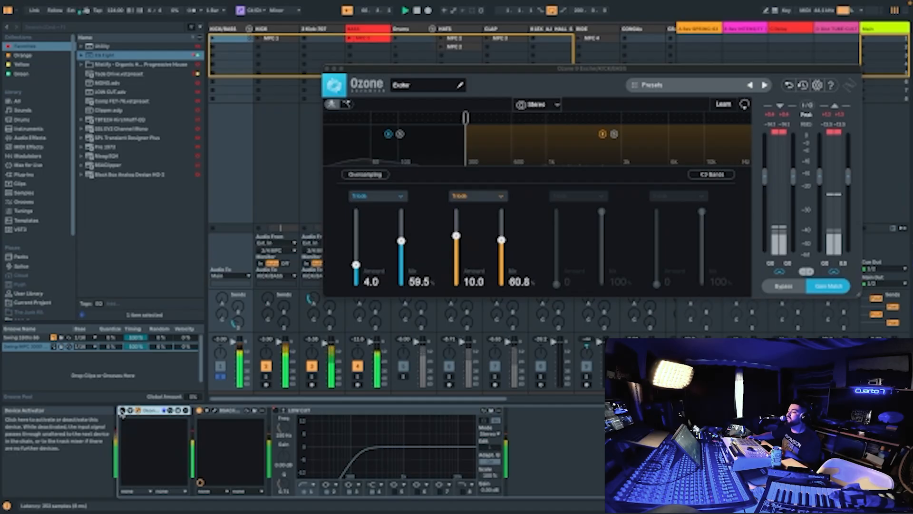
{"action": "left_click", "coordinate": [122, 412]}
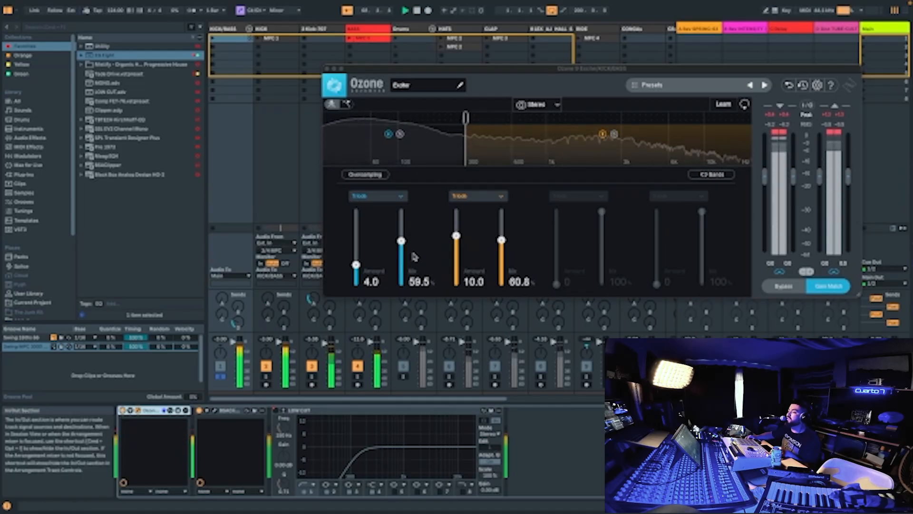
{"action": "key", "text": "space"}
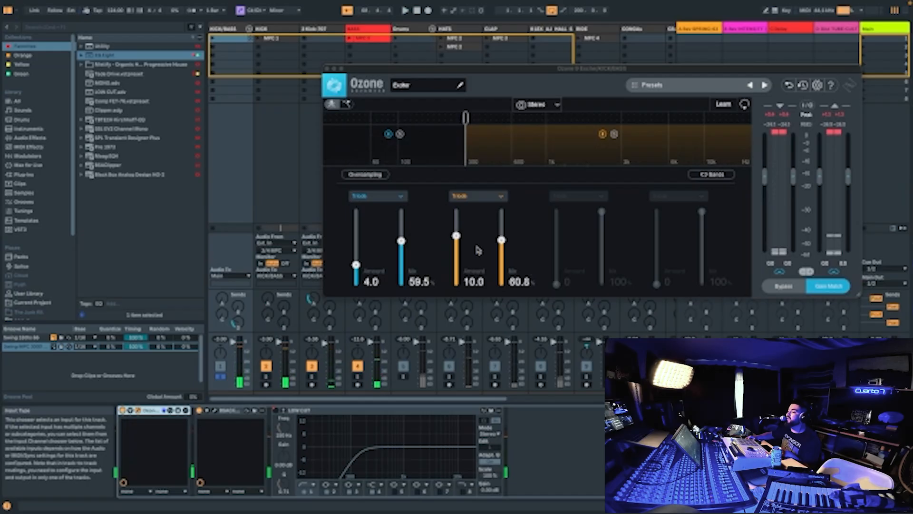
{"action": "left_click", "coordinate": [402, 243]}
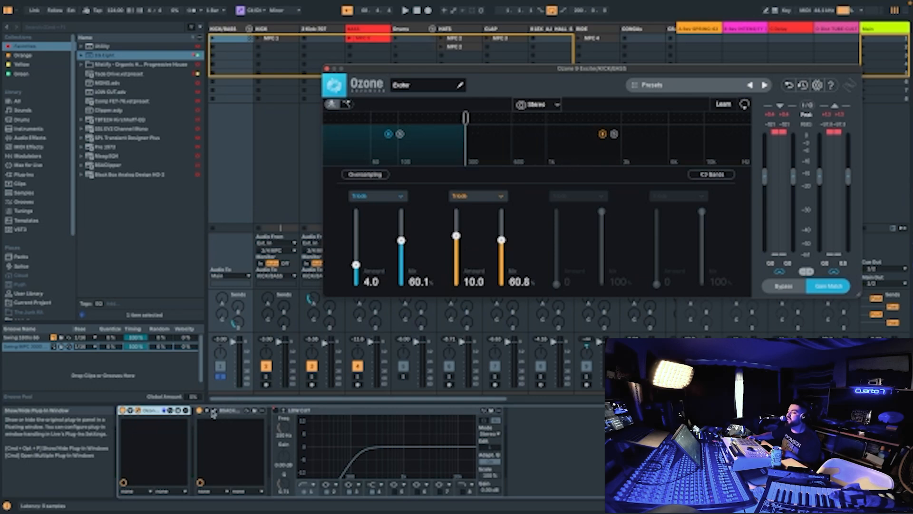
Open the group's BSA Clipper, raise its threshold to about -1 dB during playback, and close both plug-in windows.
{"action": "left_click", "coordinate": [216, 412]}
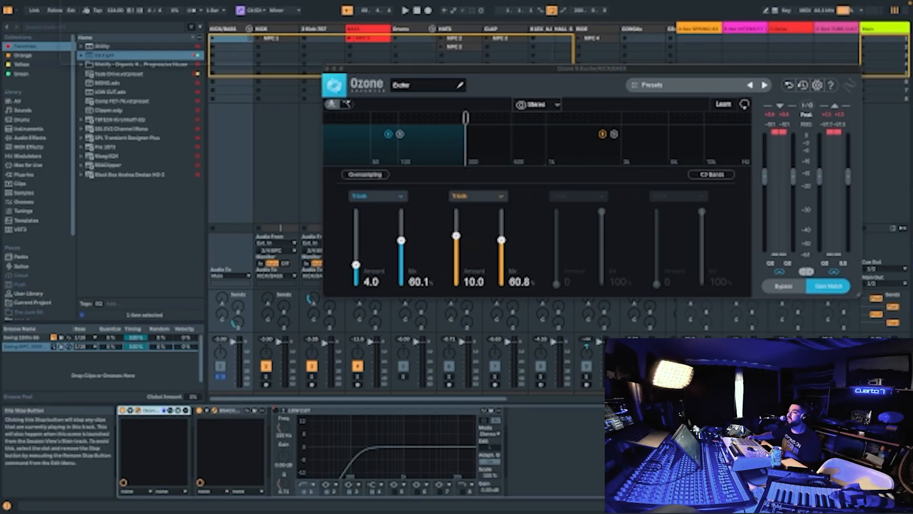
{"action": "left_click_drag", "start_coordinate": [286, 94], "coordinate": [303, 108]}
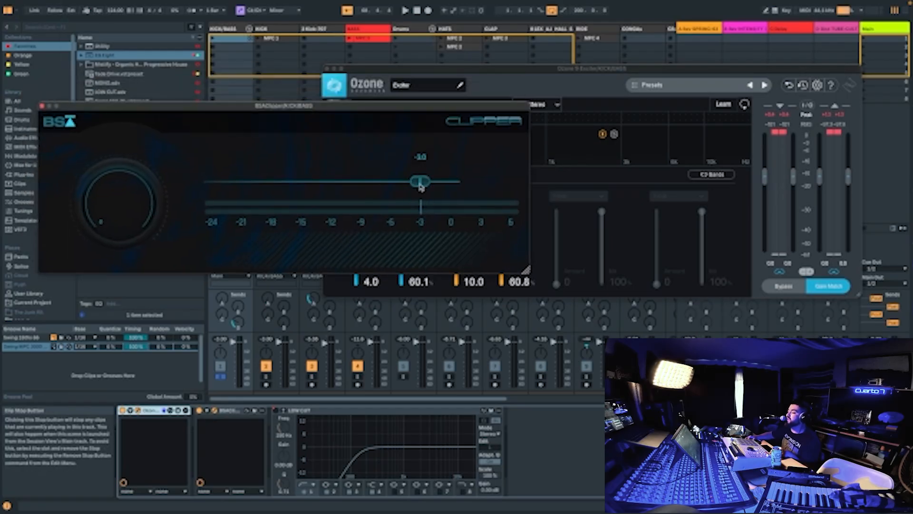
{"action": "key", "text": "space"}
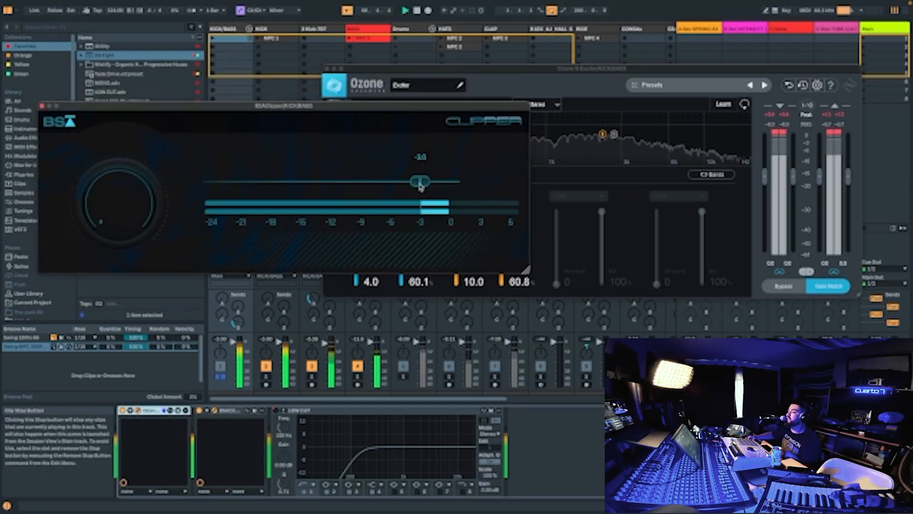
{"action": "left_click_drag", "start_coordinate": [420, 187], "coordinate": [445, 185]}
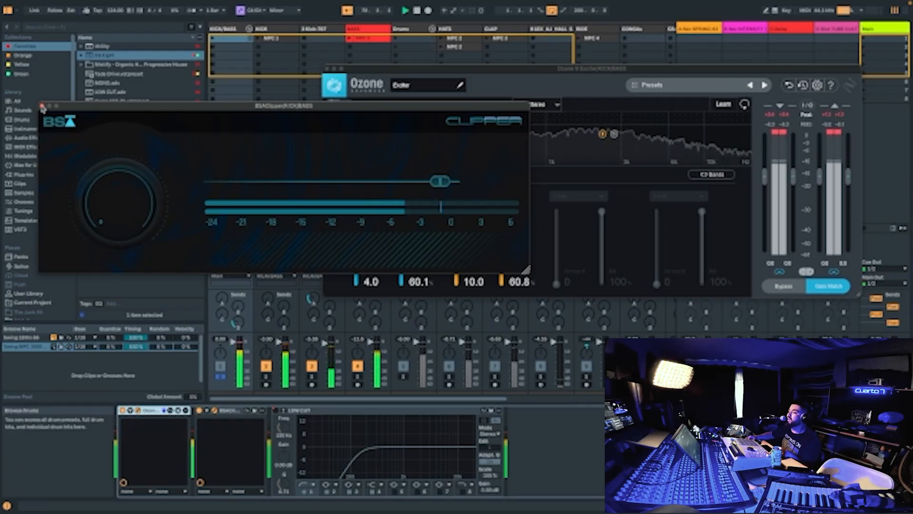
{"action": "left_click", "coordinate": [41, 106]}
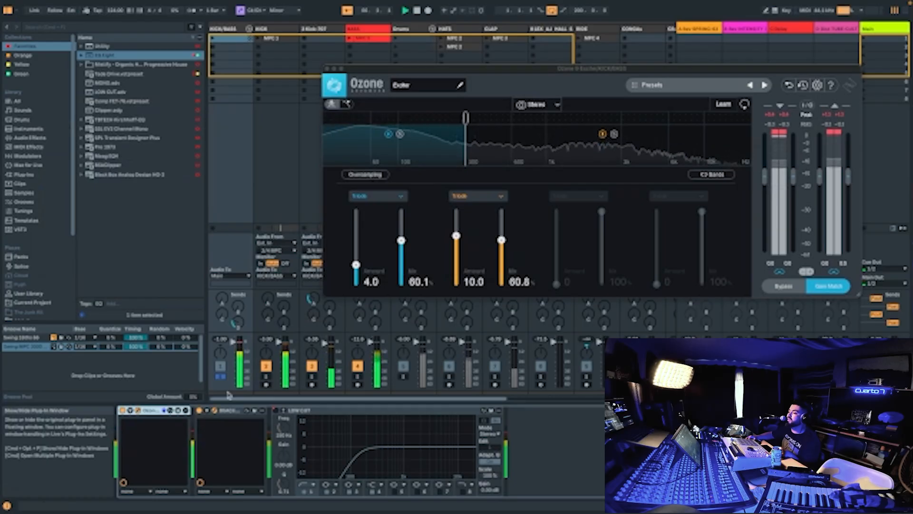
{"action": "left_click", "coordinate": [216, 411]}
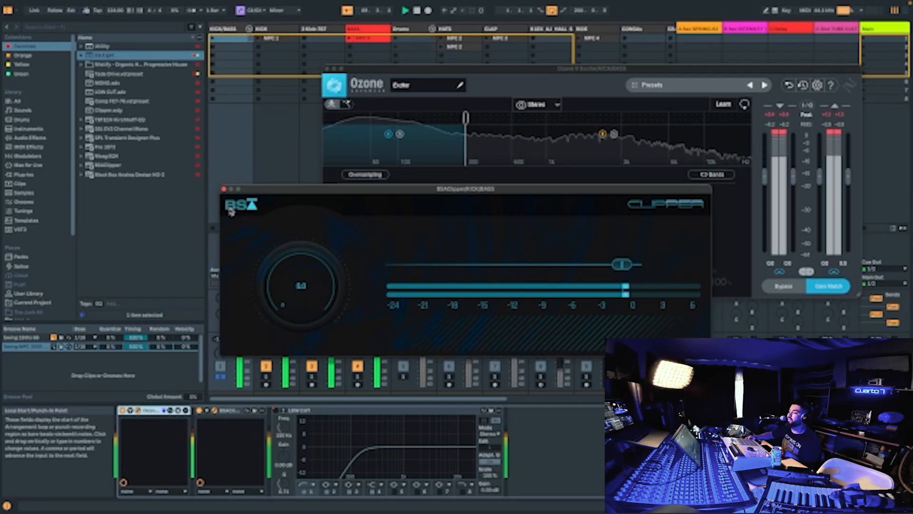
{"action": "left_click", "coordinate": [223, 188]}
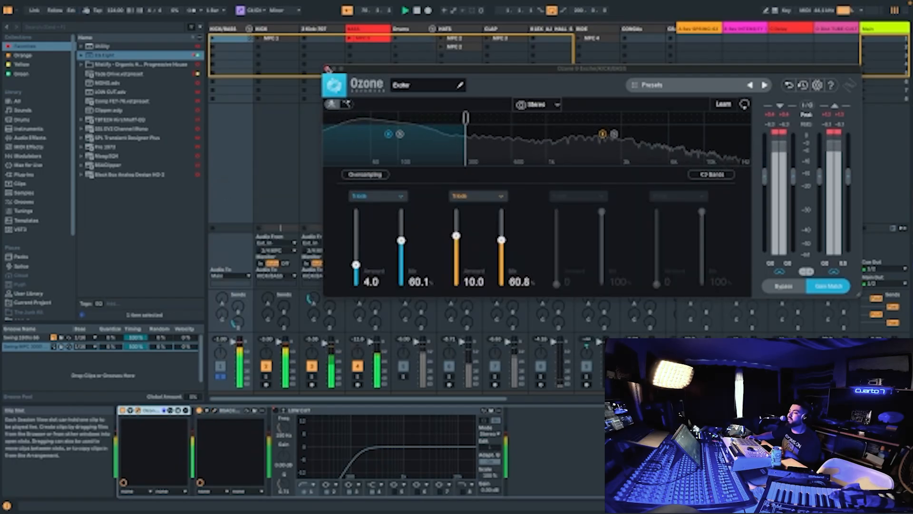
{"action": "left_click", "coordinate": [327, 68]}
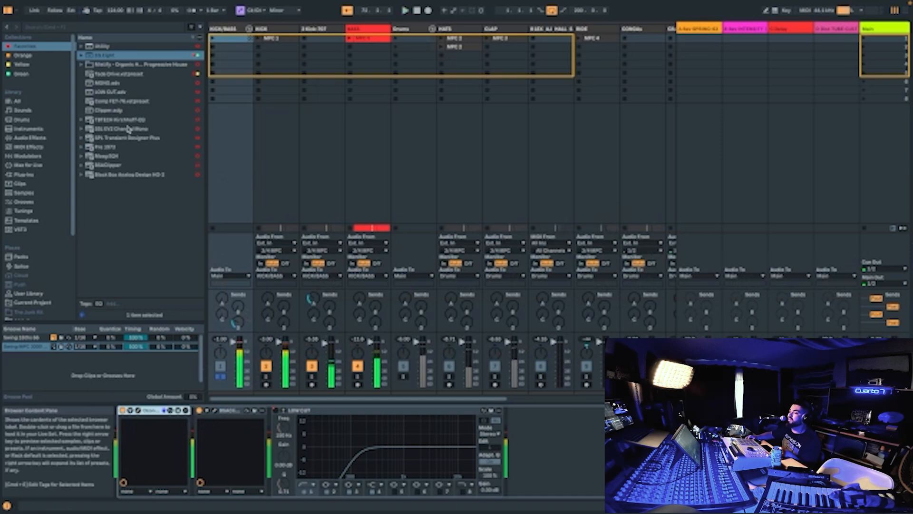
Add a Utility after the low-cut EQ at the end of the KICK/BASS group's device chain and play the group.
{"action": "left_click_drag", "start_coordinate": [106, 47], "coordinate": [524, 440]}
{"action": "key", "text": "space"}
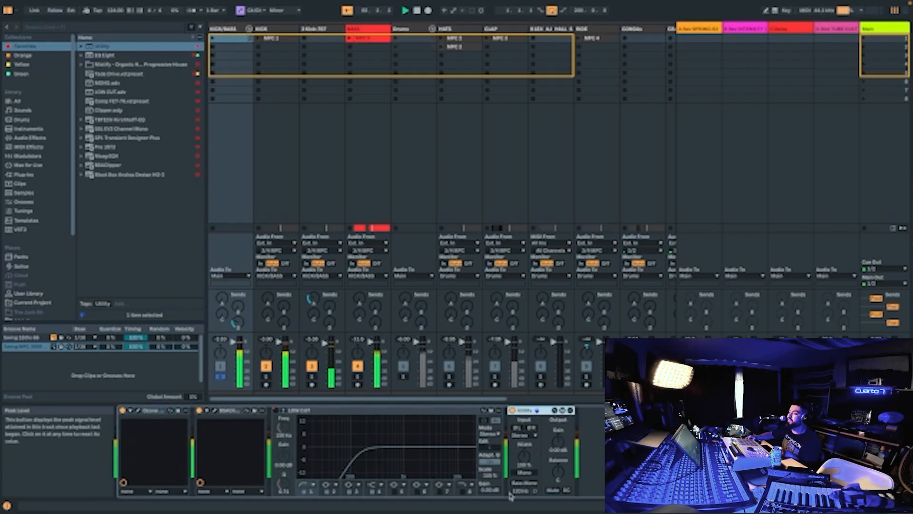
Lower the output gain of the Utility ending the KICK/BASS group's chain and select the group's LOW CUT EQ.
{"action": "left_click", "coordinate": [559, 447]}
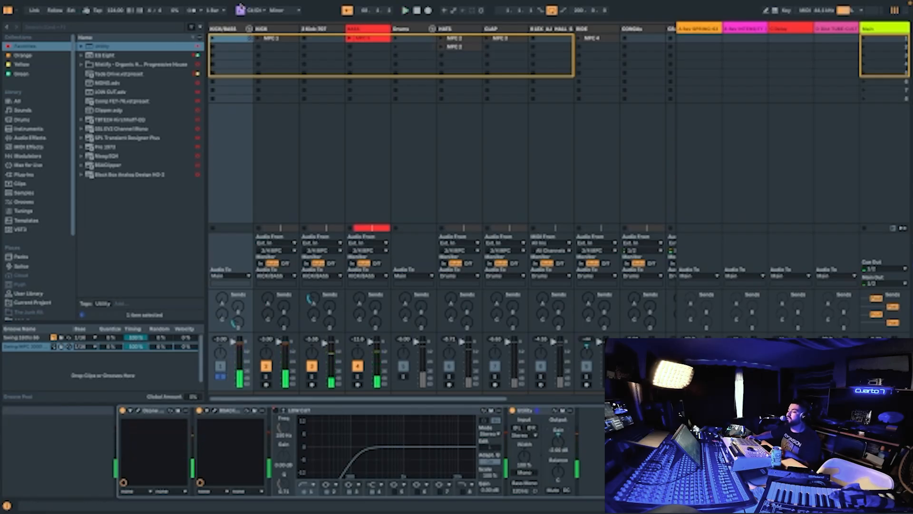
{"action": "left_click", "coordinate": [222, 30]}
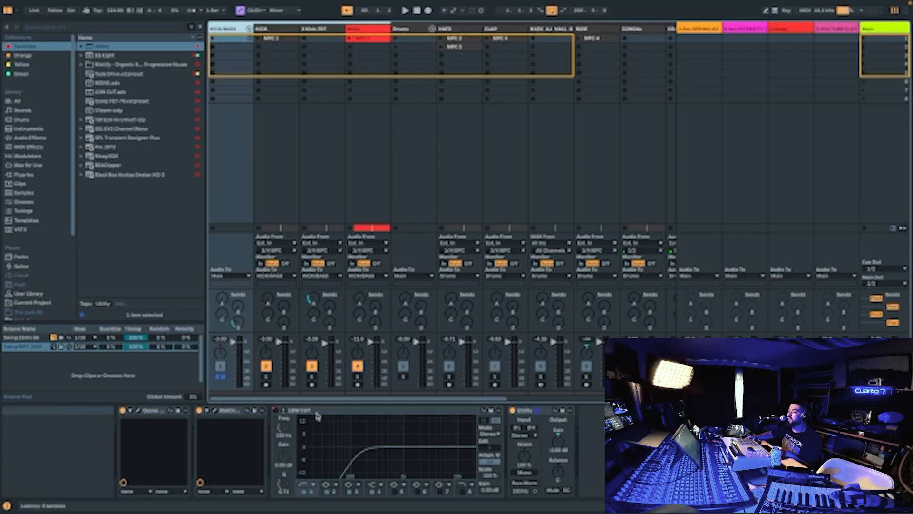
{"action": "left_click", "coordinate": [316, 417]}
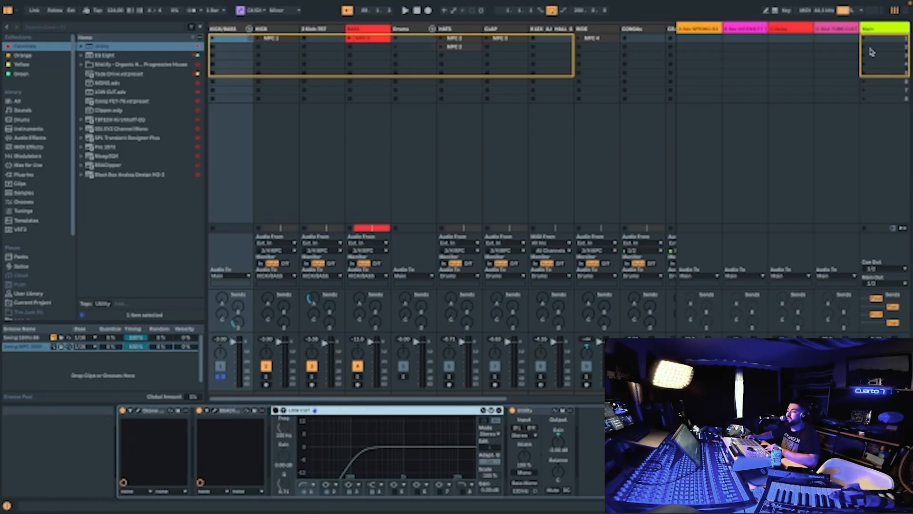
Play the track in Arrangement View and display the LOW CUT EQ's Device On automation on the KICK/BASS group.
{"action": "left_click", "coordinate": [903, 13]}
{"action": "key", "text": "space"}
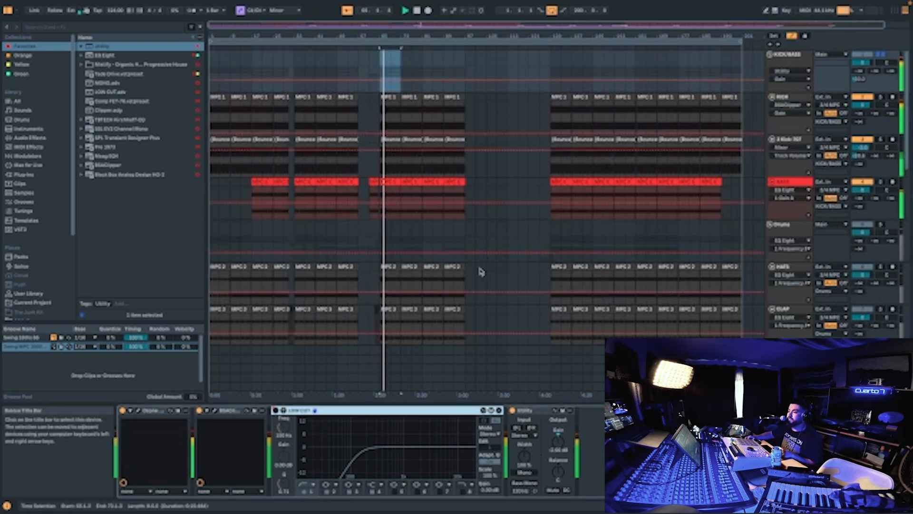
{"action": "left_click", "coordinate": [790, 79]}
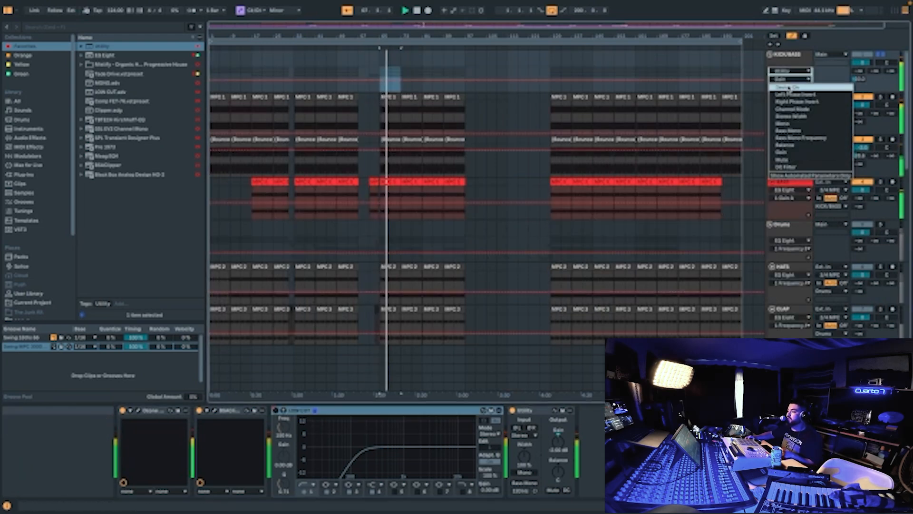
{"action": "left_click", "coordinate": [791, 71]}
{"action": "left_click", "coordinate": [791, 71]}
{"action": "left_click", "coordinate": [792, 101]}
{"action": "left_click", "coordinate": [790, 78]}
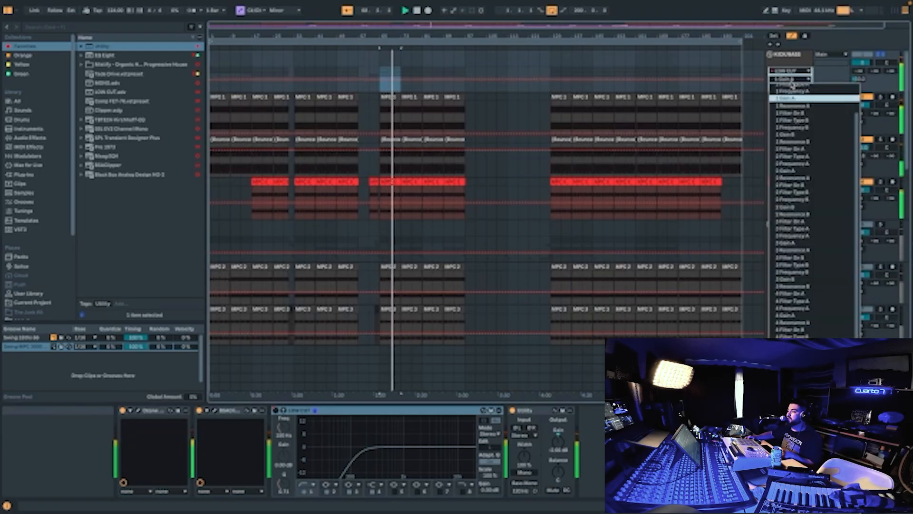
{"action": "scroll", "coordinate": [837, 100], "scroll_direction": "up", "scroll_amount": 3}
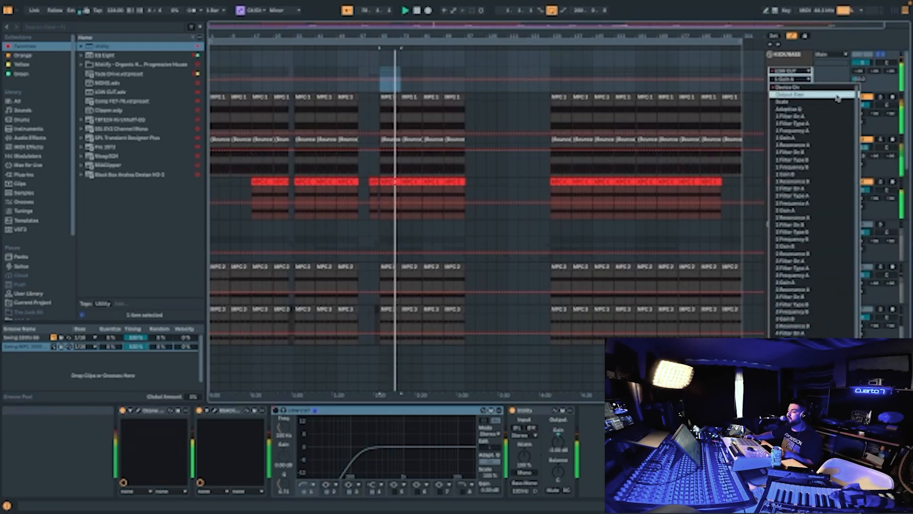
{"action": "left_click", "coordinate": [829, 88]}
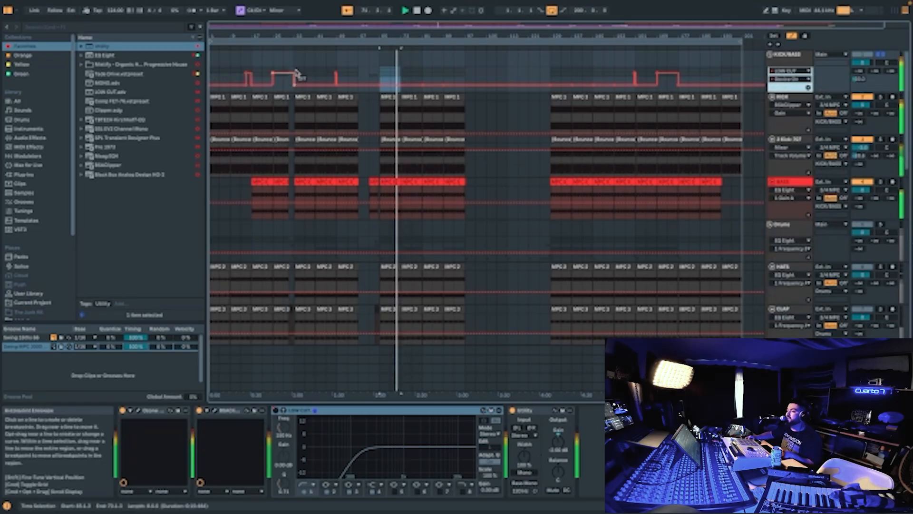
Audition the LOW CUT EQ's activation around bar 25 from shortly before it, and unsolo the KICK/BASS group.
{"action": "left_click", "coordinate": [268, 74]}
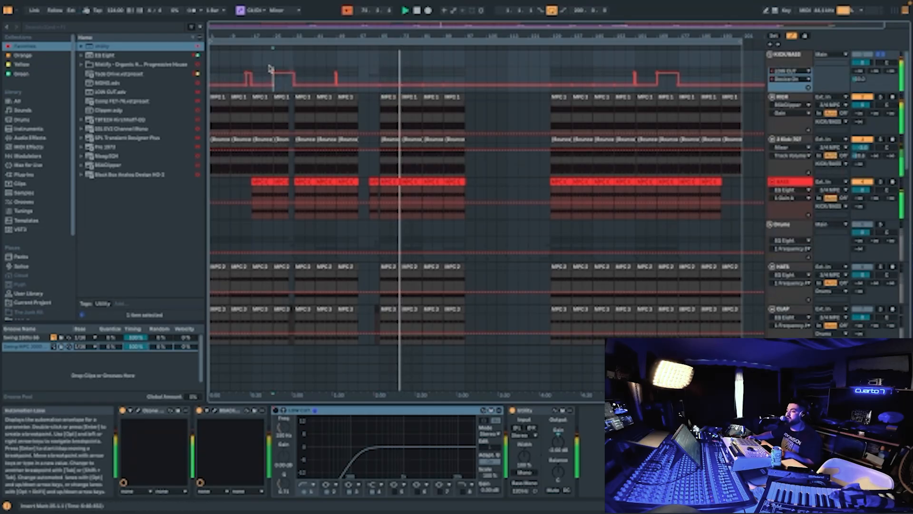
{"action": "left_click", "coordinate": [273, 67]}
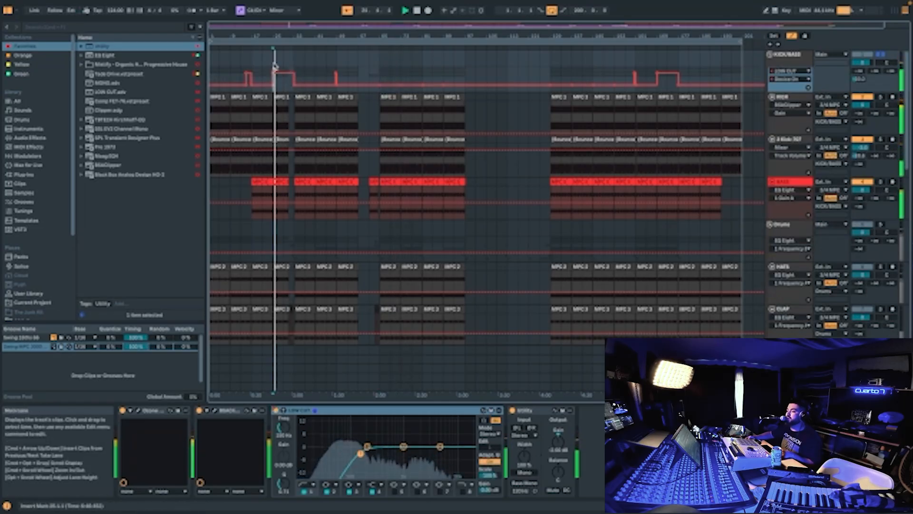
{"action": "left_click", "coordinate": [267, 61]}
{"action": "key", "text": "space"}
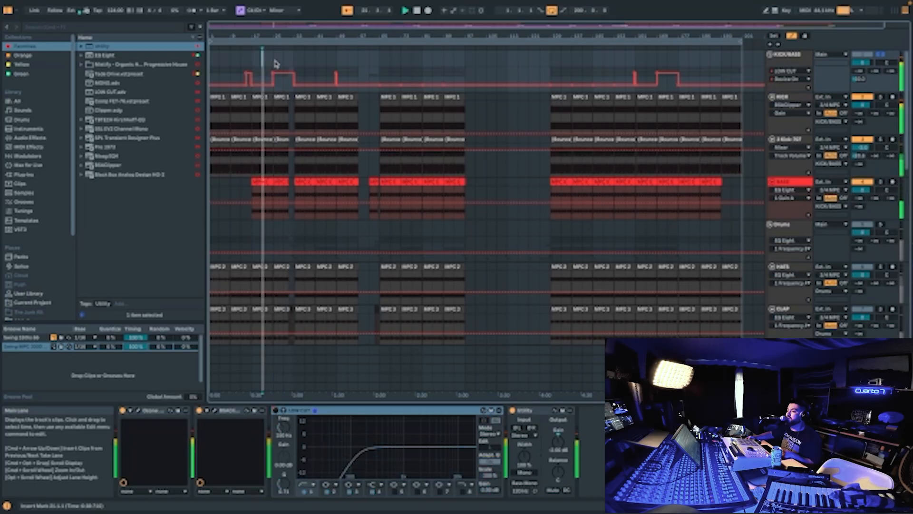
{"action": "left_click_drag", "start_coordinate": [285, 26], "coordinate": [285, 71]}
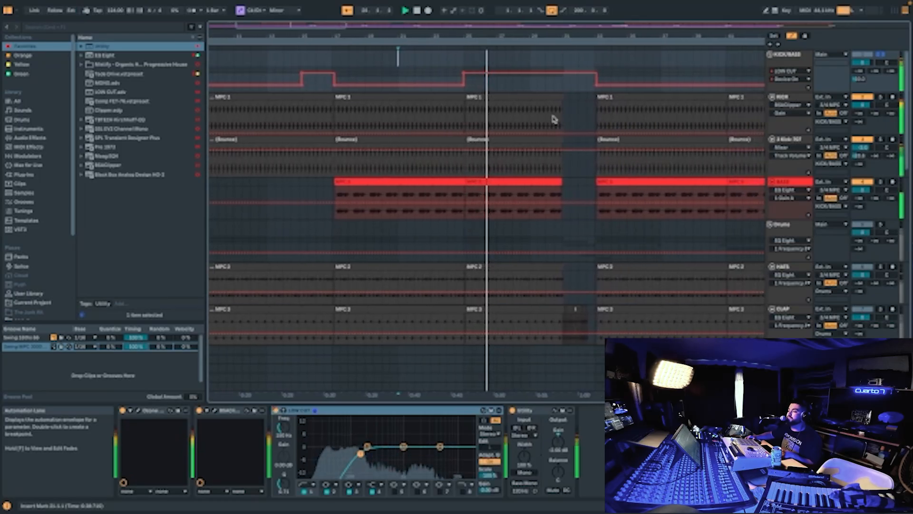
{"action": "left_click", "coordinate": [874, 56]}
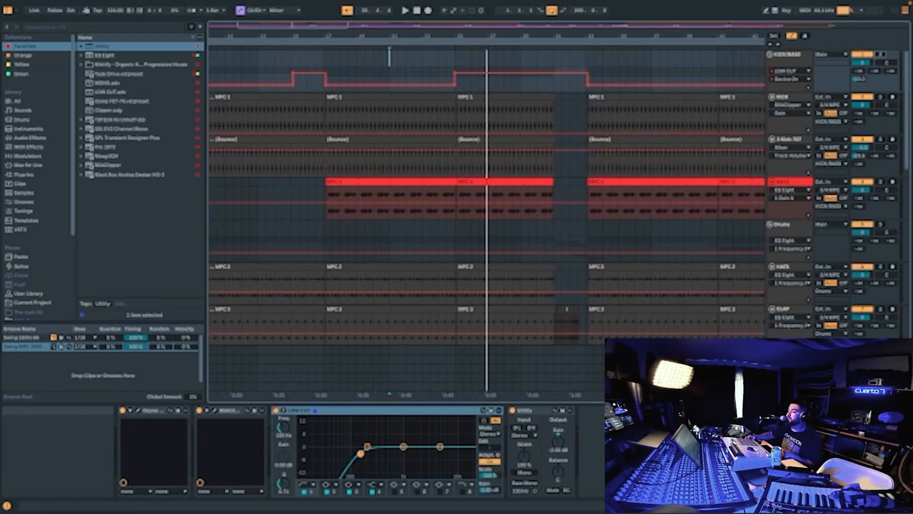
Inspect the Dist TUBE-CULTURE plug-in on return track D, switch to Session View, and close the plug-in window.
{"action": "left_click", "coordinate": [389, 377]}
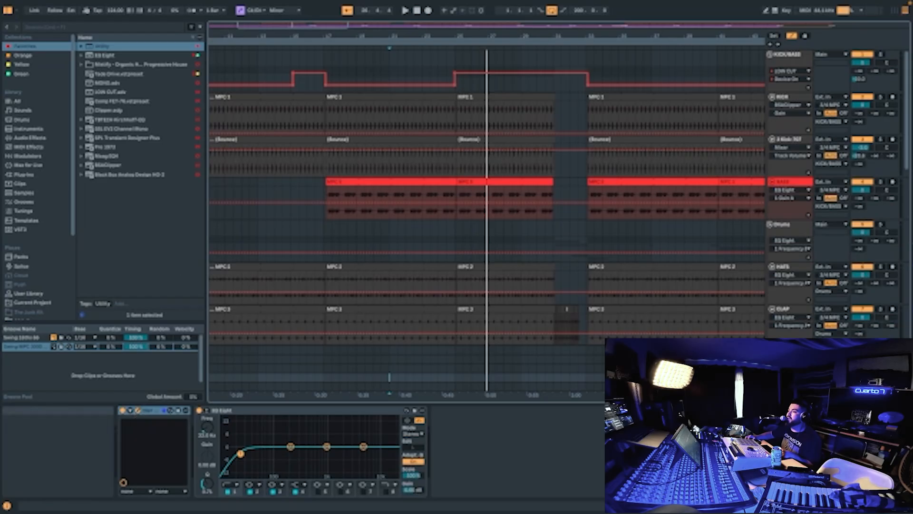
{"action": "left_click_drag", "start_coordinate": [252, 1], "coordinate": [240, 156]}
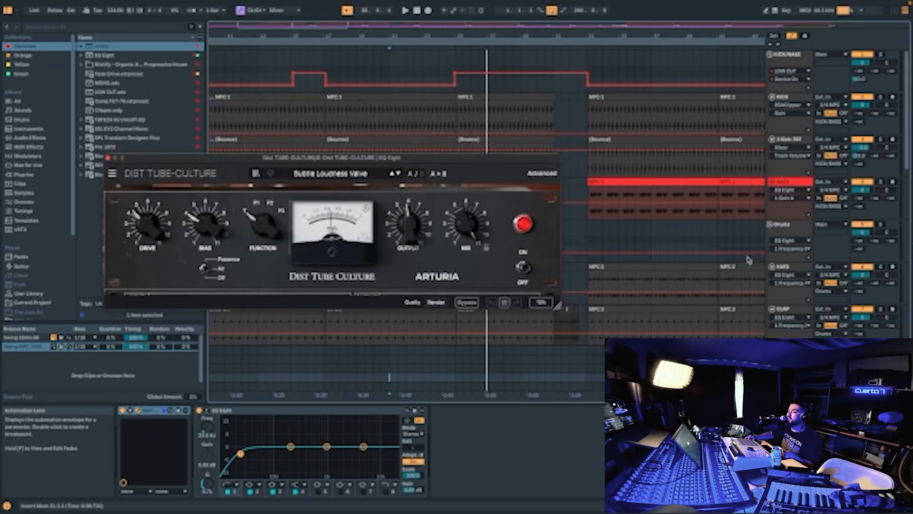
{"action": "left_click", "coordinate": [799, 56]}
{"action": "left_click", "coordinate": [897, 14]}
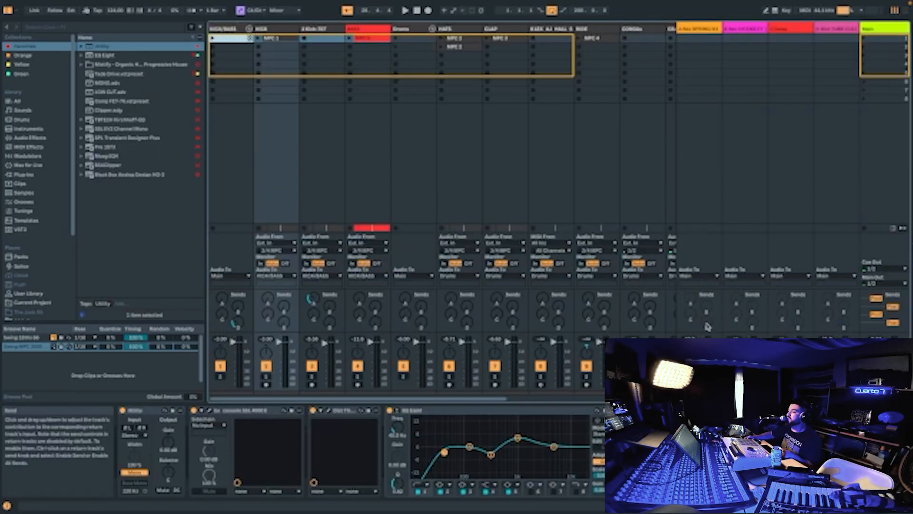
{"action": "left_click", "coordinate": [830, 28]}
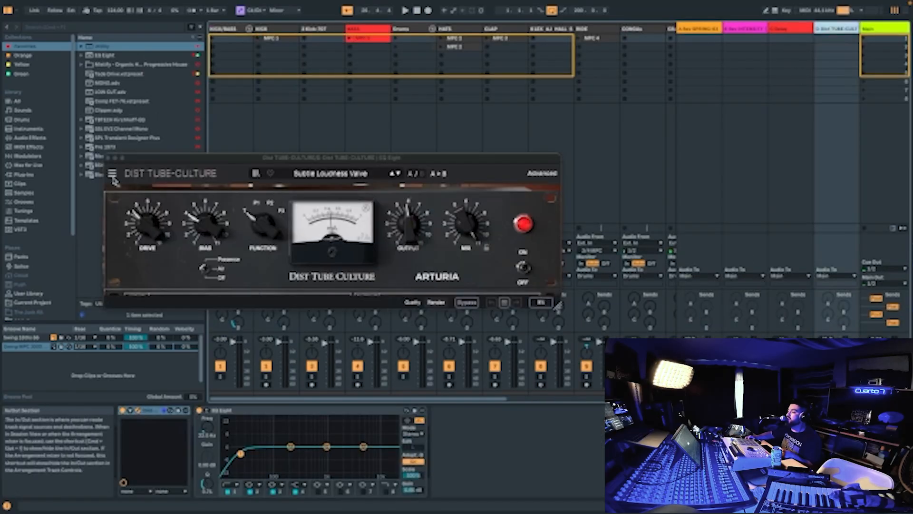
{"action": "left_click", "coordinate": [108, 158]}
Play the mix, nudge the KICK/BASS group's send to the Dist Tube Culture return, and briefly solo that return.
{"action": "left_click", "coordinate": [225, 33]}
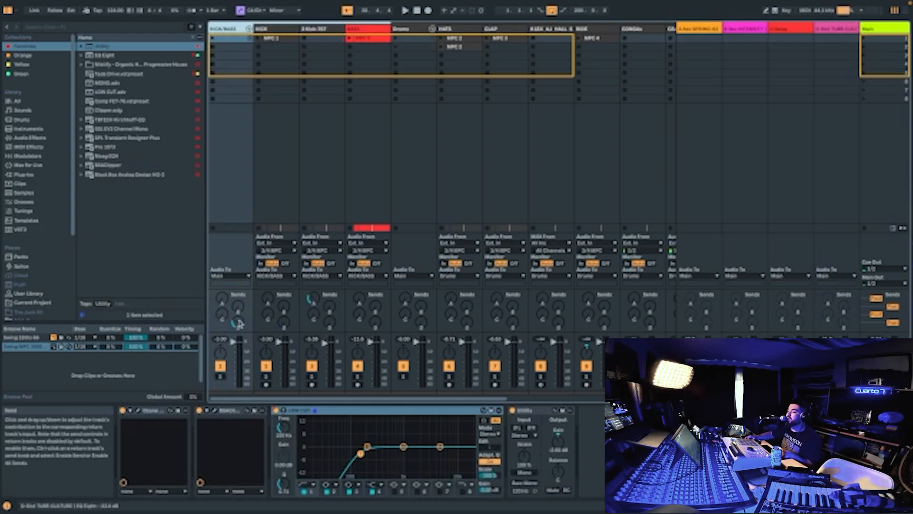
{"action": "key", "text": "space"}
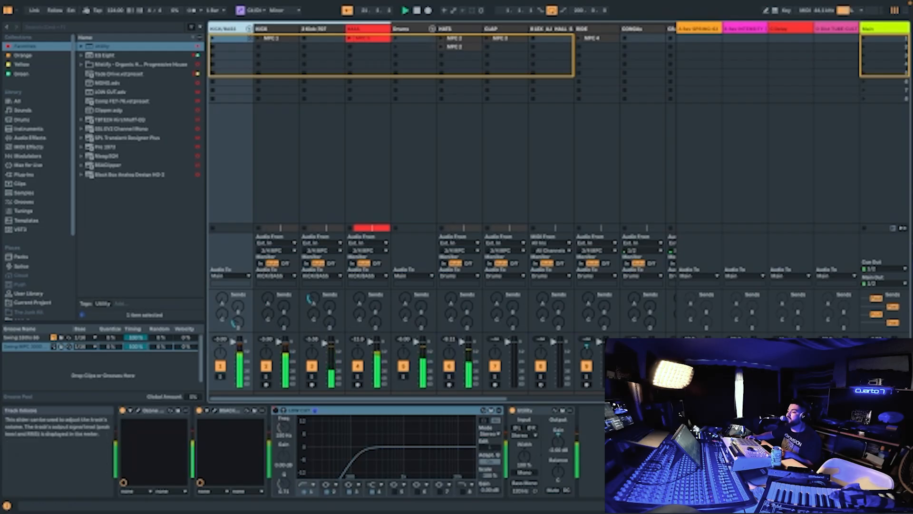
{"action": "mouse_move", "coordinate": [238, 325]}
{"action": "left_mouse_down"}
{"action": "mouse_move", "coordinate": [239, 334]}
{"action": "mouse_move", "coordinate": [240, 325]}
{"action": "left_mouse_up"}
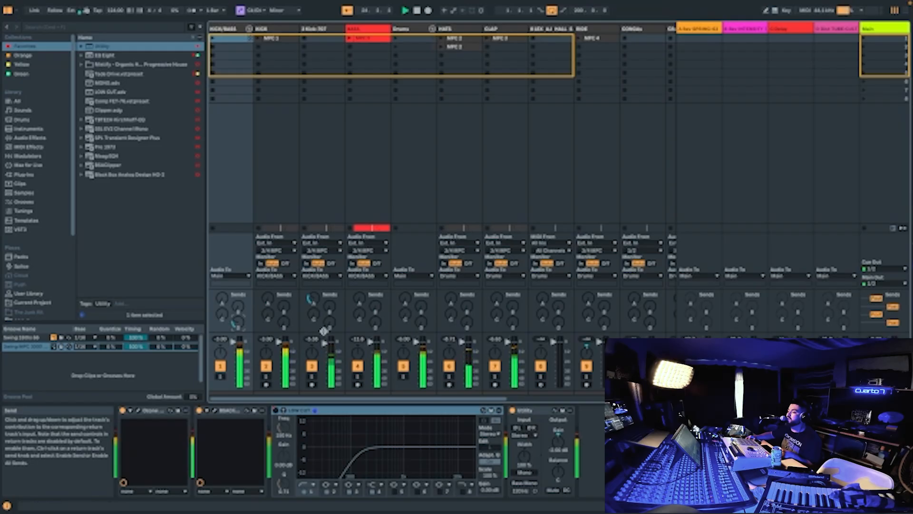
{"action": "left_click", "coordinate": [825, 376]}
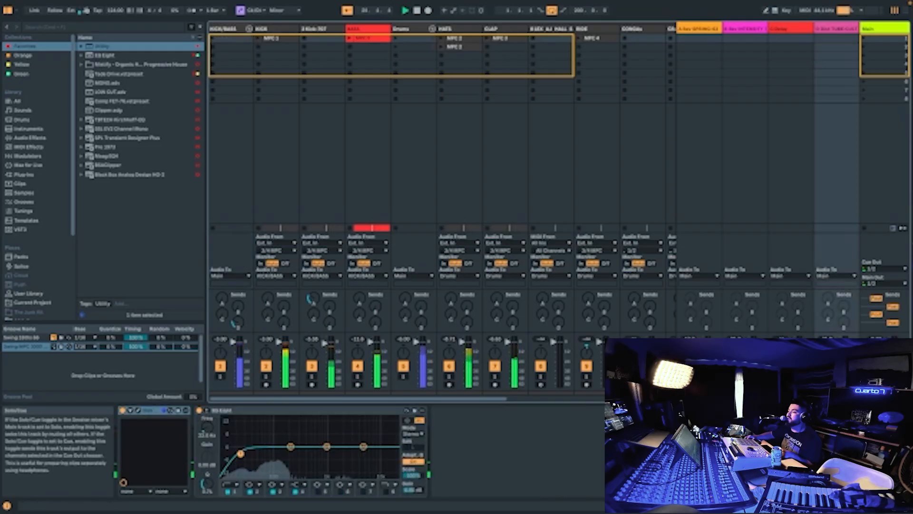
{"action": "left_click", "coordinate": [825, 376]}
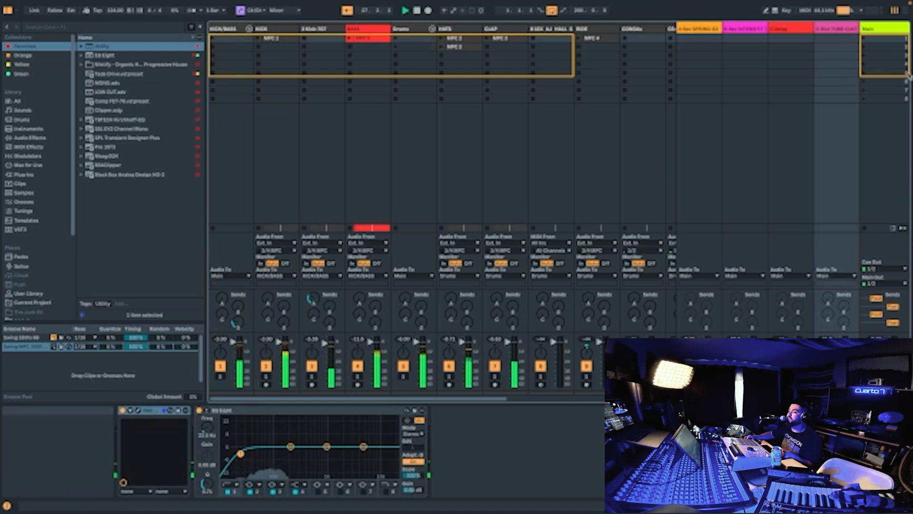
Play the arrangement from about bar 33, watch the Tube Culture return's EQ Eight, and return to Session View.
{"action": "left_click", "coordinate": [441, 202]}
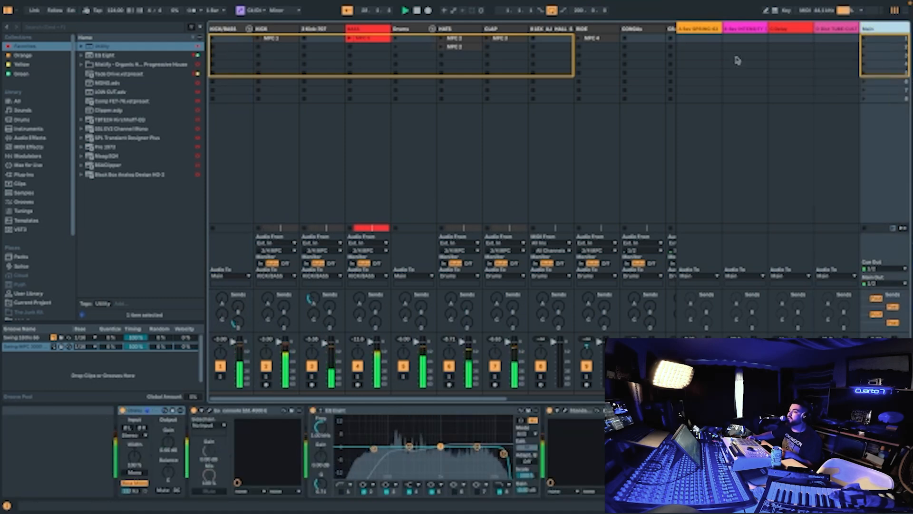
{"action": "key", "text": "Tab"}
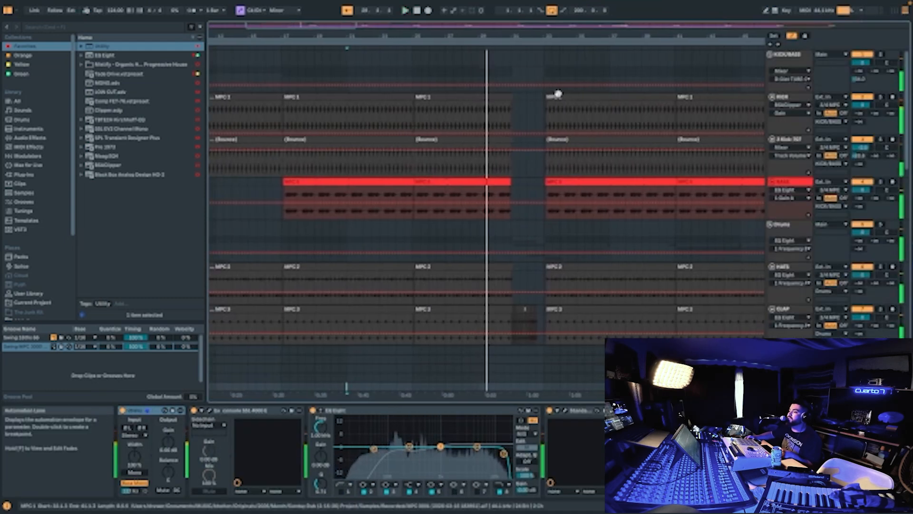
{"action": "left_click", "coordinate": [546, 74]}
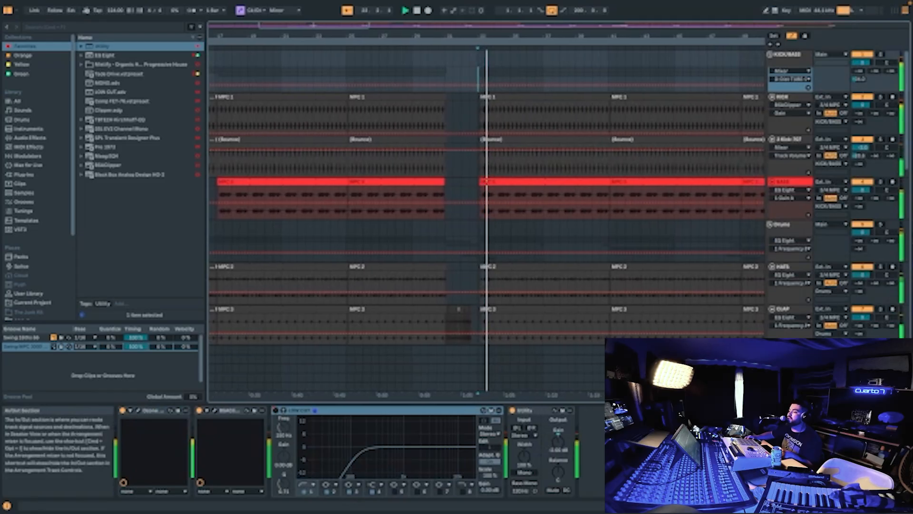
{"action": "left_click", "coordinate": [465, 375]}
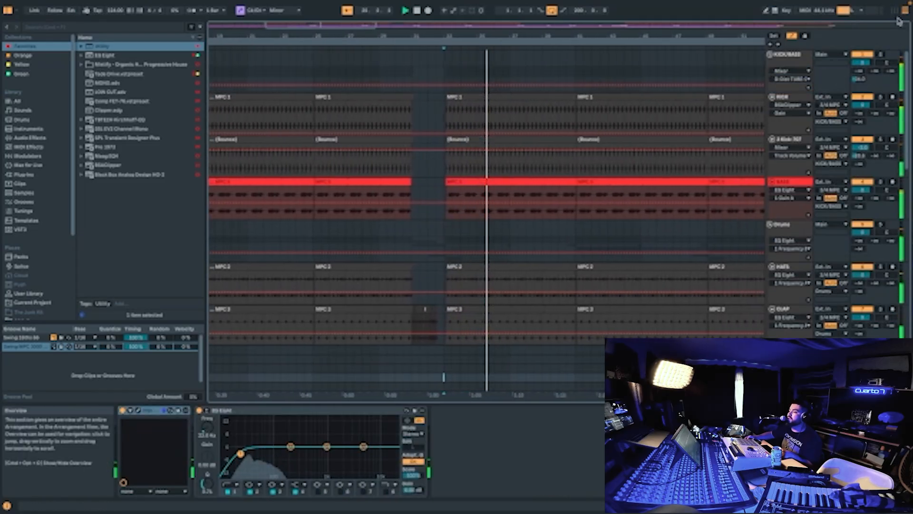
{"action": "key", "text": "Tab"}
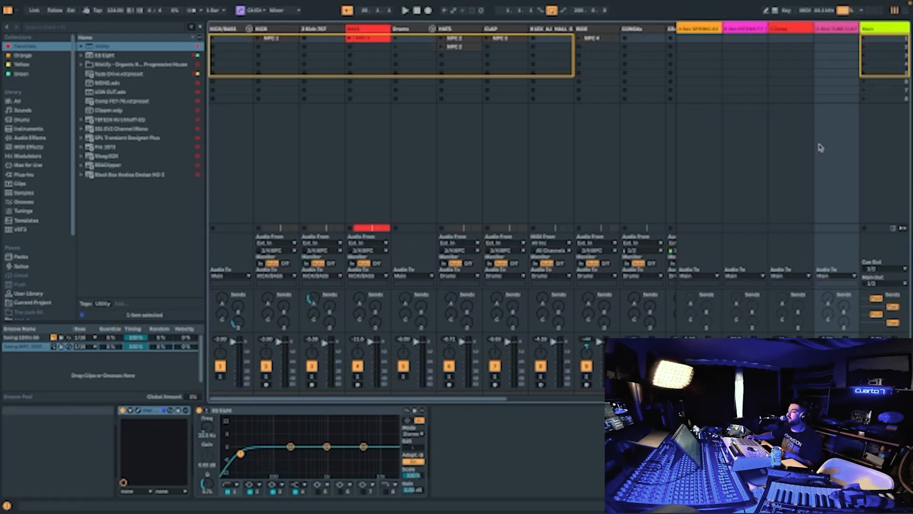
Review the device chains of the KICK/BASS group, BASS track and Tube Culture return, and open the group's Ozone Exciter.
{"action": "left_click", "coordinate": [243, 39]}
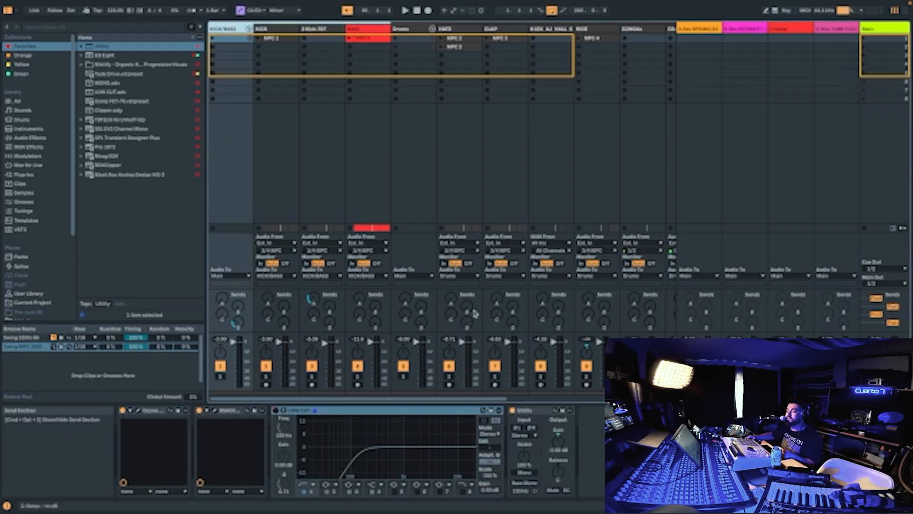
{"action": "left_click", "coordinate": [835, 29]}
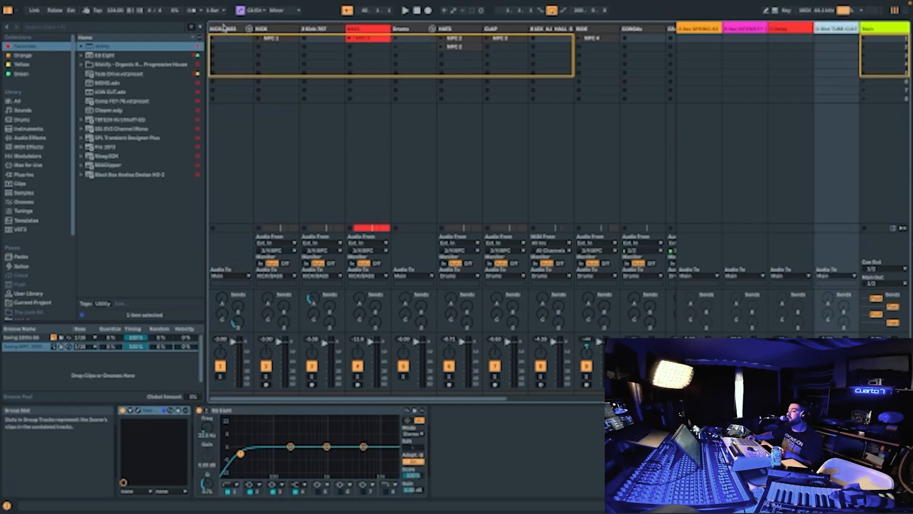
{"action": "left_click", "coordinate": [223, 29]}
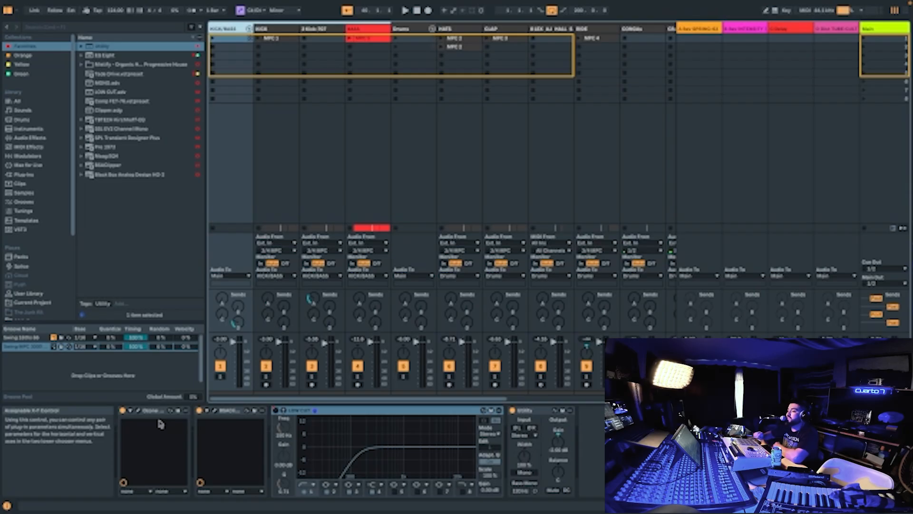
{"action": "left_click", "coordinate": [382, 29]}
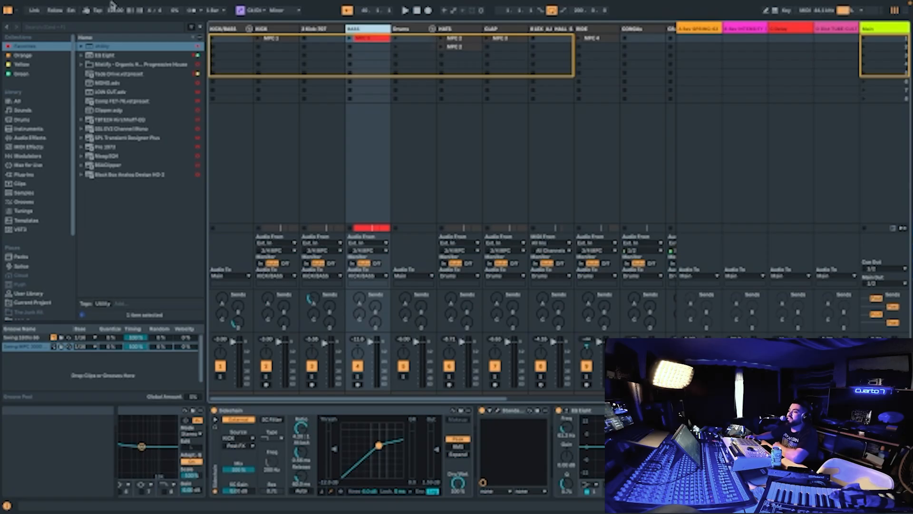
{"action": "left_click", "coordinate": [220, 37]}
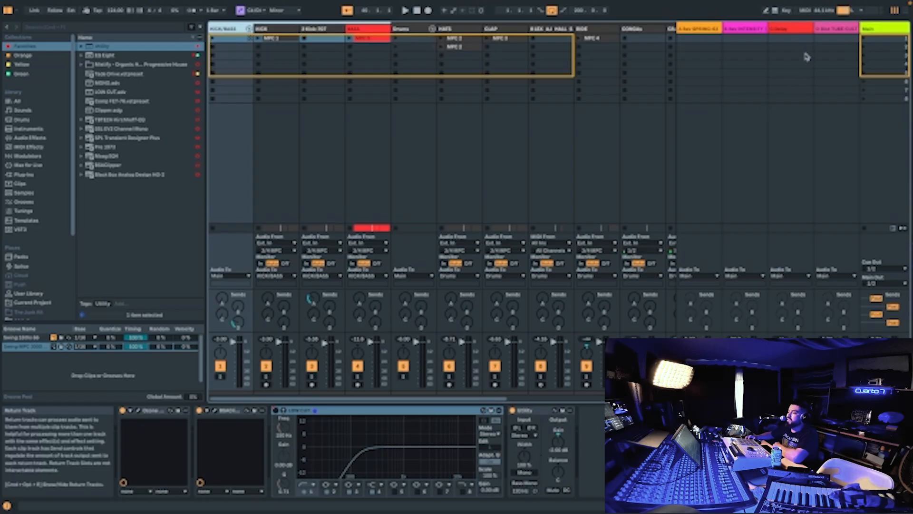
{"action": "left_click", "coordinate": [833, 30]}
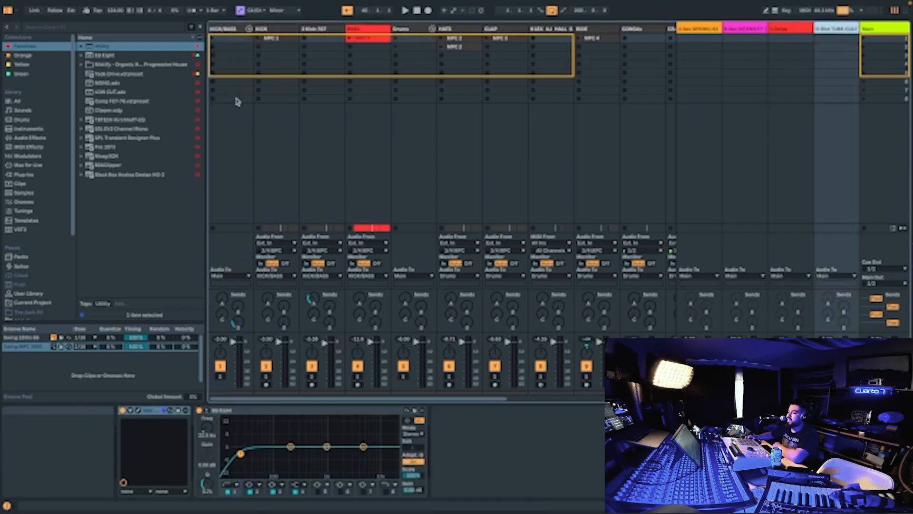
{"action": "left_click", "coordinate": [230, 29]}
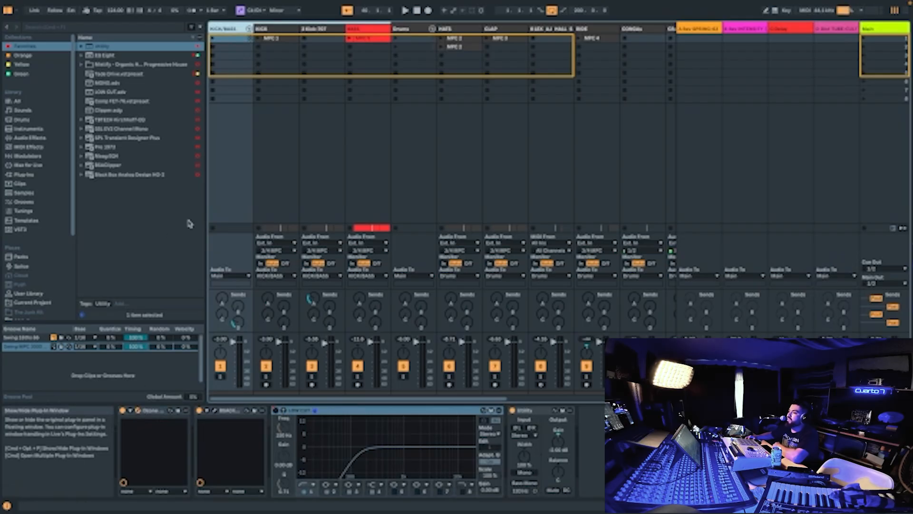
{"action": "left_click_drag", "start_coordinate": [249, 1], "coordinate": [269, 98]}
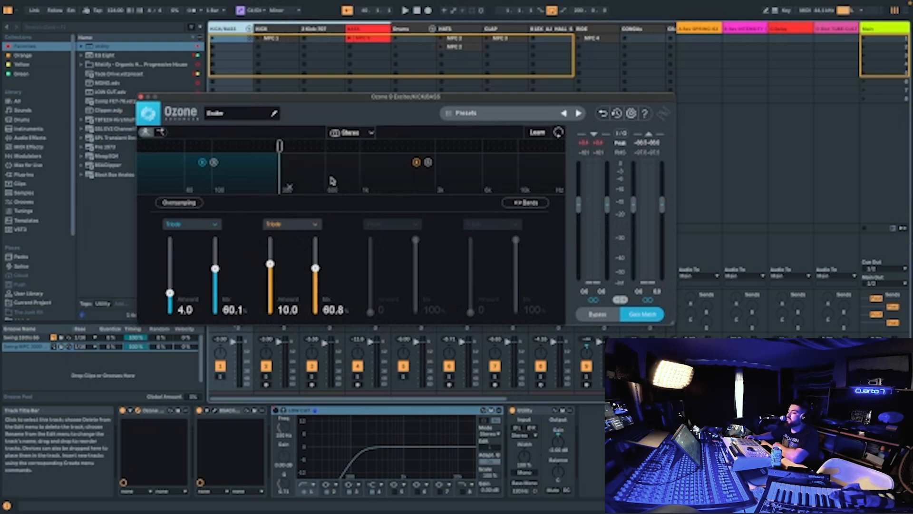
Close the Ozone Exciter window and review the Clipper and Utility devices in the KICK/BASS group's chain.
{"action": "left_click", "coordinate": [141, 97]}
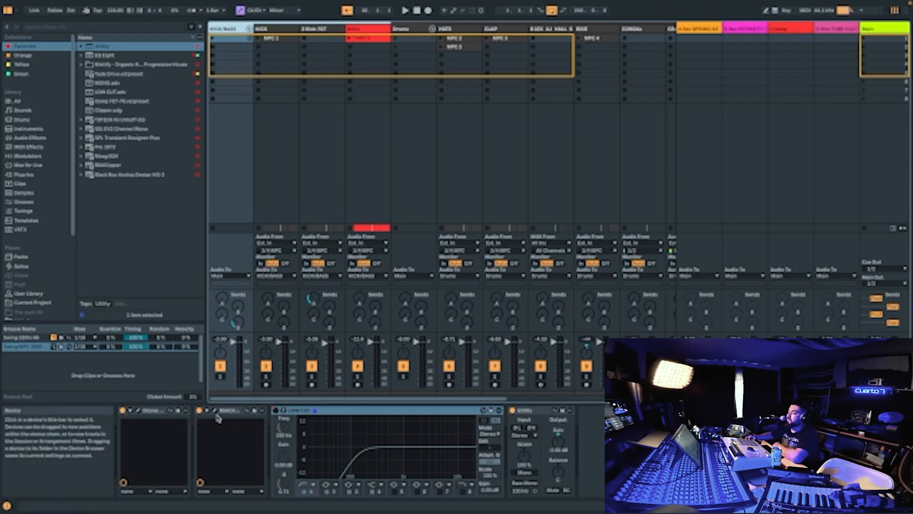
{"action": "left_click", "coordinate": [216, 412]}
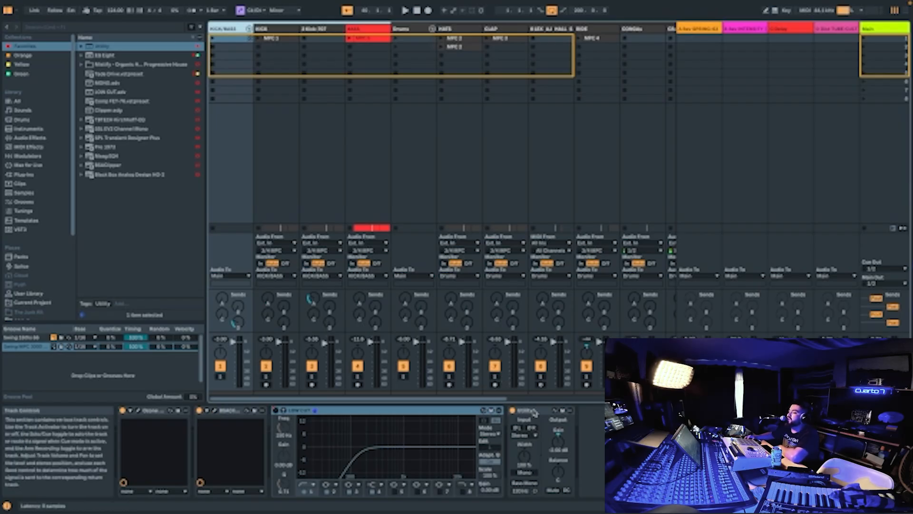
{"action": "left_click", "coordinate": [537, 410]}
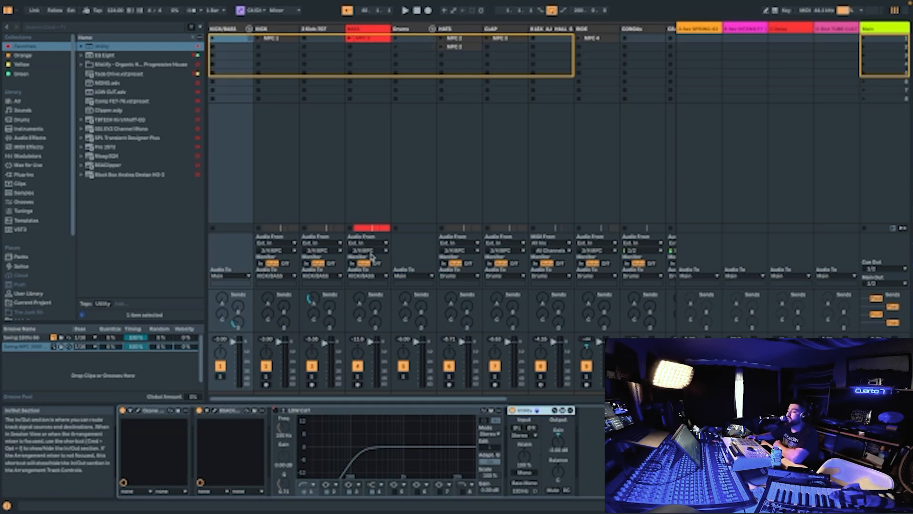
Show the Drums group's device chain, switch to Arrangement View, and solo the Drums group for playback.
{"action": "left_click", "coordinate": [408, 111]}
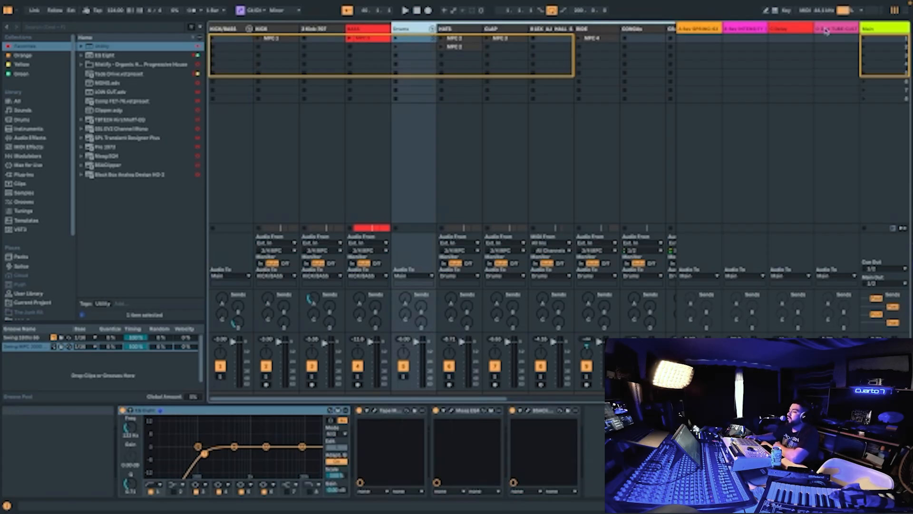
{"action": "key", "text": "Tab"}
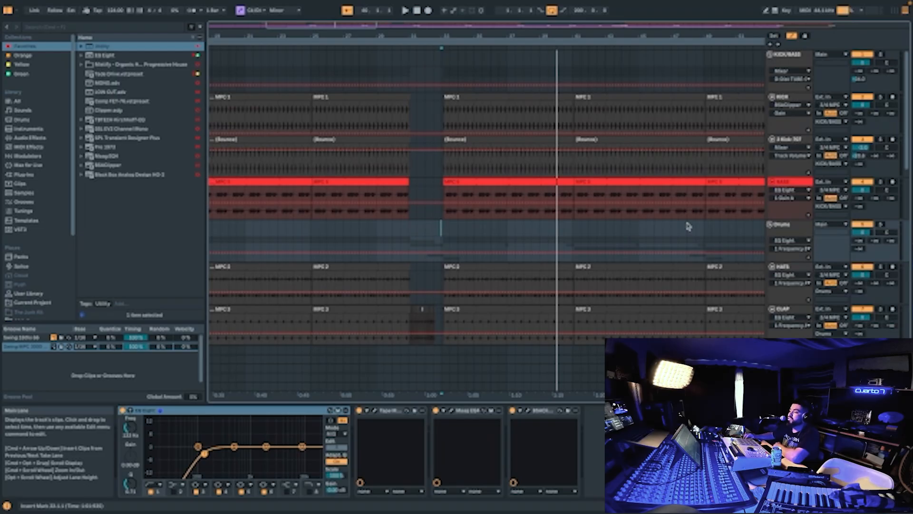
{"action": "left_click", "coordinate": [785, 230]}
{"action": "left_click", "coordinate": [880, 225]}
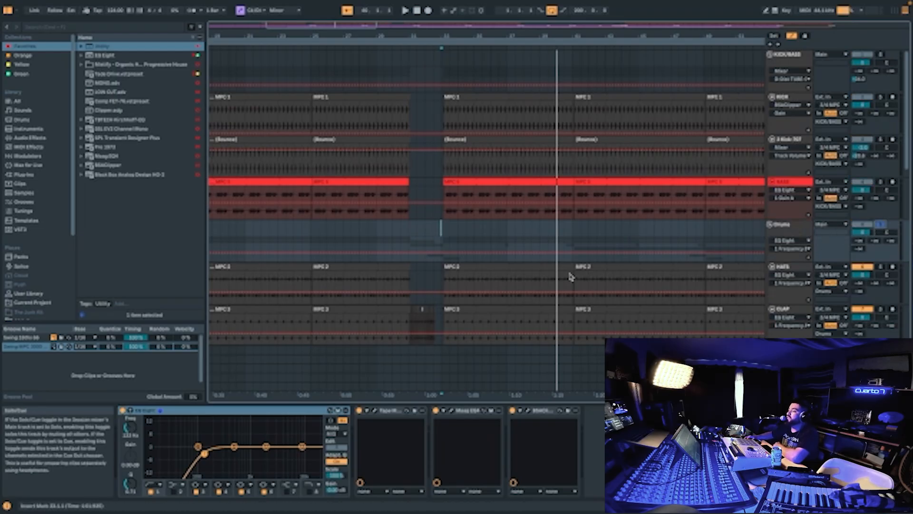
{"action": "key", "text": "space"}
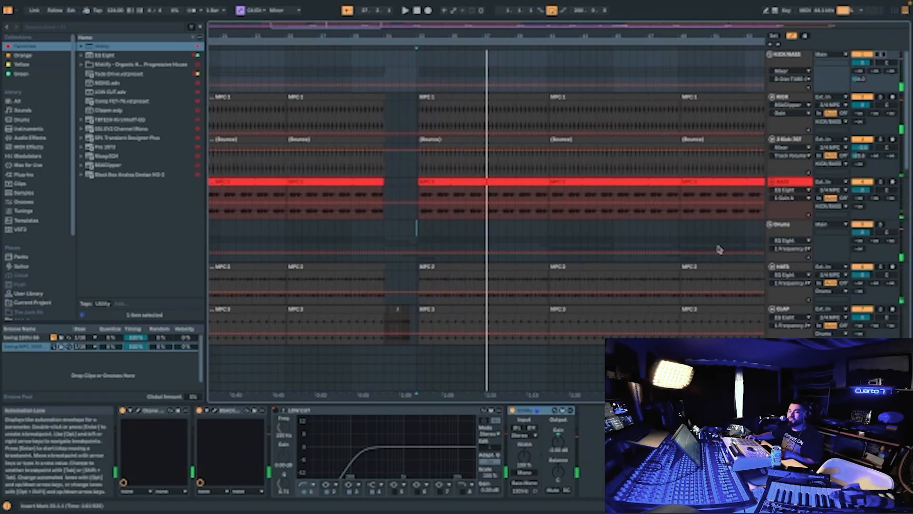
Place the insert marker on the BASS track at bar 33 and play the arrangement from there.
{"action": "left_click", "coordinate": [418, 204]}
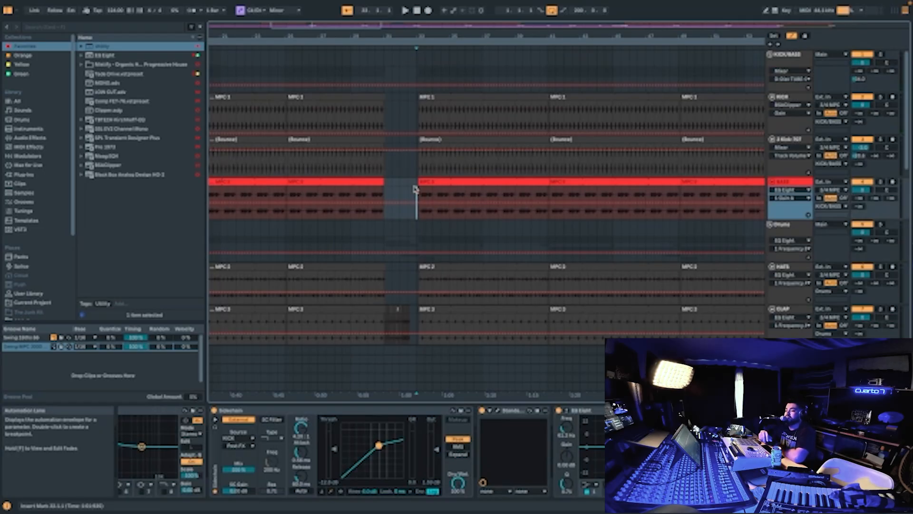
{"action": "key", "text": "space"}
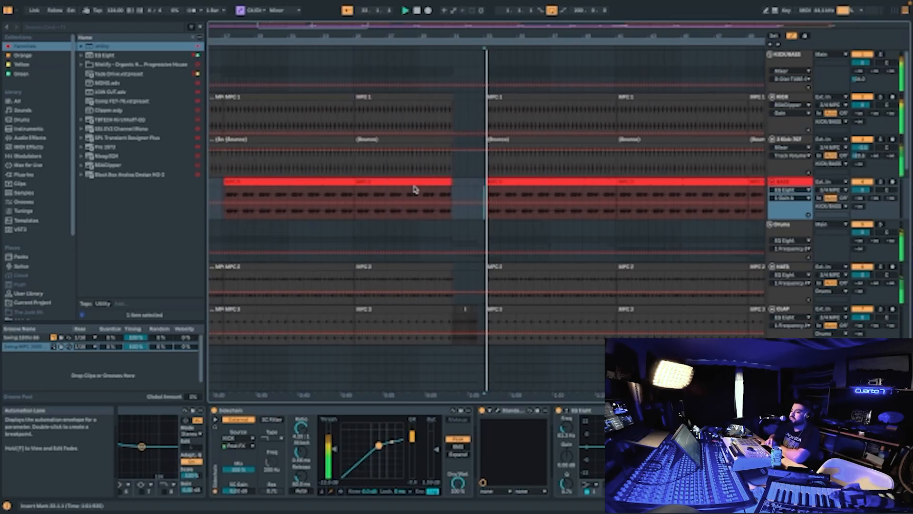